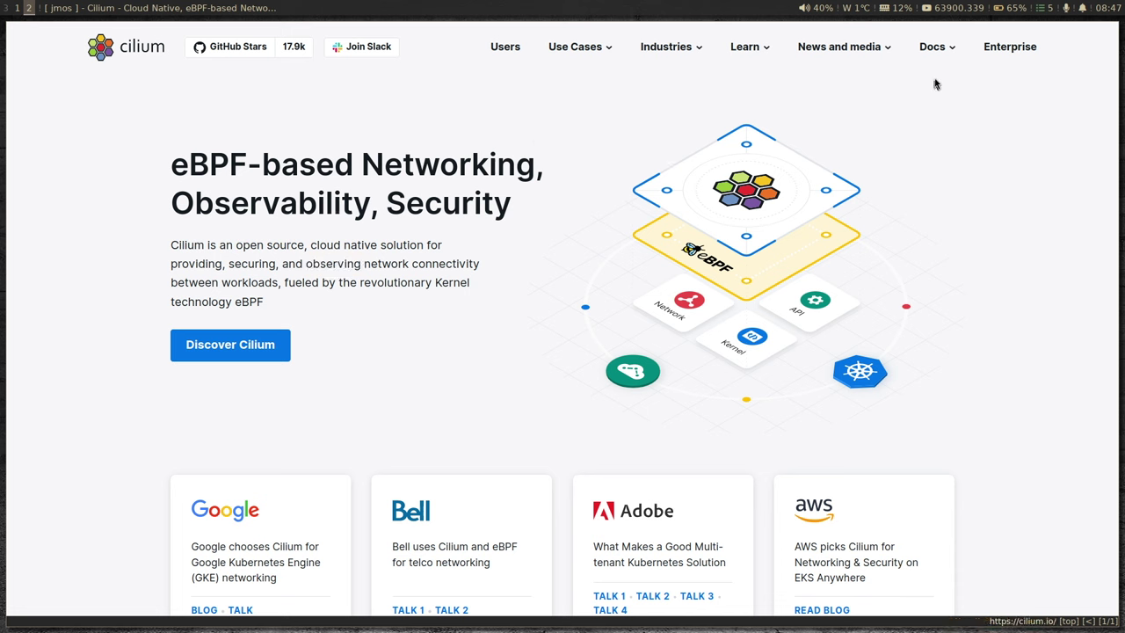
Open the Cilium documentation from the Cilium website and enlarge the page to 150%
{"action": "mouse_move", "coordinate": [950, 50]}
{"action": "left_click", "coordinate": [936, 84]}
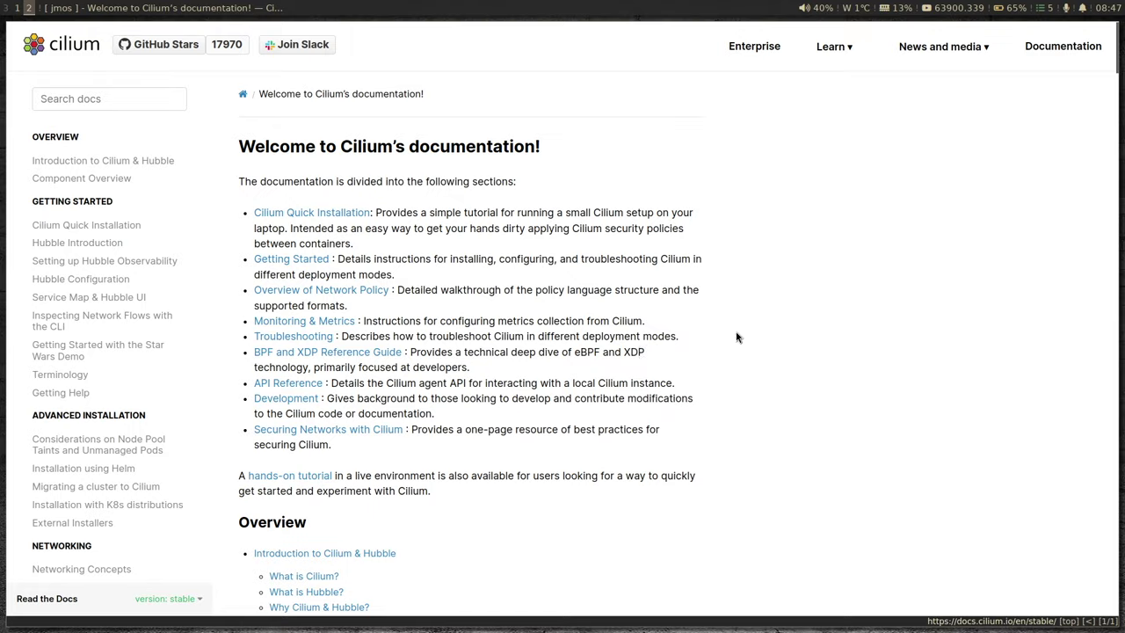
{"action": "scroll", "coordinate": [738, 338], "scroll_direction": "down", "scroll_amount": 5}
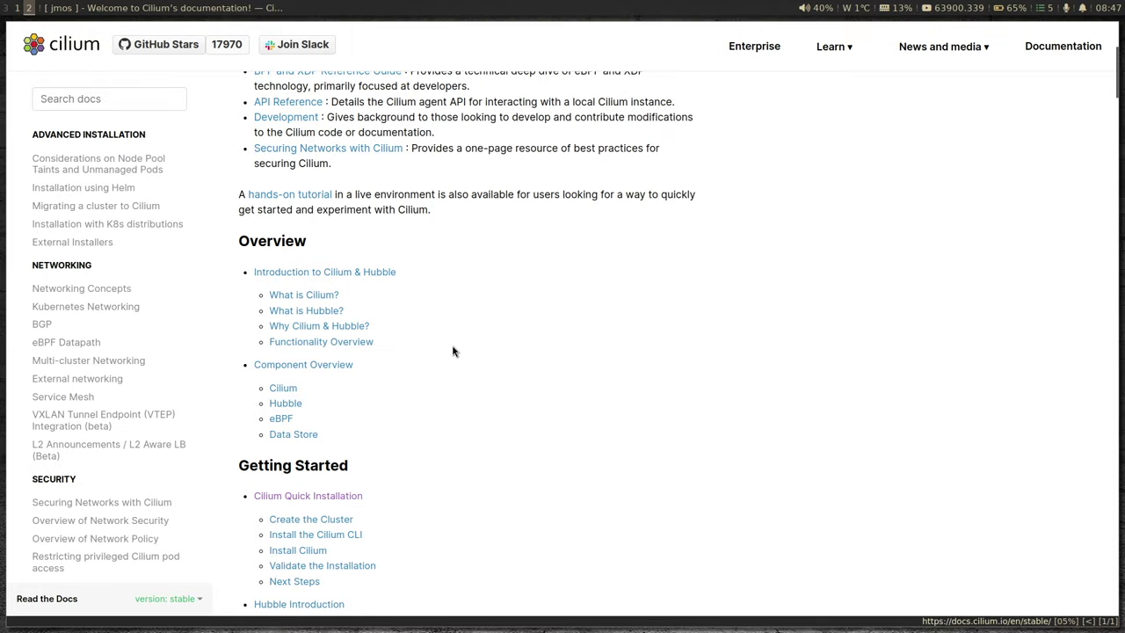
{"action": "key", "text": "plus"}
{"action": "key", "text": "plus"}
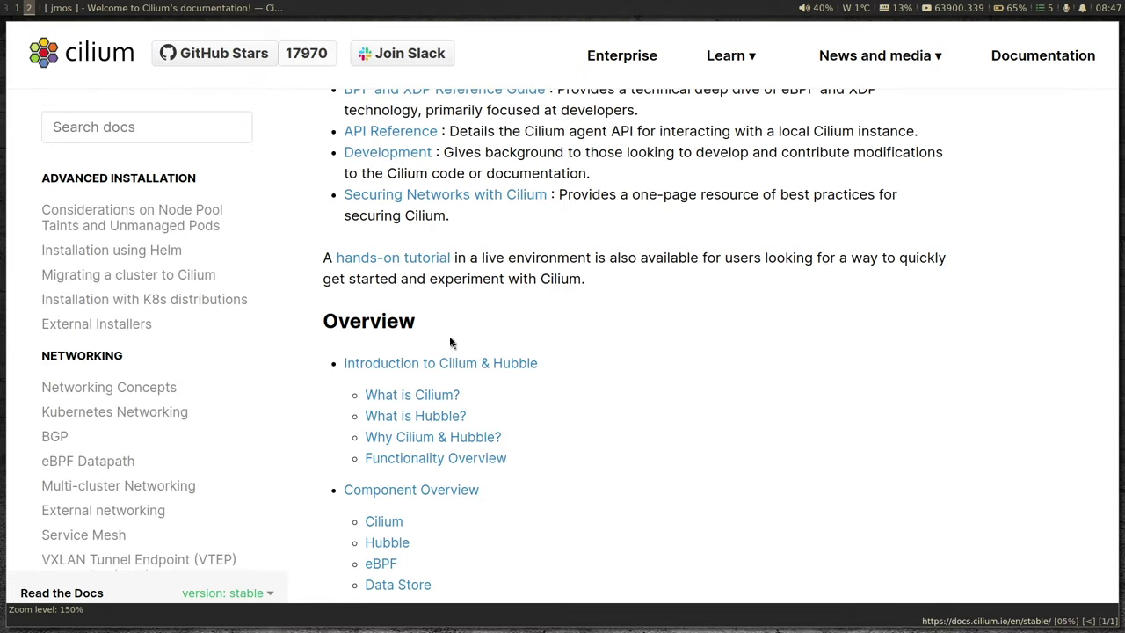
Open the Cilium Quick Installation guide listed under Getting Started
{"action": "scroll", "coordinate": [452, 343], "scroll_direction": "down", "scroll_amount": 2}
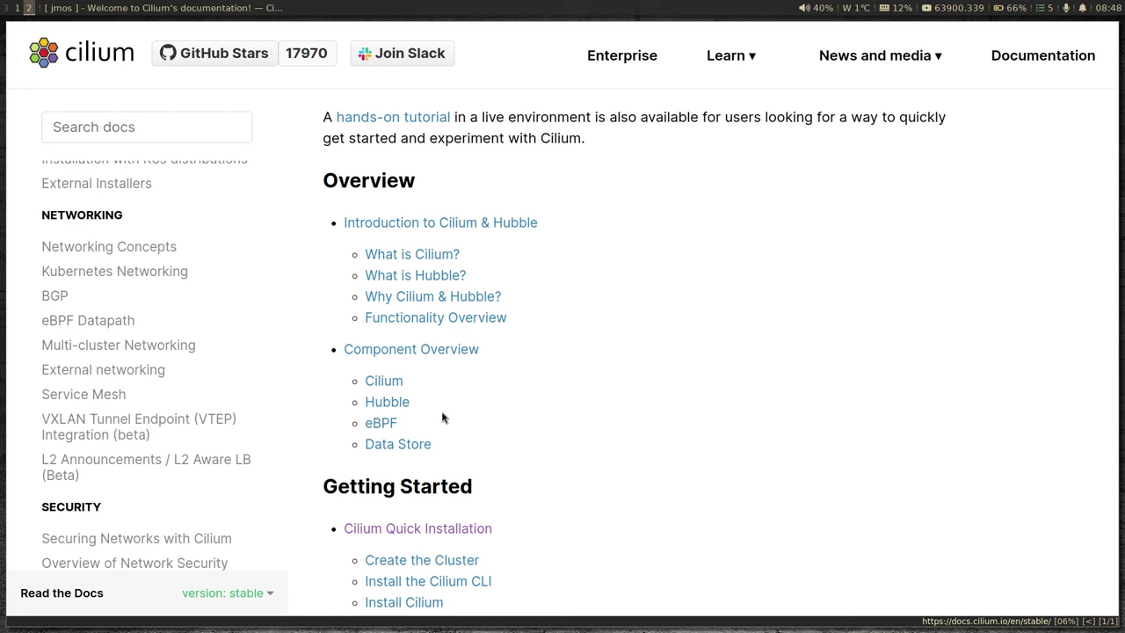
{"action": "scroll", "coordinate": [442, 419], "scroll_direction": "down", "scroll_amount": 3}
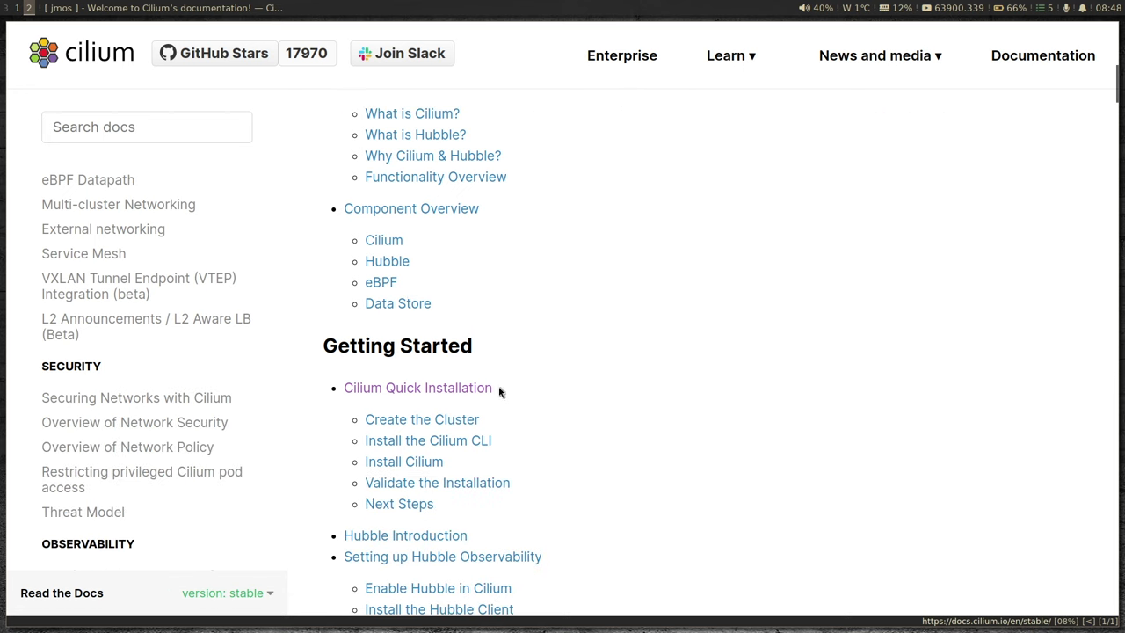
{"action": "left_click", "coordinate": [435, 392]}
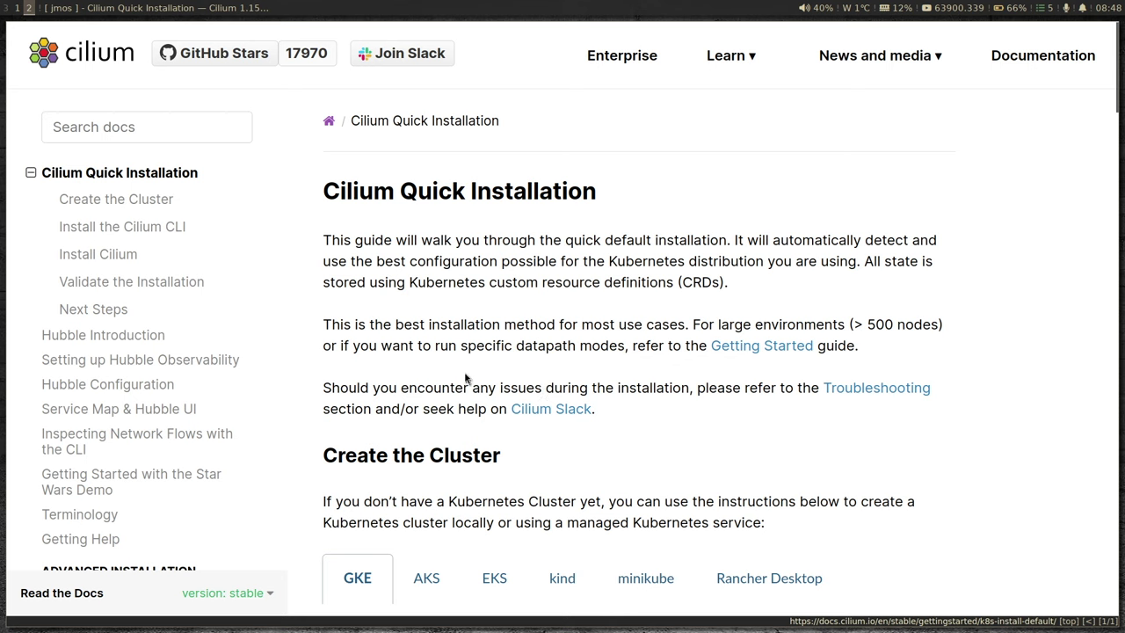
Review the Create the Cluster and Install the Cilium CLI sections, including the cilium version --client command
{"action": "scroll", "coordinate": [443, 370], "scroll_direction": "down", "scroll_amount": 3}
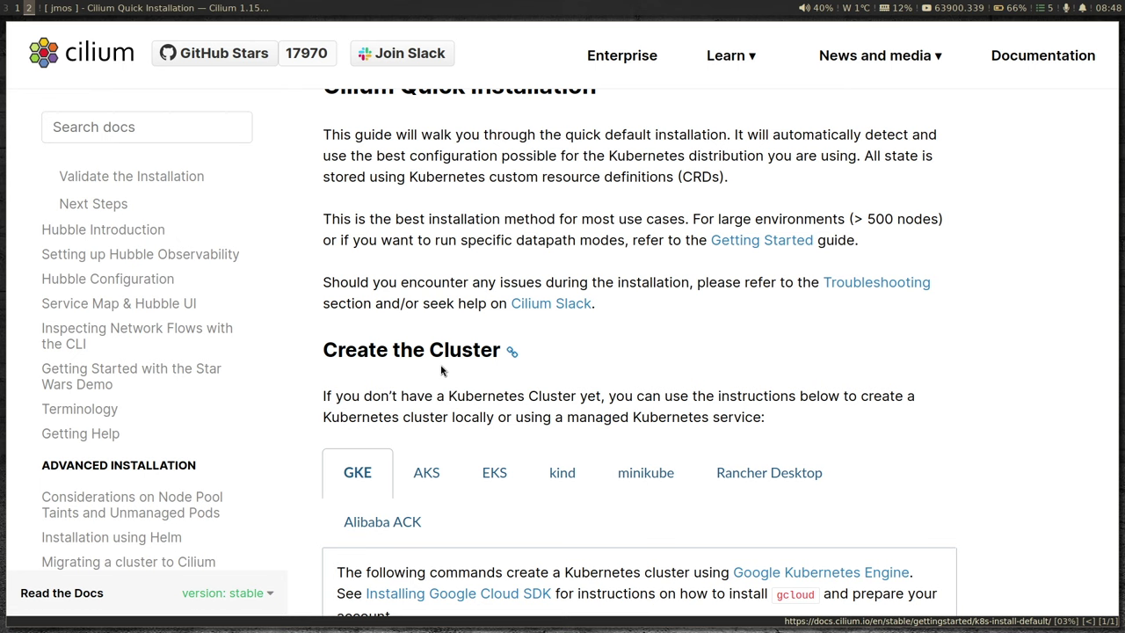
{"action": "scroll", "coordinate": [442, 370], "scroll_direction": "down", "scroll_amount": 3}
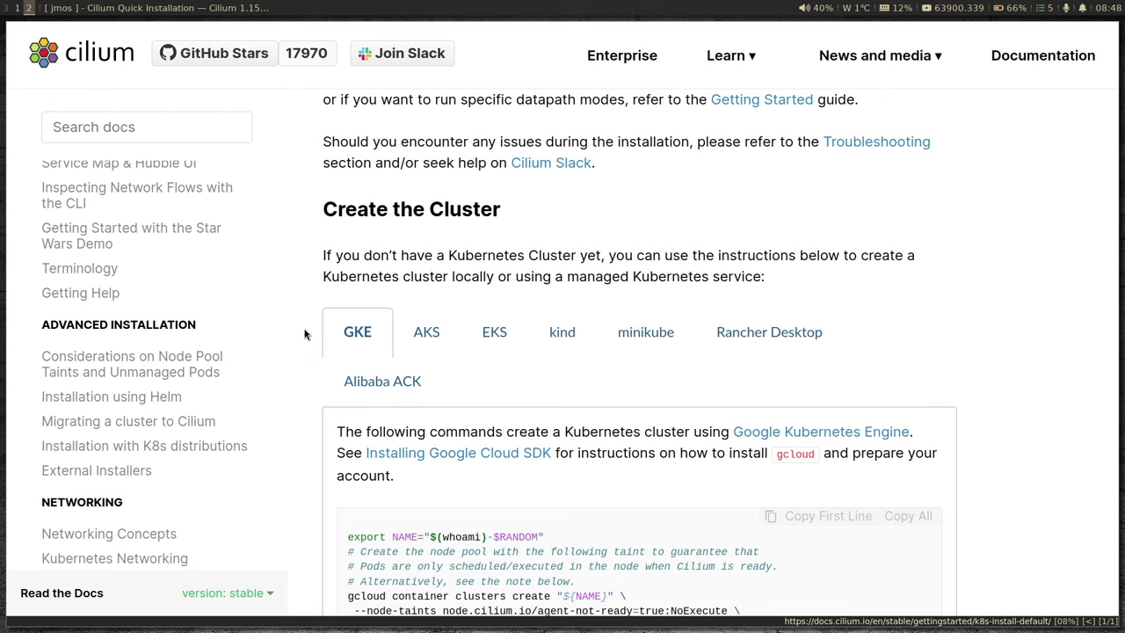
{"action": "scroll", "coordinate": [308, 351], "scroll_direction": "down", "scroll_amount": 4}
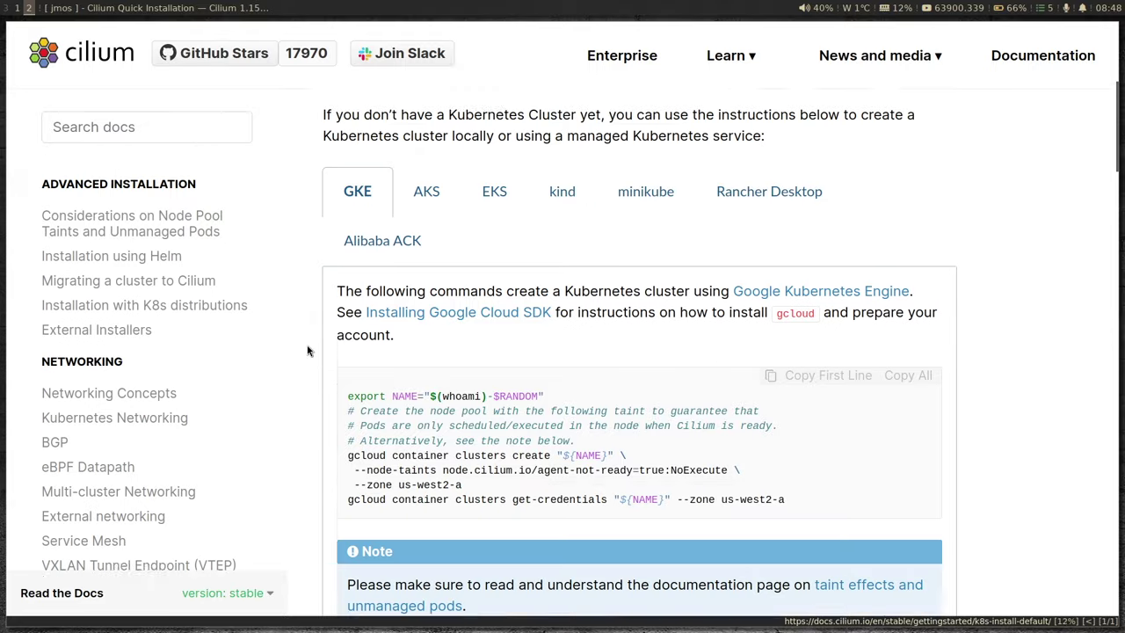
{"action": "scroll", "coordinate": [308, 351], "scroll_direction": "down", "scroll_amount": 3}
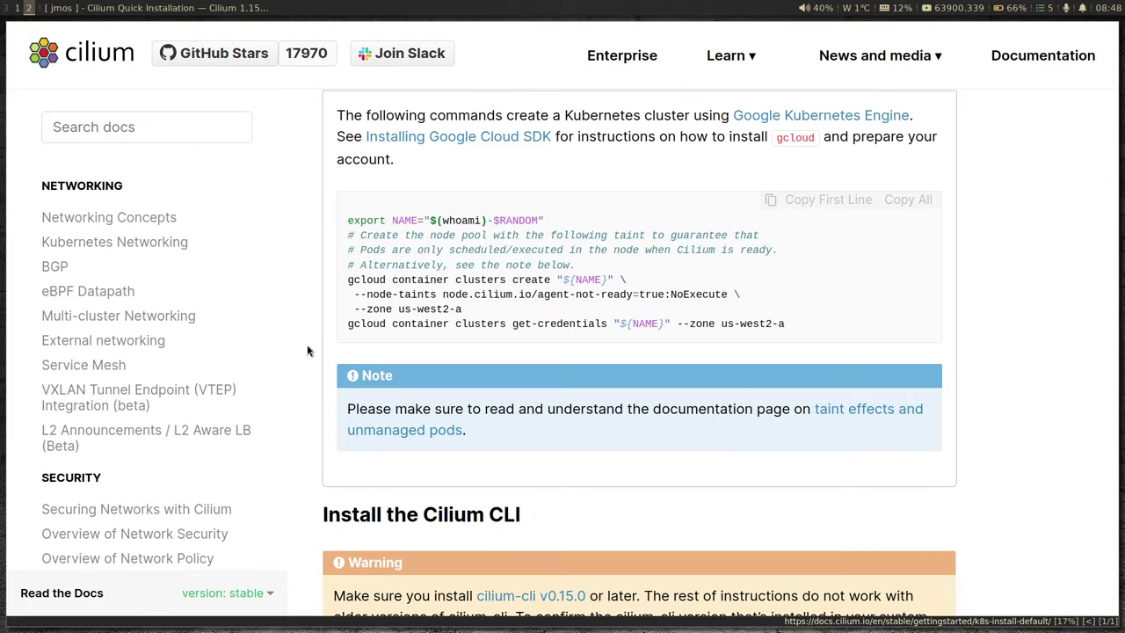
{"action": "scroll", "coordinate": [314, 389], "scroll_direction": "down", "scroll_amount": 3}
{"action": "scroll", "coordinate": [315, 390], "scroll_direction": "down", "scroll_amount": 3}
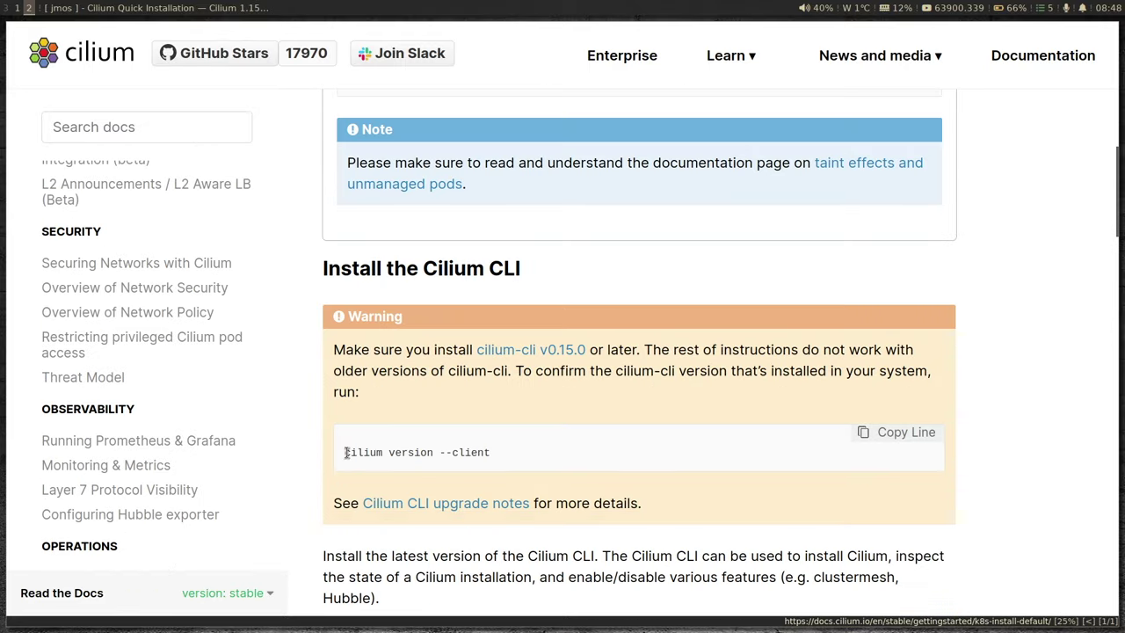
{"action": "left_click_drag", "start_coordinate": [345, 452], "coordinate": [381, 452]}
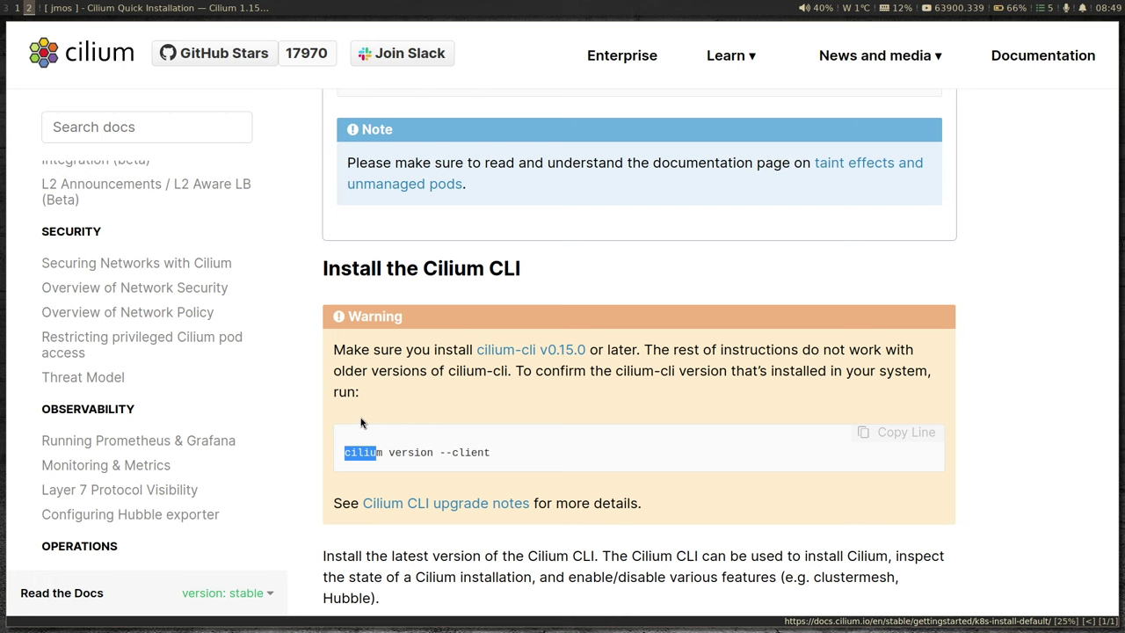
{"action": "scroll", "coordinate": [361, 423], "scroll_direction": "up", "scroll_amount": 2}
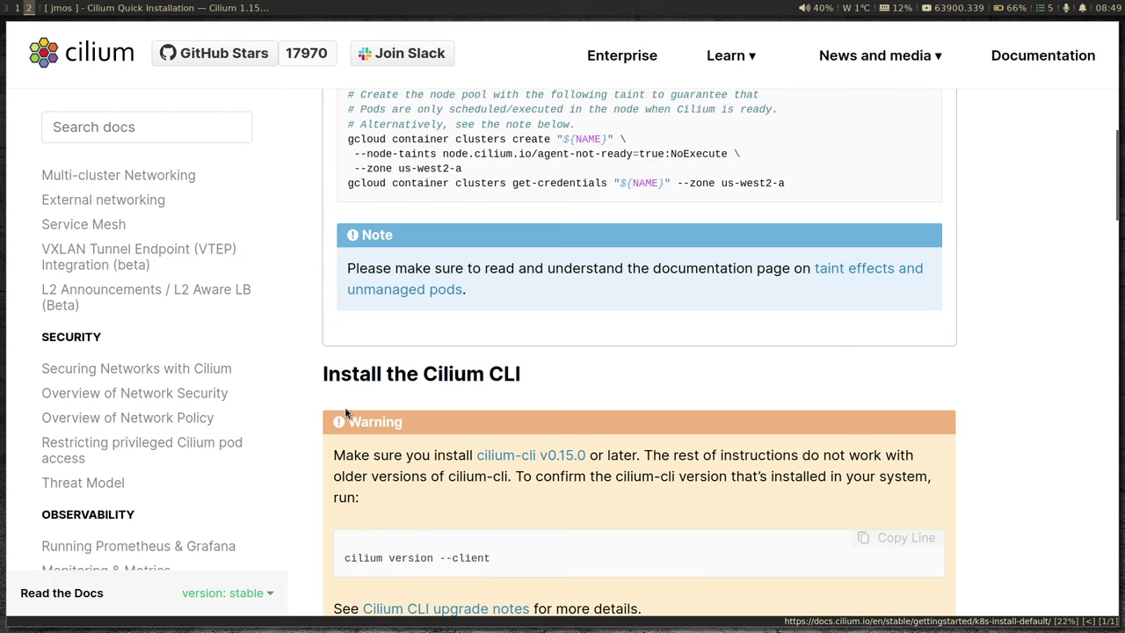
{"action": "scroll", "coordinate": [363, 409], "scroll_direction": "up", "scroll_amount": 6}
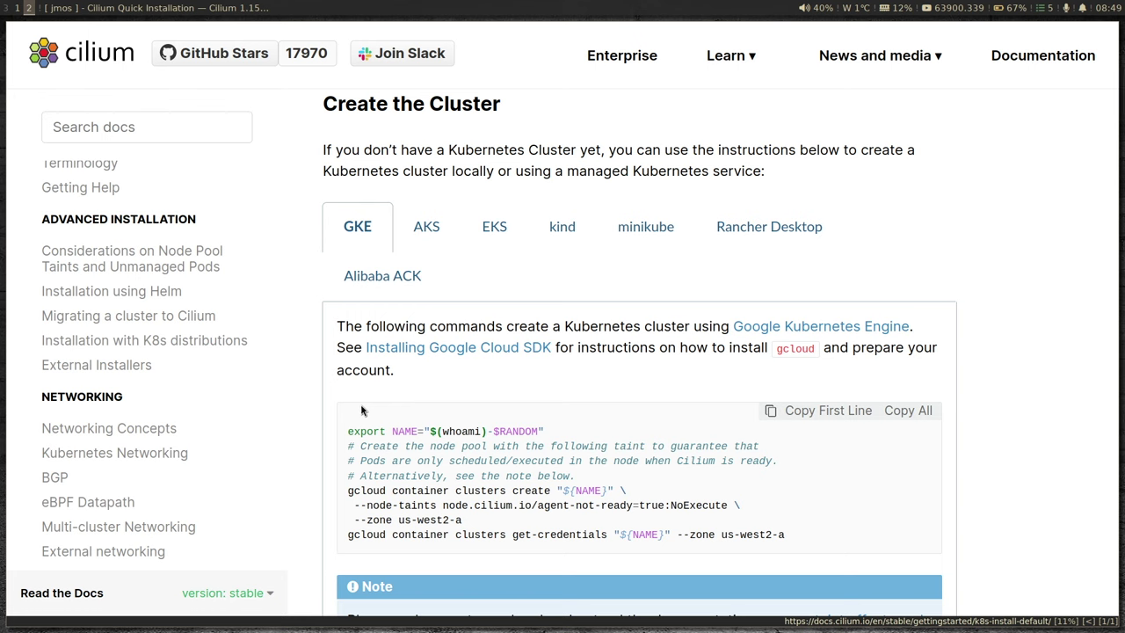
Show the kind instructions for creating a Kubernetes cluster in the Create the Cluster section
{"action": "left_click", "coordinate": [563, 231]}
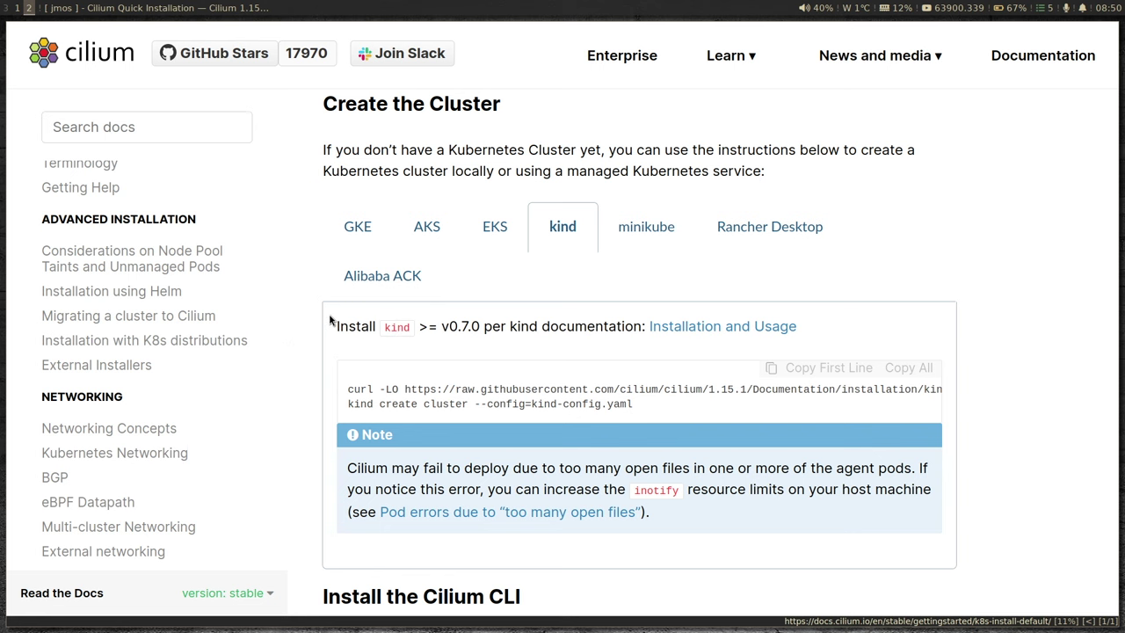
{"action": "key", "text": "super+1"}
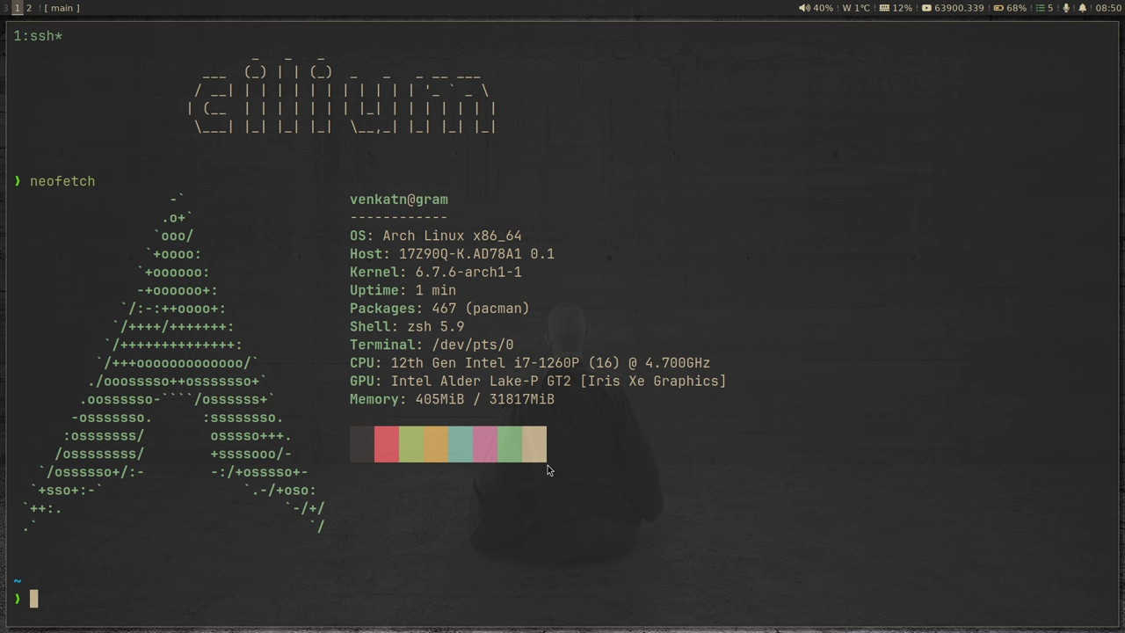
{"action": "key", "text": "super+2"}
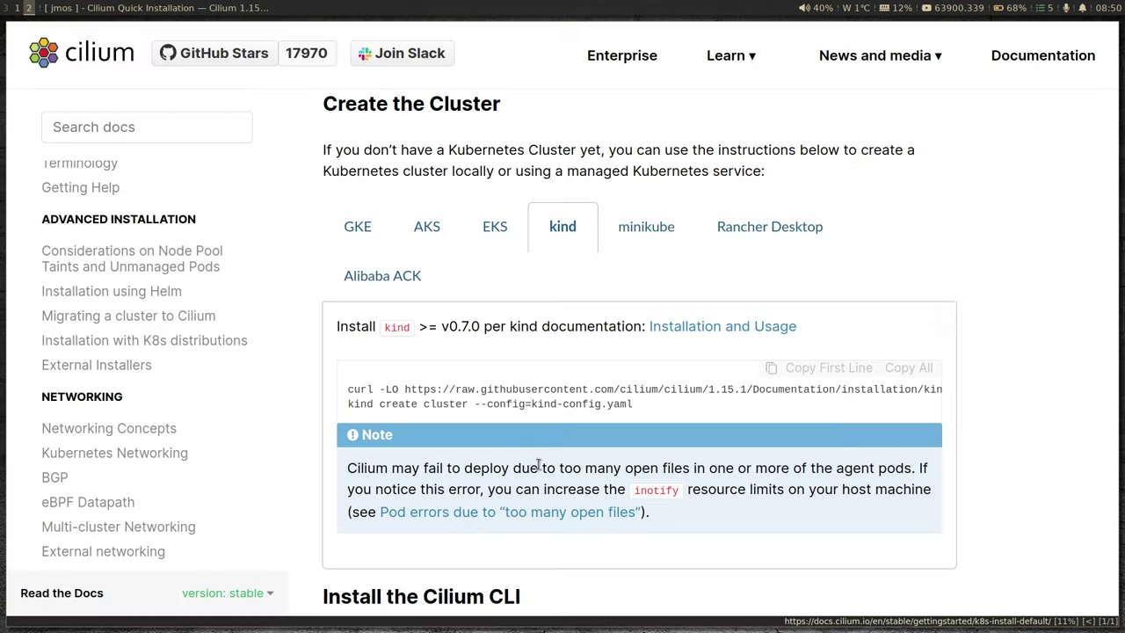
{"action": "left_click", "coordinate": [573, 232]}
Open the Just me and Opensource YouTube channel in a new browser tab
{"action": "key", "text": "shift+o"}
{"action": "type", "text": "pen -t p"}
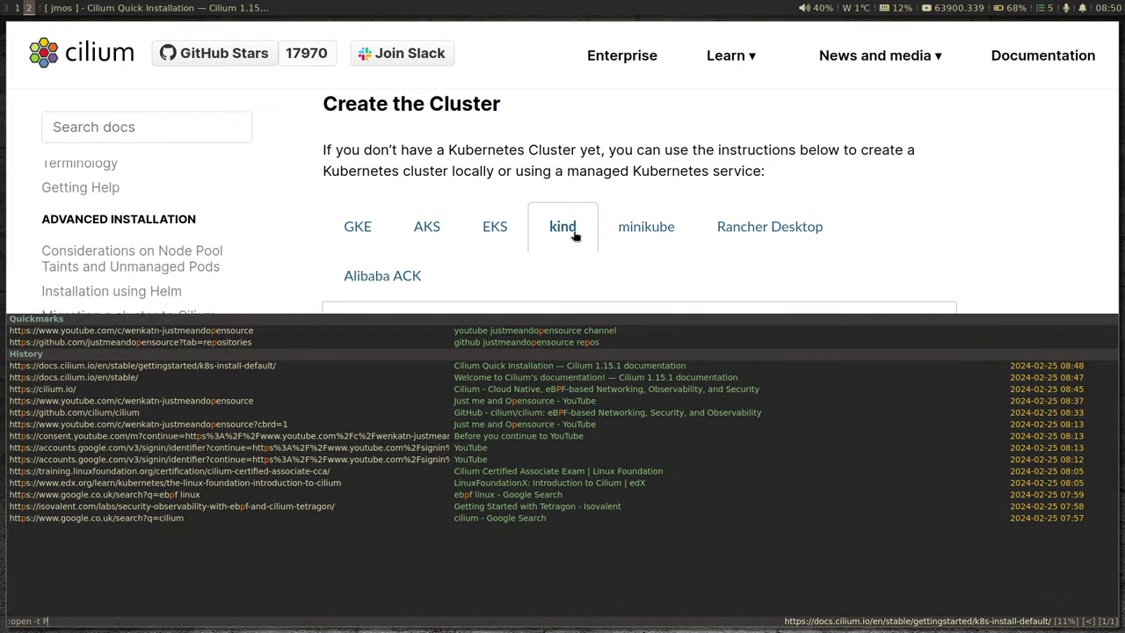
{"action": "key", "text": "Tab"}
{"action": "key", "text": "Return"}
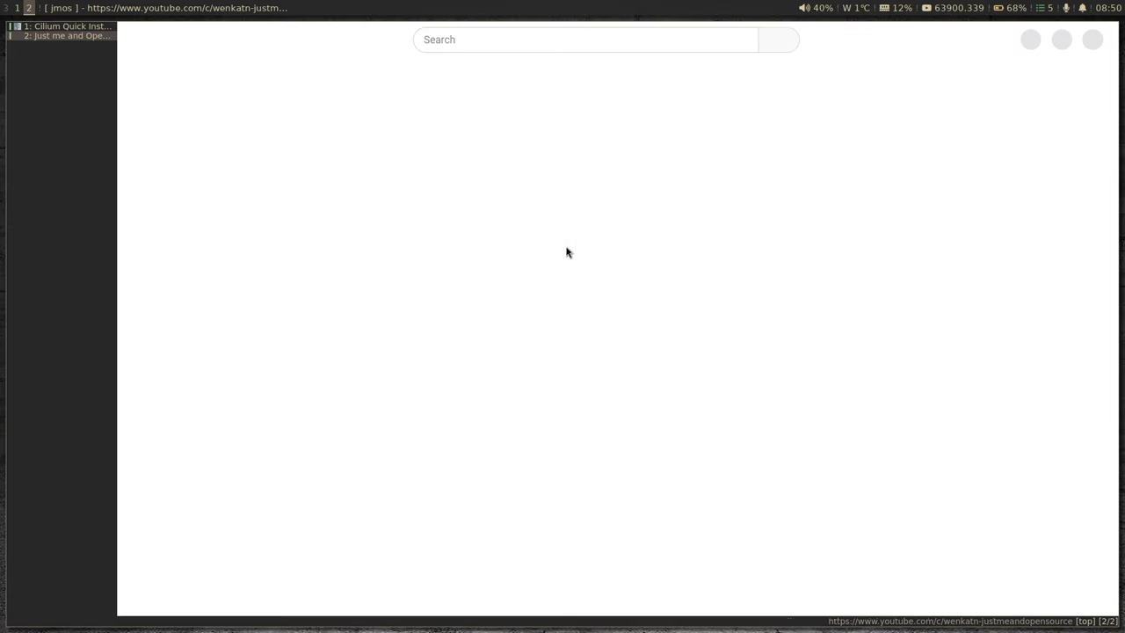
Search the channel's videos for "kind"
{"action": "left_click", "coordinate": [510, 355]}
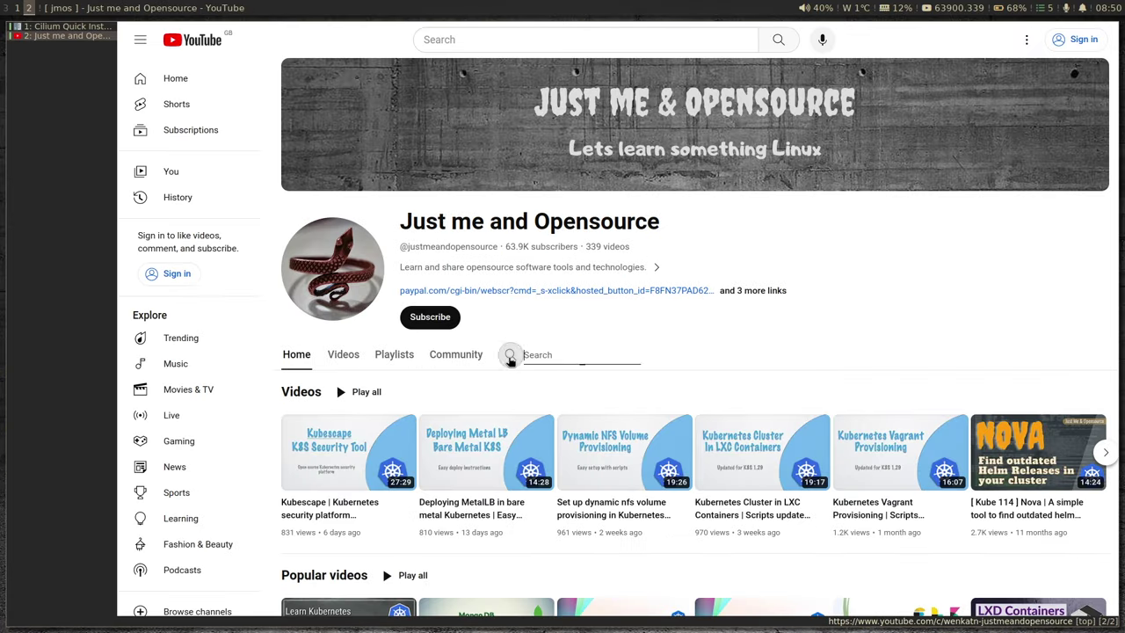
{"action": "left_click", "coordinate": [547, 354]}
{"action": "type", "text": "kin"}
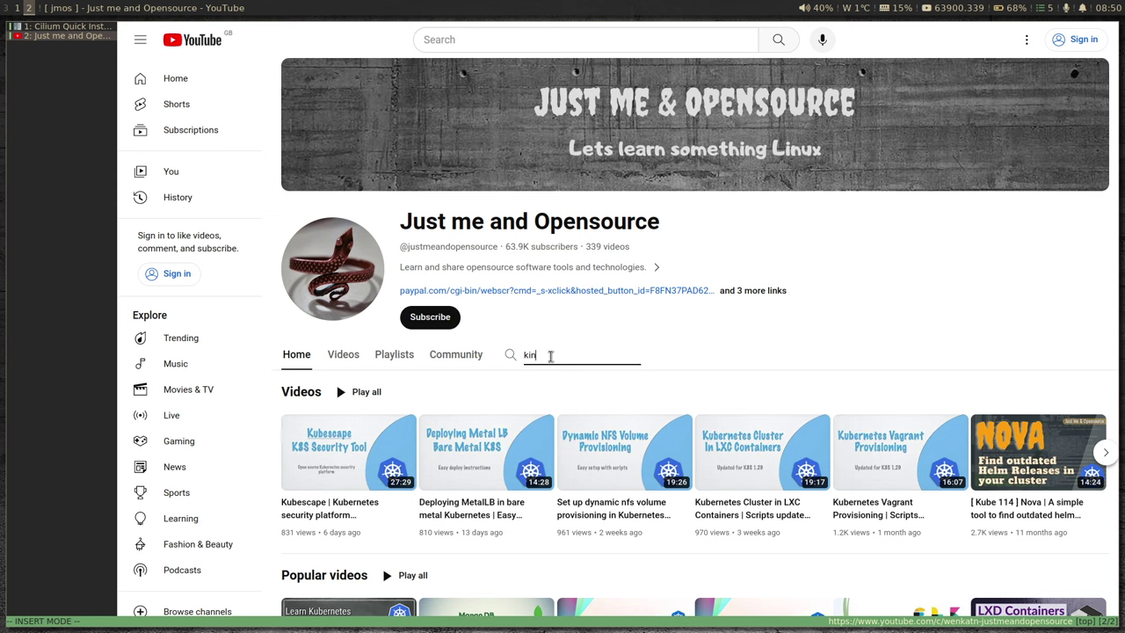
{"action": "type", "text": "d"}
{"action": "key", "text": "Return"}
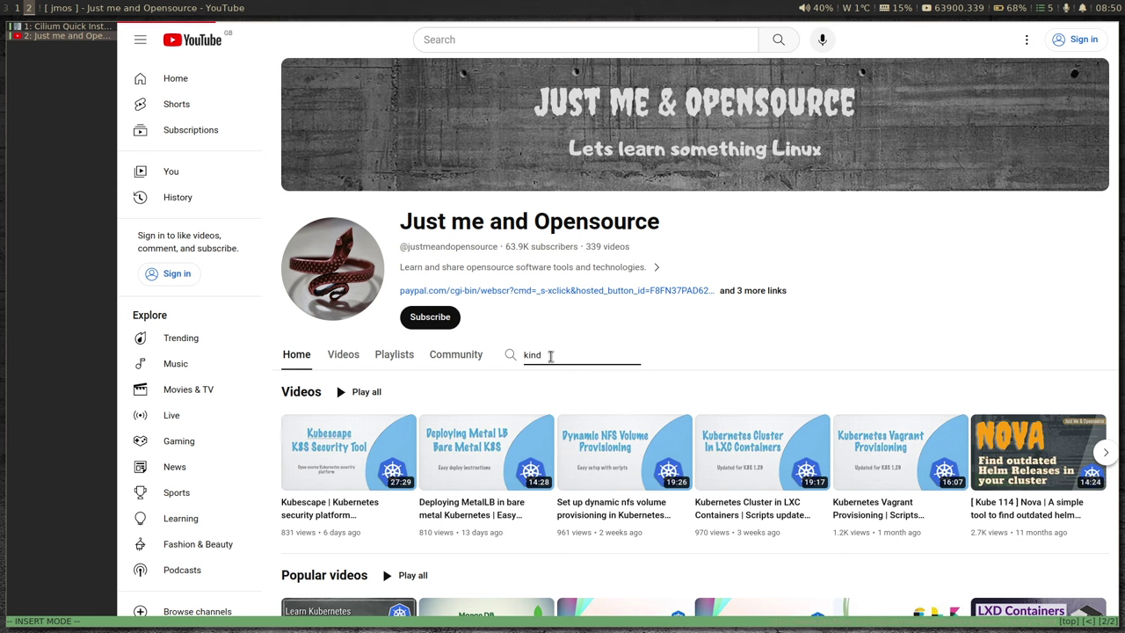
Look through the search results for videos on setting up Kubernetes clusters with KinD
{"action": "scroll", "coordinate": [560, 406], "scroll_direction": "down", "scroll_amount": 2}
{"action": "scroll", "coordinate": [560, 406], "scroll_direction": "down", "scroll_amount": 2}
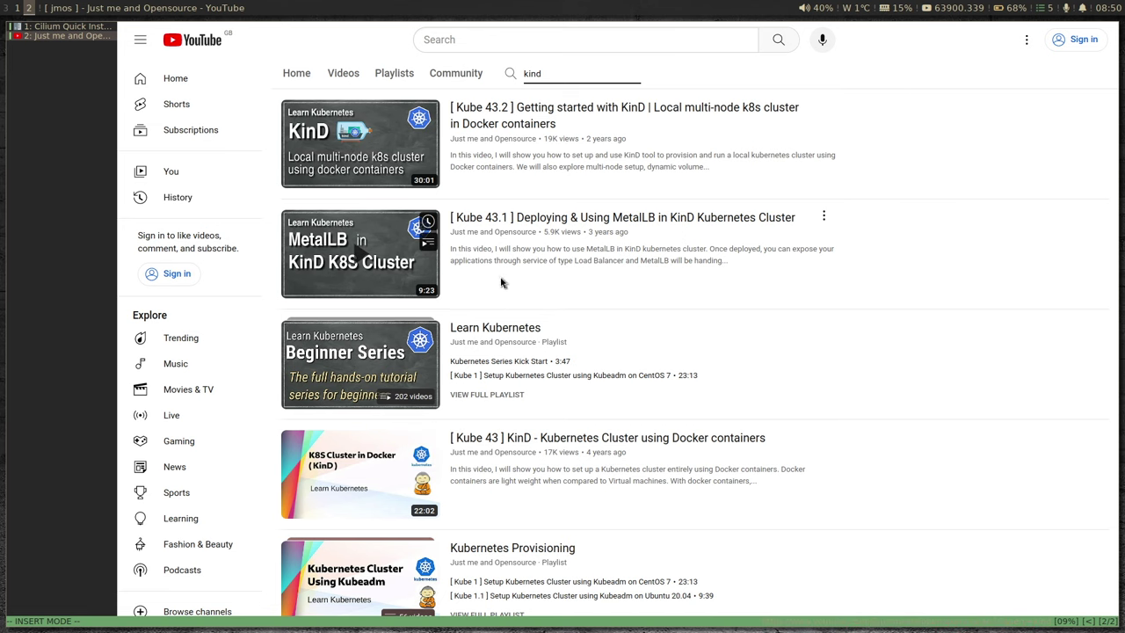
{"action": "scroll", "coordinate": [508, 283], "scroll_direction": "up", "scroll_amount": 1}
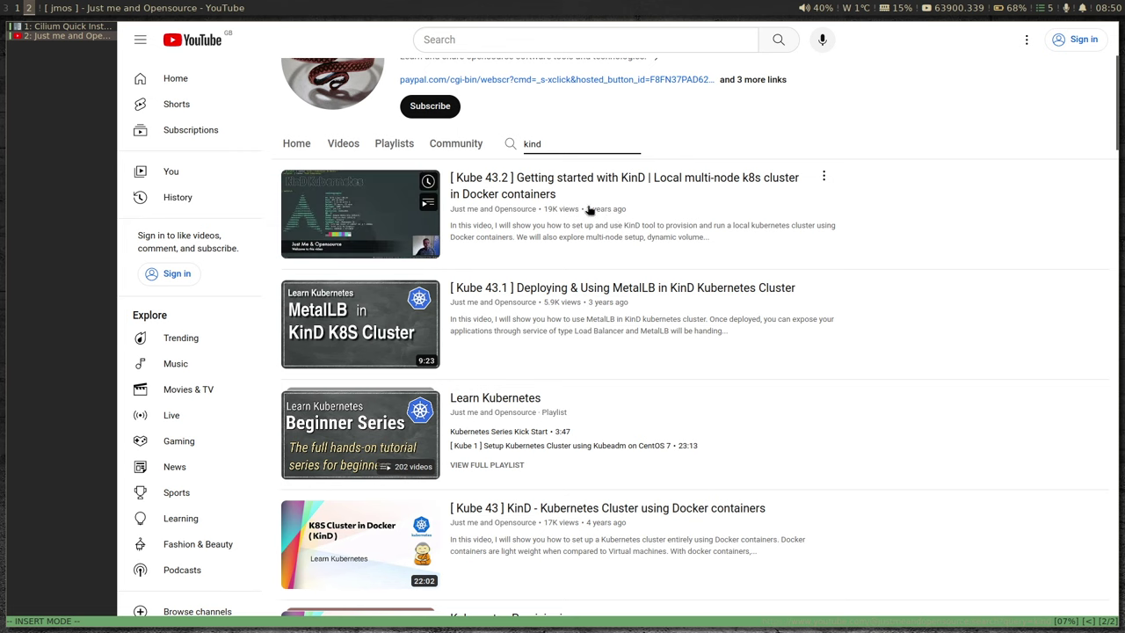
{"action": "scroll", "coordinate": [645, 219], "scroll_direction": "down", "scroll_amount": 1}
{"action": "scroll", "coordinate": [572, 299], "scroll_direction": "down", "scroll_amount": 3}
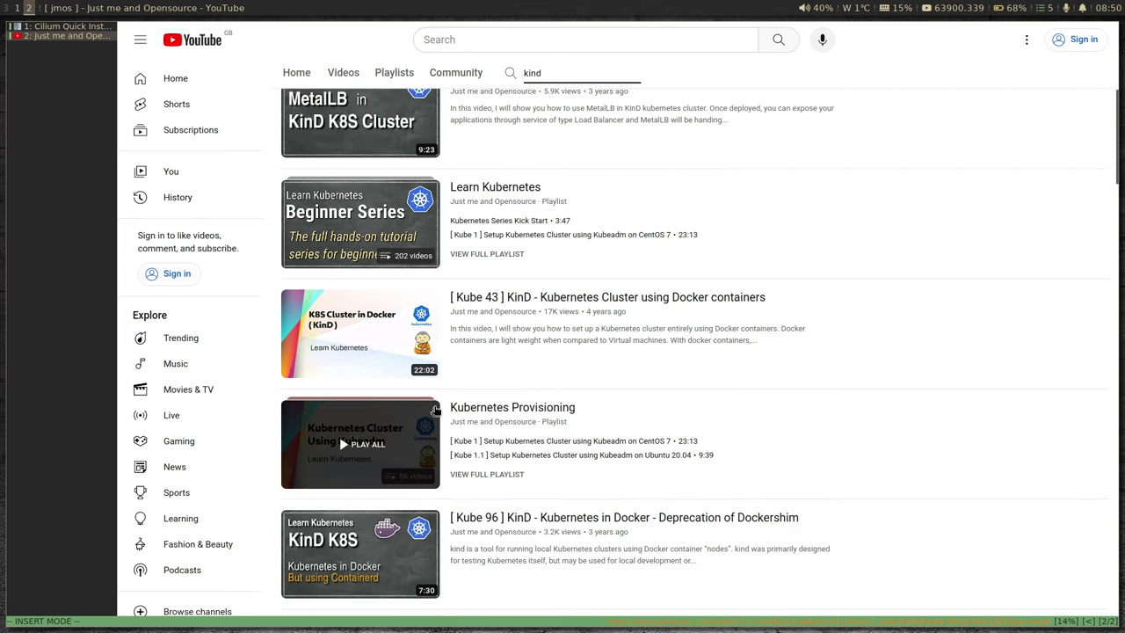
{"action": "scroll", "coordinate": [510, 351], "scroll_direction": "down", "scroll_amount": 2}
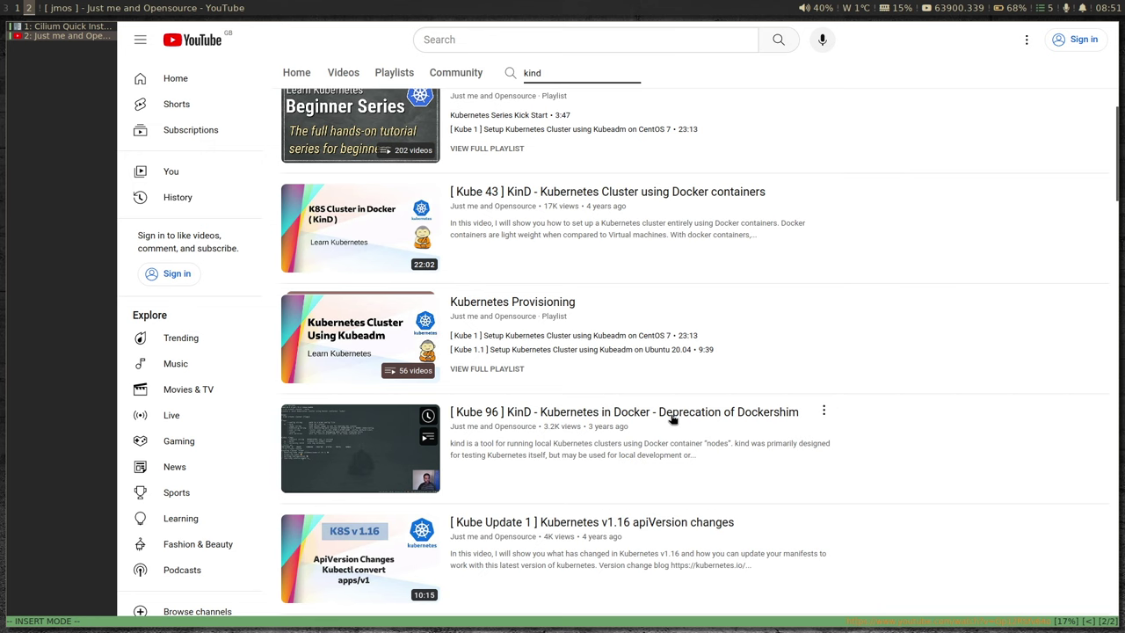
{"action": "scroll", "coordinate": [671, 422], "scroll_direction": "up", "scroll_amount": 5}
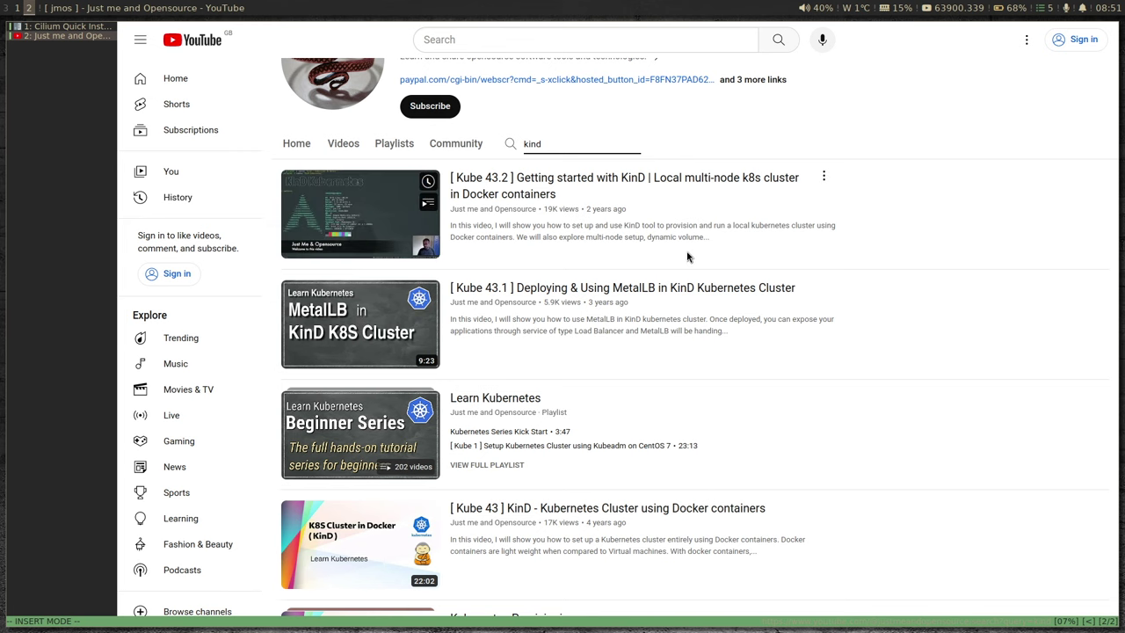
Switch to the terminal and check the installed kind binary's path and version with which kind and kind version
{"action": "key", "text": "super+1"}
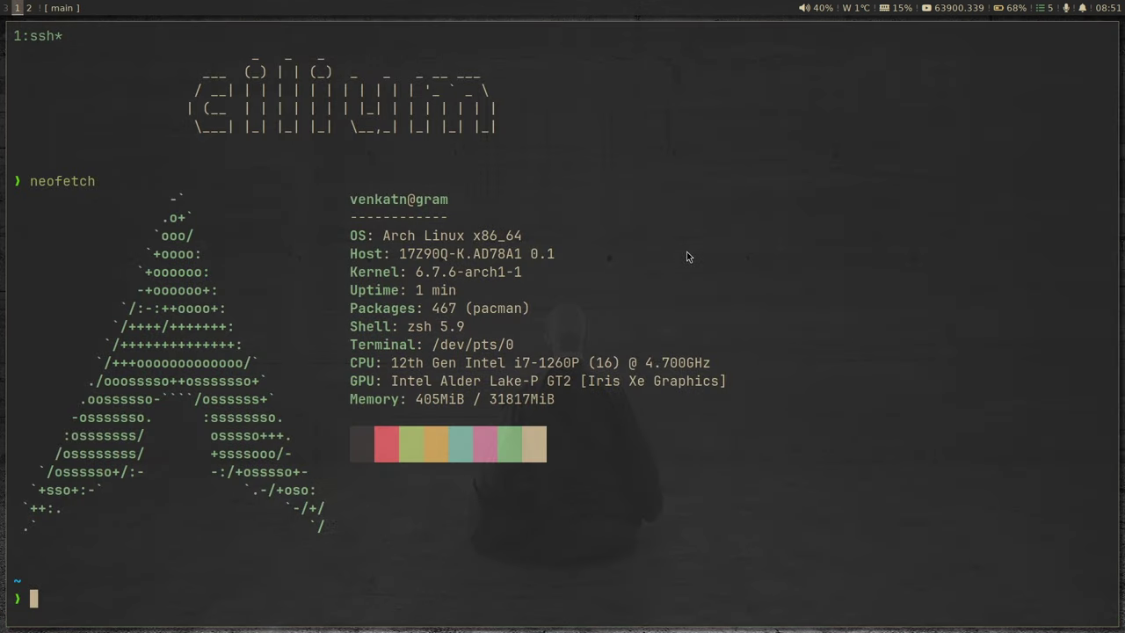
{"action": "type", "text": "which kind"}
{"action": "key", "text": "Return"}
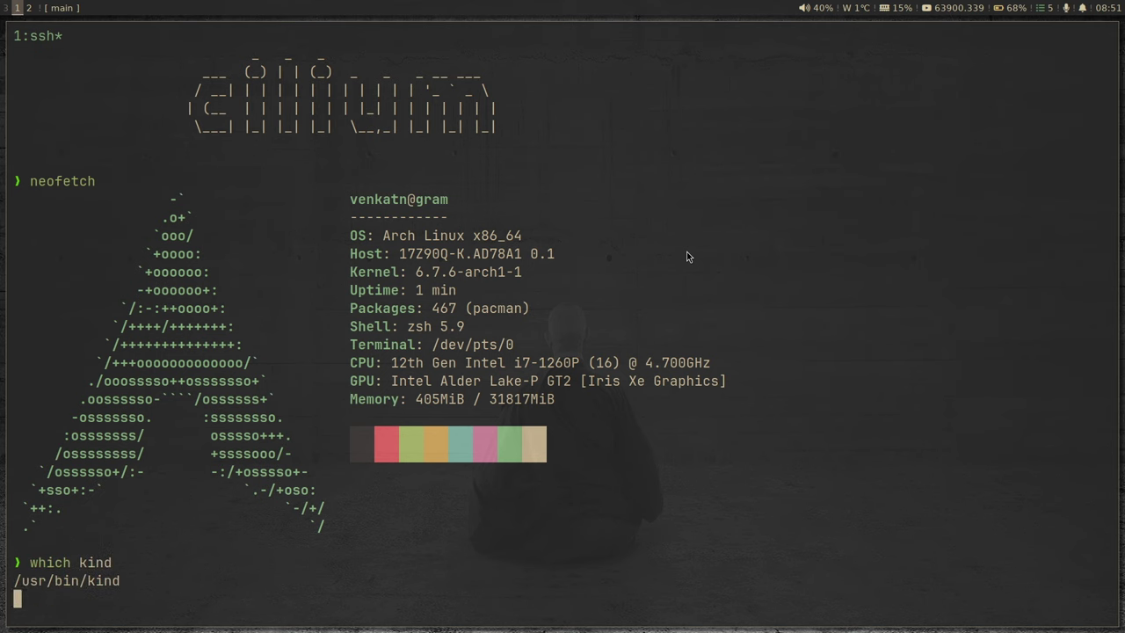
{"action": "type", "text": "kind version"}
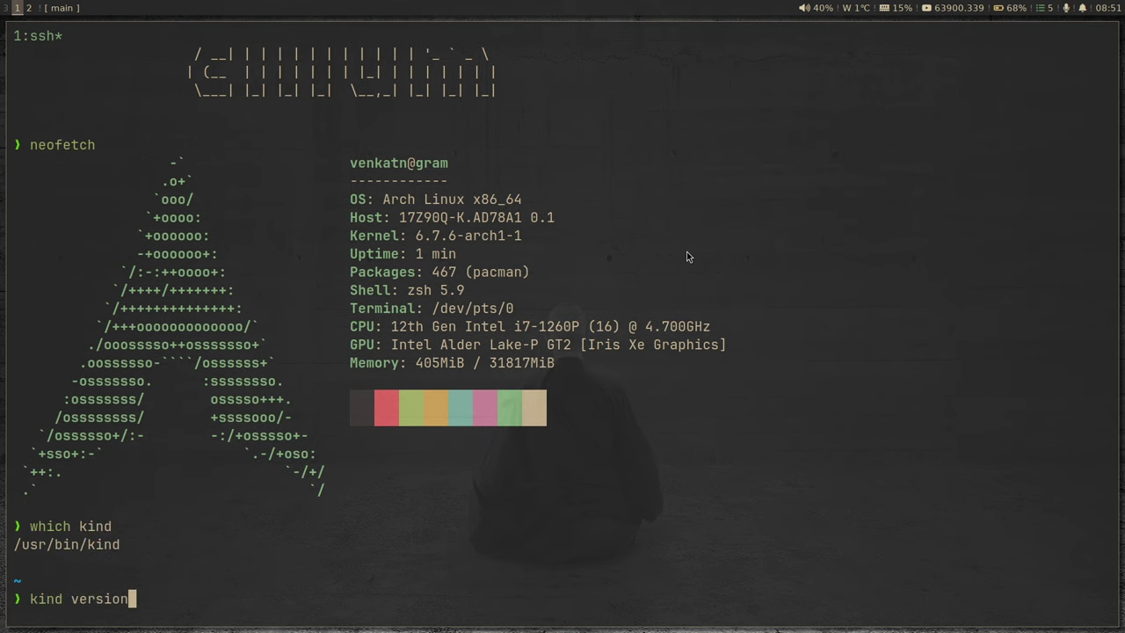
{"action": "key", "text": "Return"}
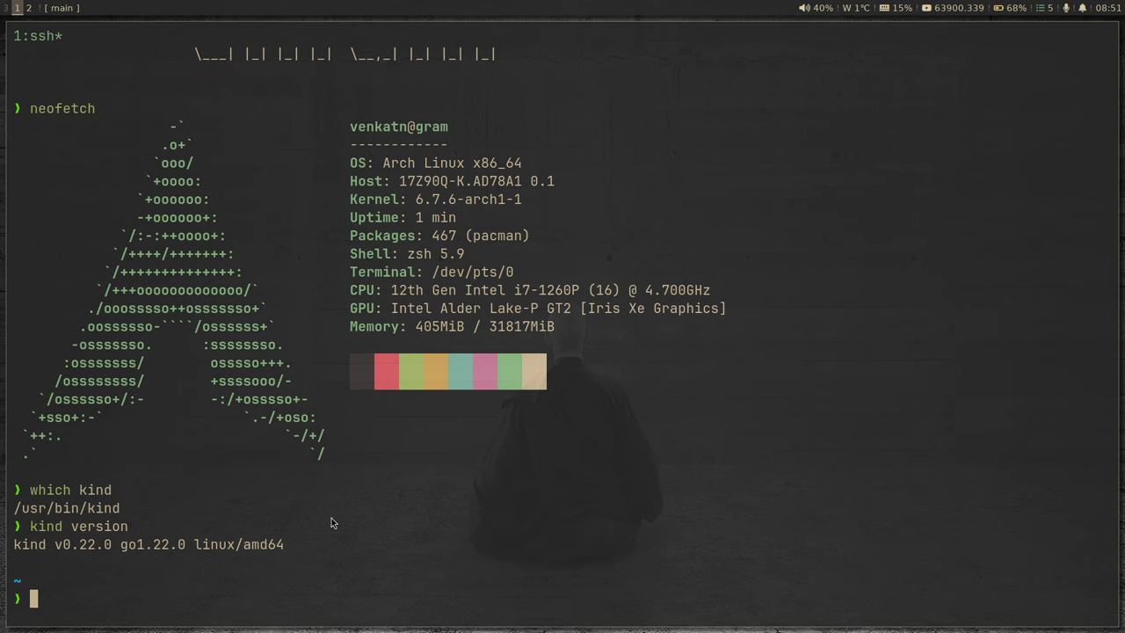
Return to the browser, close the YouTube tab and highlight the kind version required by the Cilium guide
{"action": "key", "text": "super+2"}
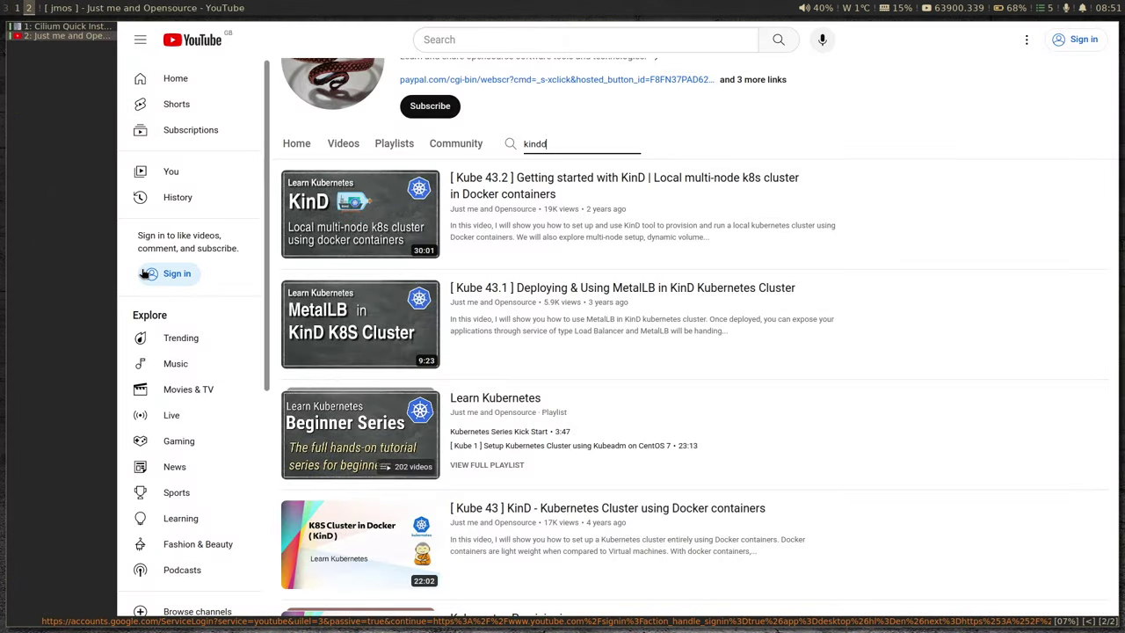
{"action": "key", "text": "shift+k"}
{"action": "left_click_drag", "start_coordinate": [418, 327], "coordinate": [482, 339]}
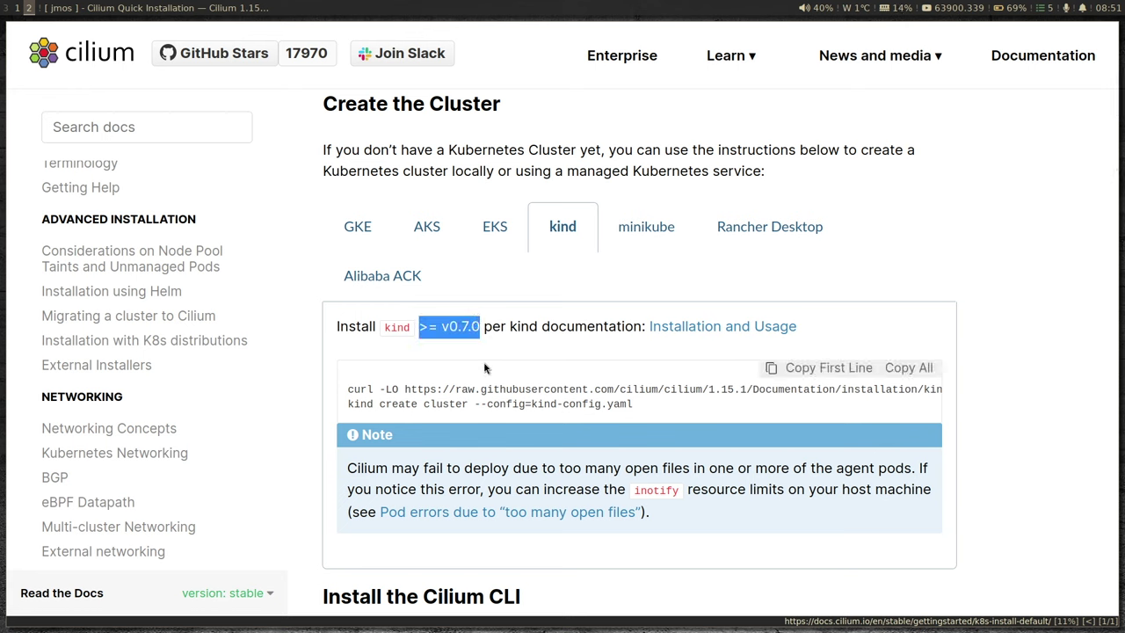
Copy the guide's curl command for kind-config.yaml, switch to the terminal and run it inside the play directory
{"action": "left_click_drag", "start_coordinate": [347, 392], "coordinate": [946, 392]}
{"action": "key", "text": "super+c"}
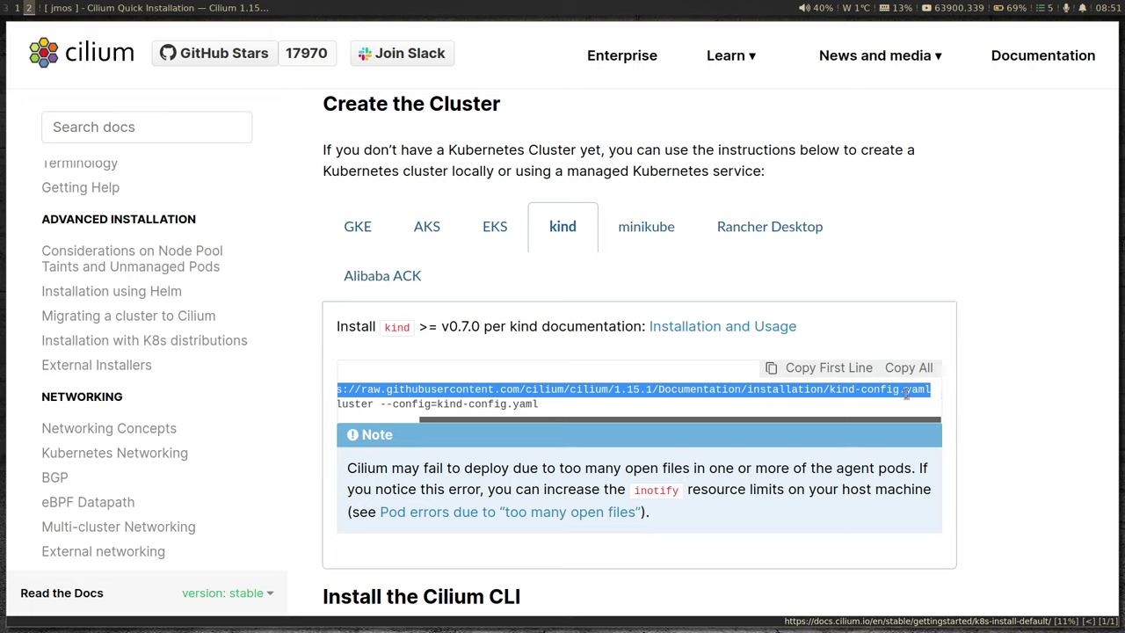
{"action": "key", "text": "super+1"}
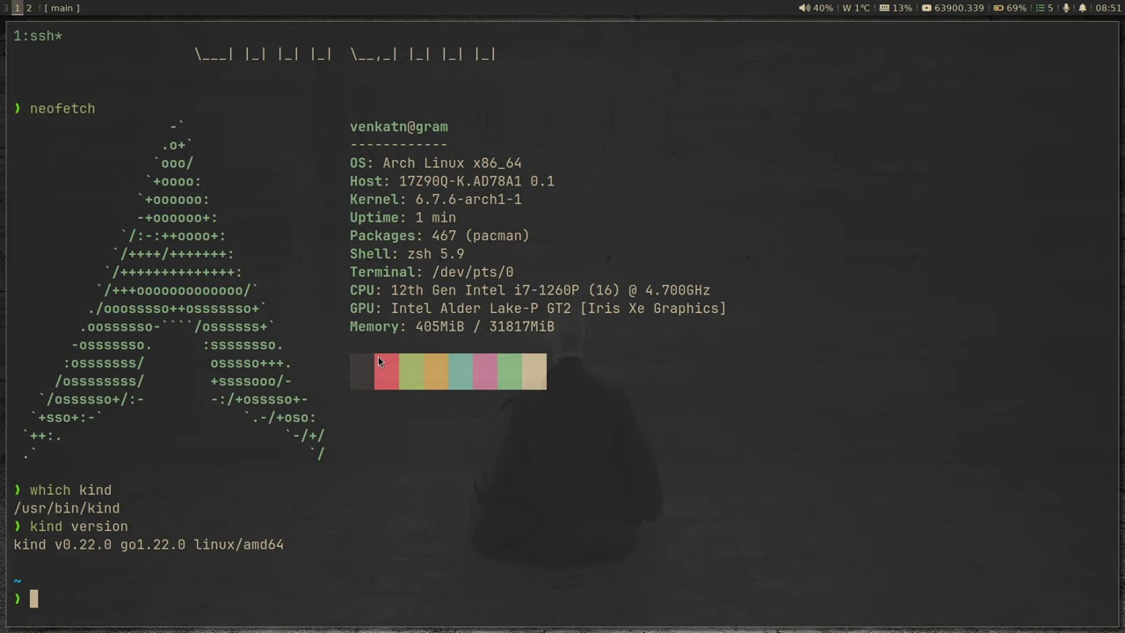
{"action": "type", "text": "cd play"}
{"action": "key", "text": "Return"}
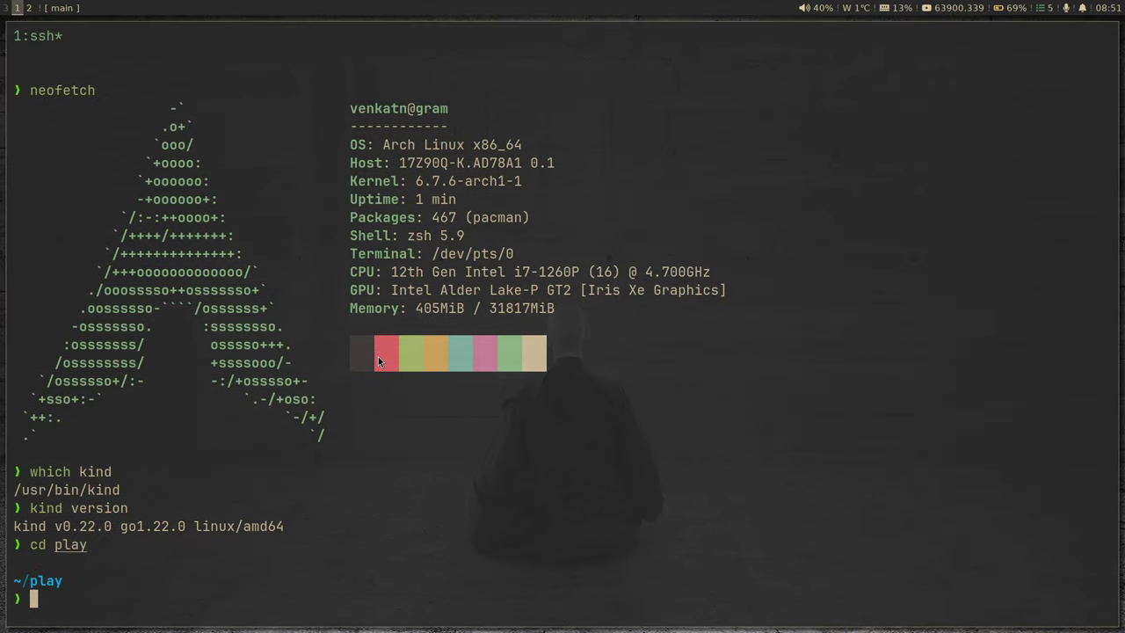
{"action": "middle_click", "coordinate": [378, 356]}
{"action": "key", "text": "Return"}
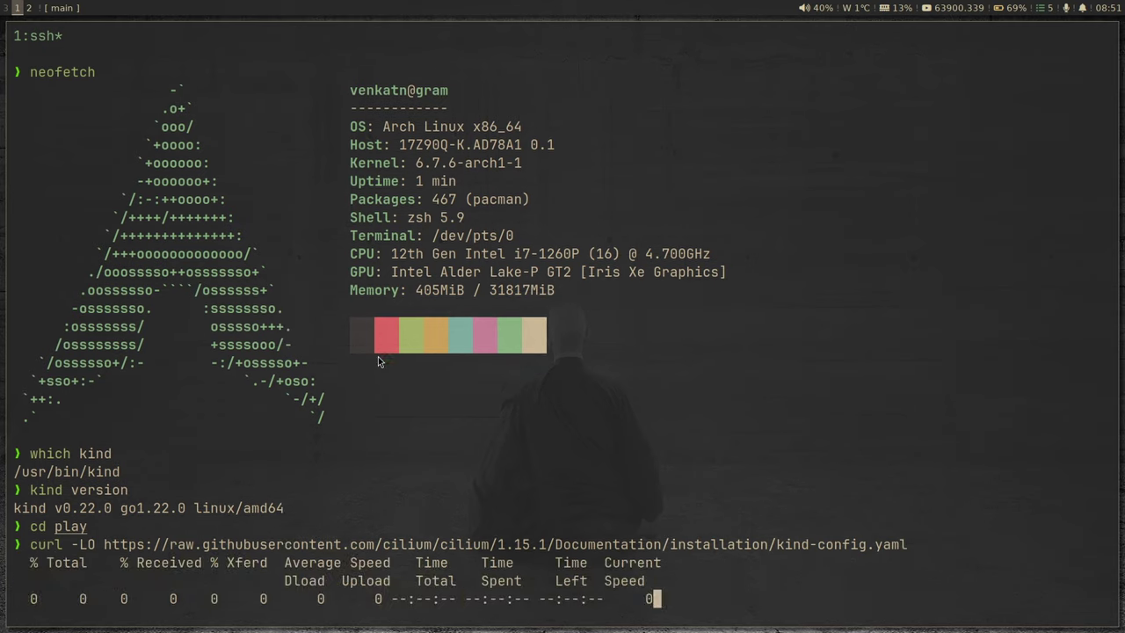
List the play directory and display the contents of kind-config.yaml with cat
{"action": "type", "text": "ls"}
{"action": "key", "text": "Return"}
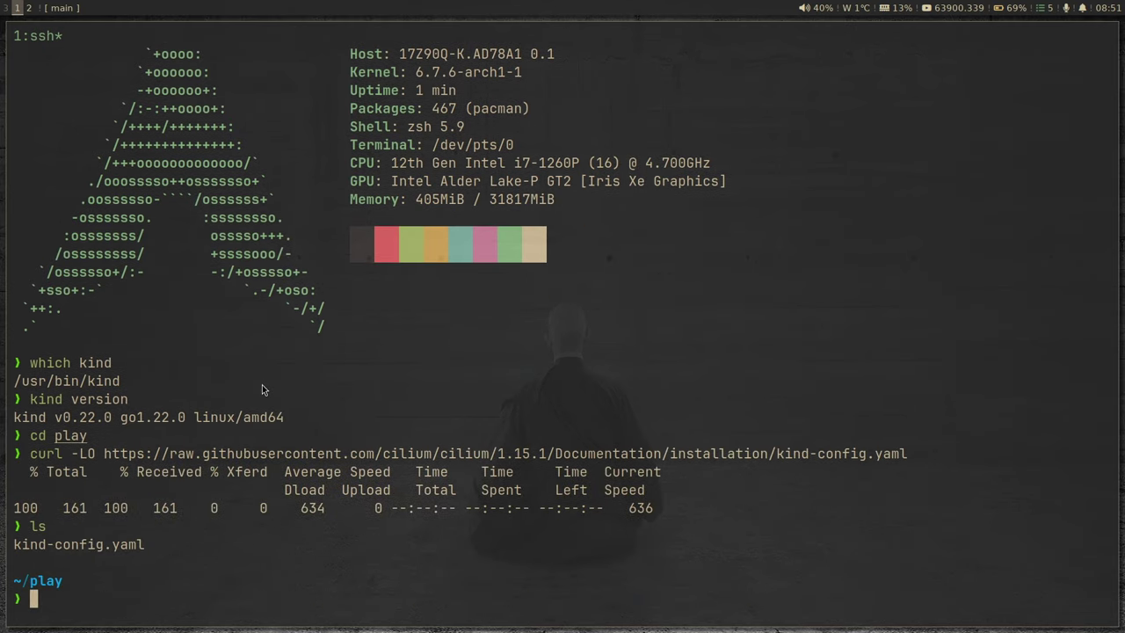
{"action": "type", "text": "cat kin"}
{"action": "key", "text": "Tab"}
{"action": "key", "text": "Return"}
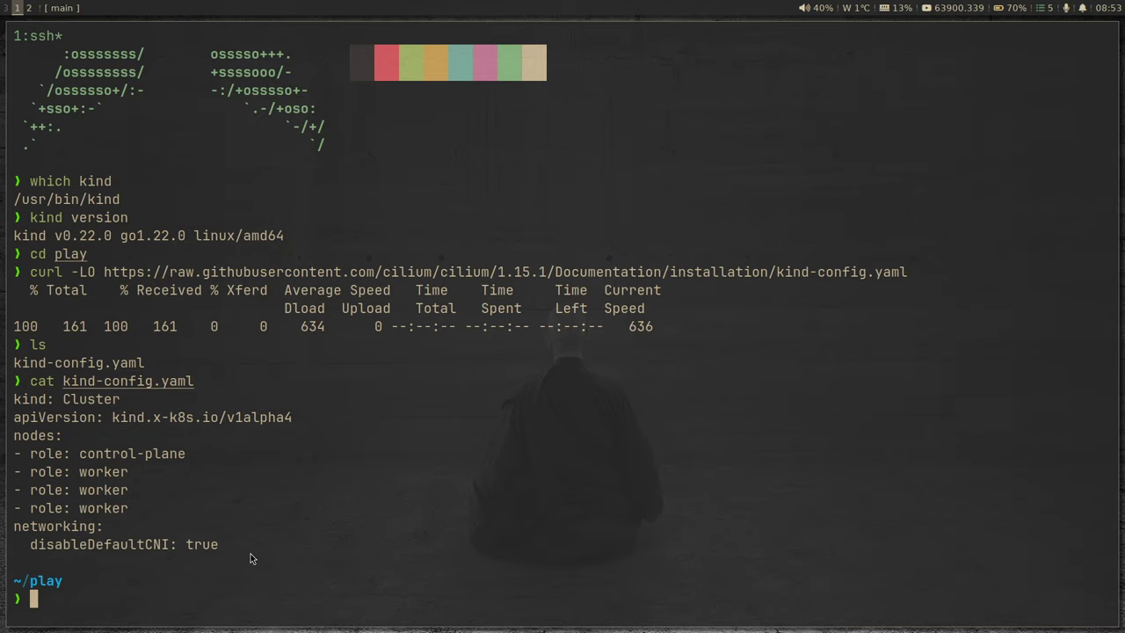
Copy kind create cluster --config=kind-config.yaml from the guide in the browser and run it in the terminal
{"action": "key", "text": "super+2"}
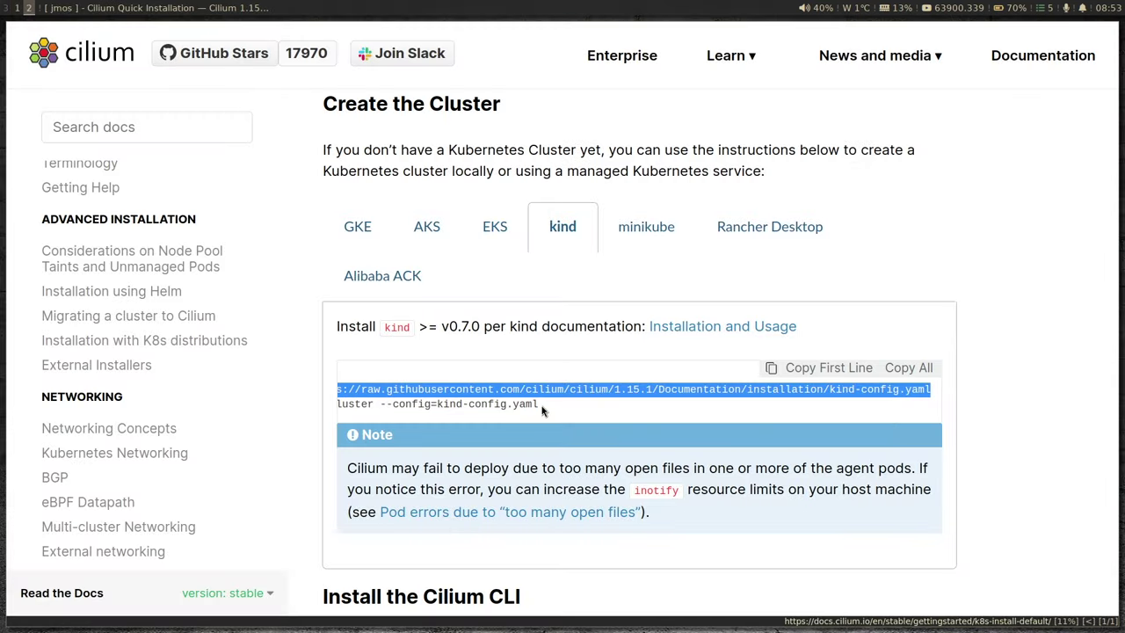
{"action": "left_click_drag", "start_coordinate": [539, 407], "coordinate": [321, 411]}
{"action": "key", "text": "ctrl+c"}
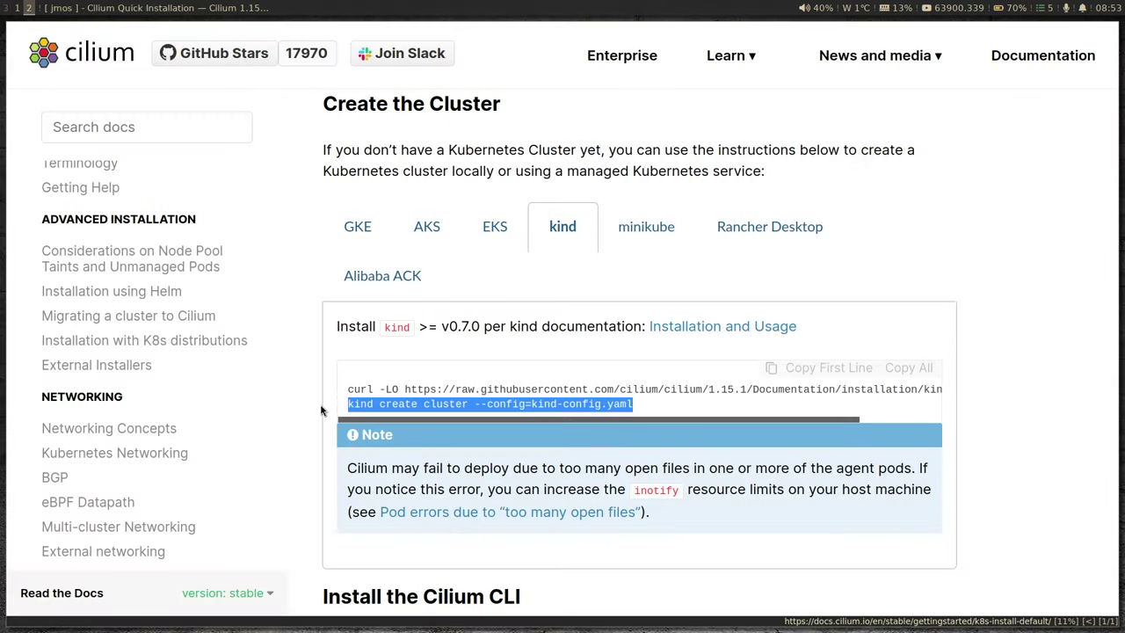
{"action": "key", "text": "super+1"}
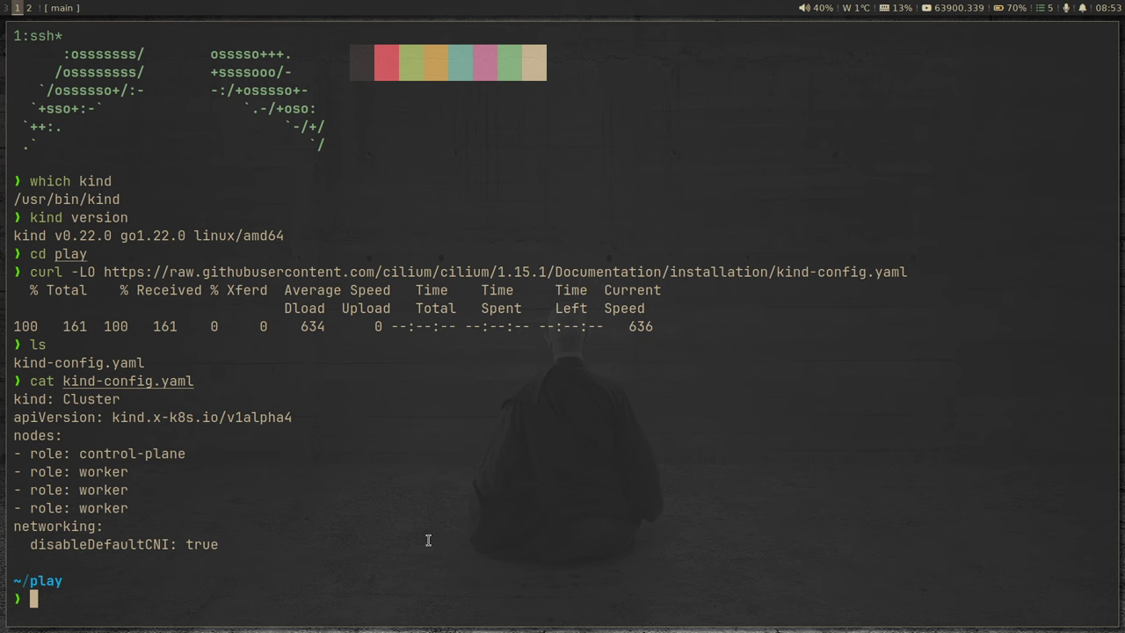
{"action": "key", "text": "ctrl+shift+v"}
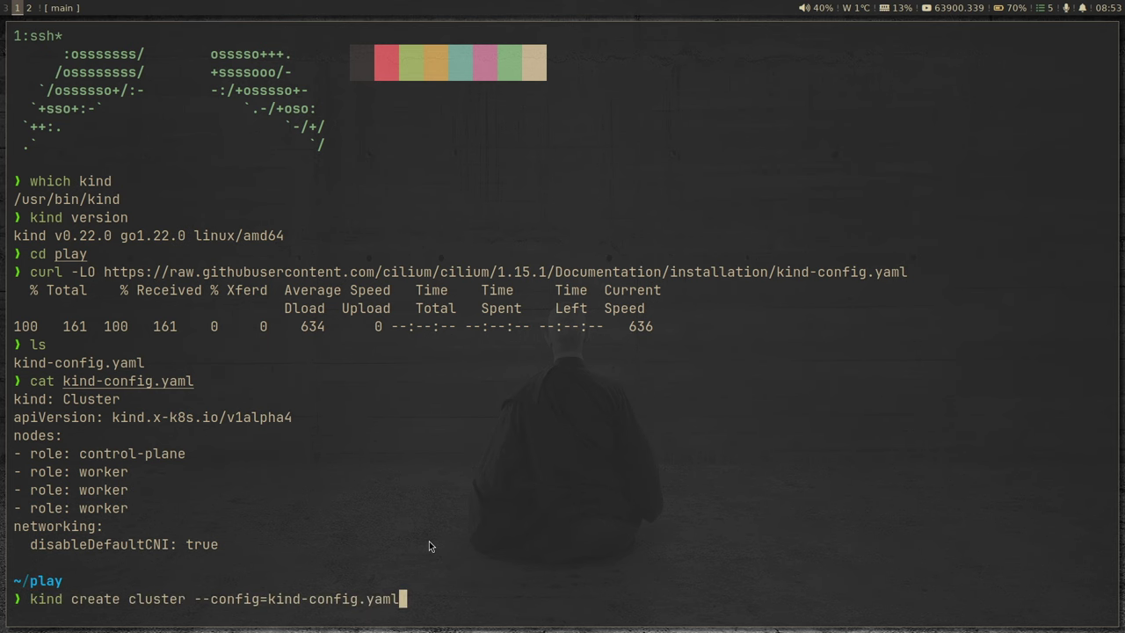
{"action": "key", "text": "Return"}
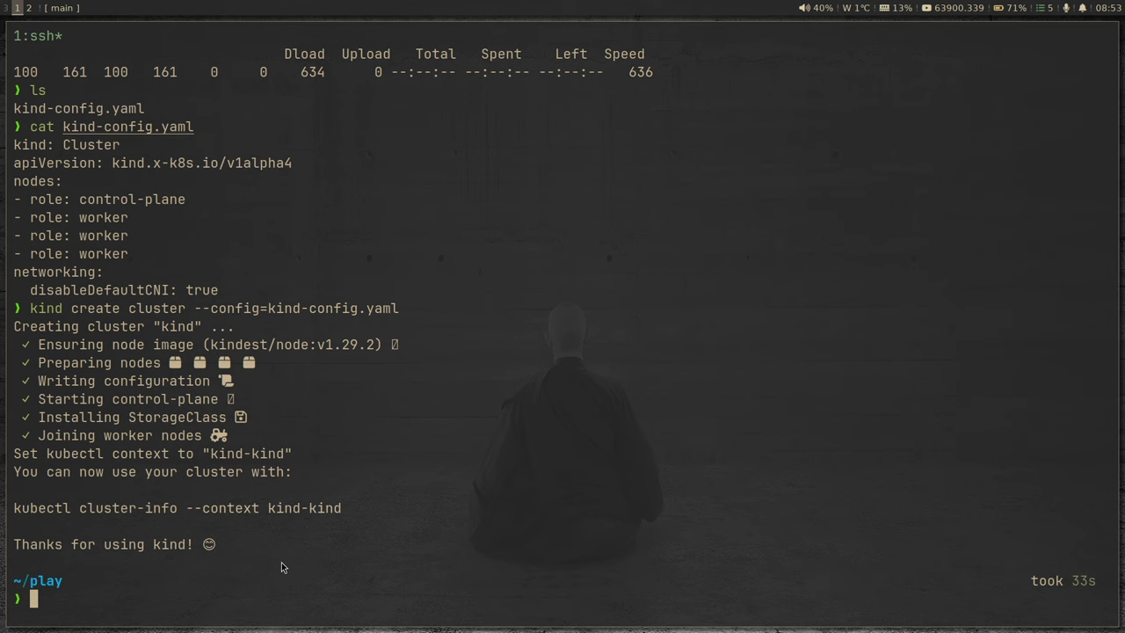
List the running containers with docker ps, and clear the terminal screen
{"action": "type", "text": "docker ps"}
{"action": "key", "text": "Return"}
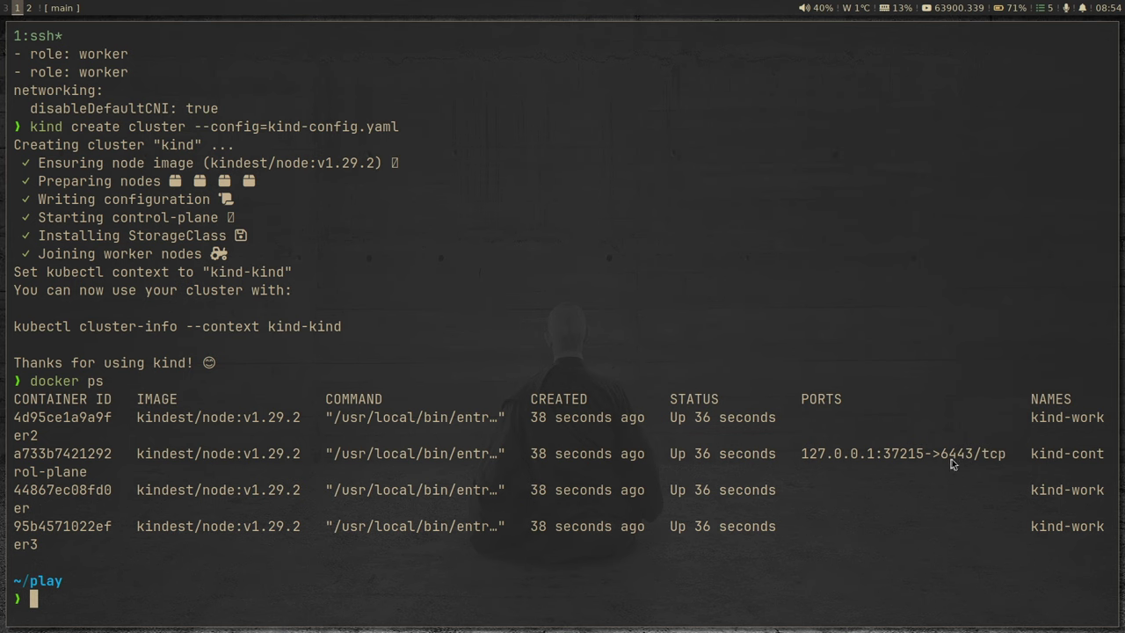
{"action": "key", "text": "ctrl+l"}
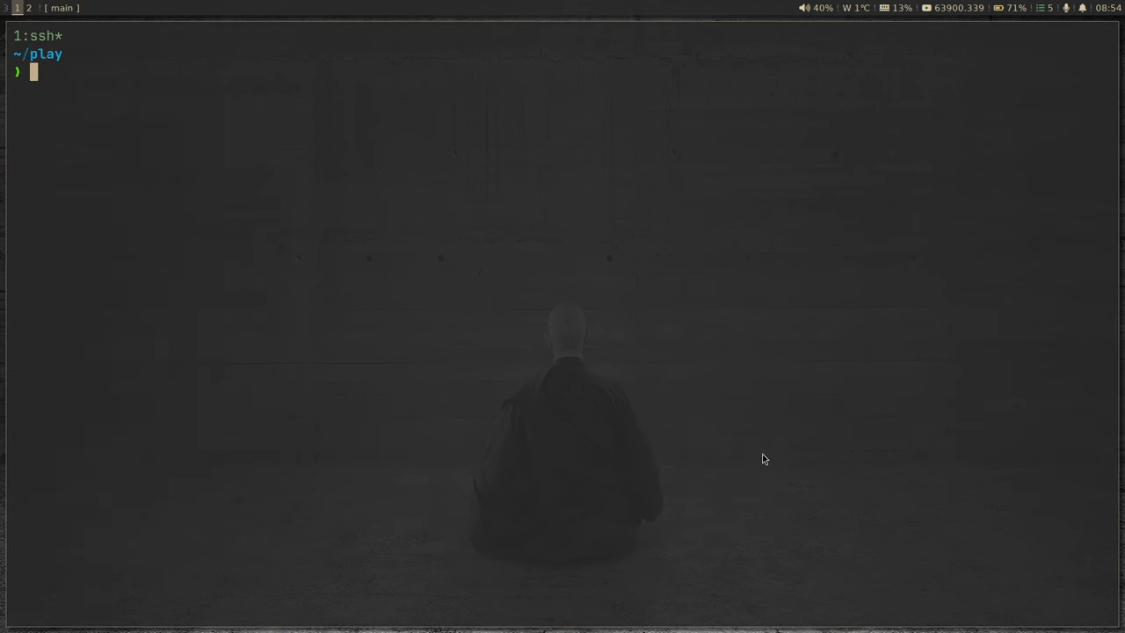
List the cluster's nodes with k get nodes
{"action": "type", "text": "which"}
{"action": "key", "text": "BackSpace"}
{"action": "key", "text": "BackSpace"}
{"action": "key", "text": "BackSpace"}
{"action": "key", "text": "BackSpace"}
{"action": "key", "text": "BackSpace"}
{"action": "key", "text": "BackSpace"}
{"action": "type", "text": "k get nodes"}
{"action": "key", "text": "Return"}
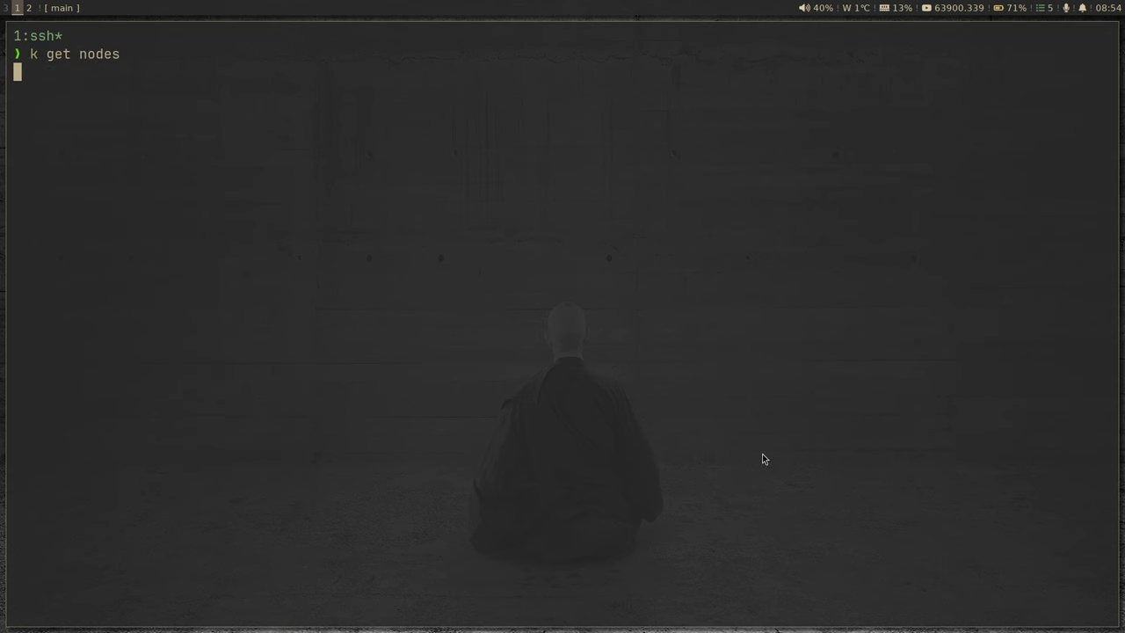
Check what the k command resolves to with which k, and list the pods in all namespaces with k get pods -A
{"action": "type", "text": "which k"}
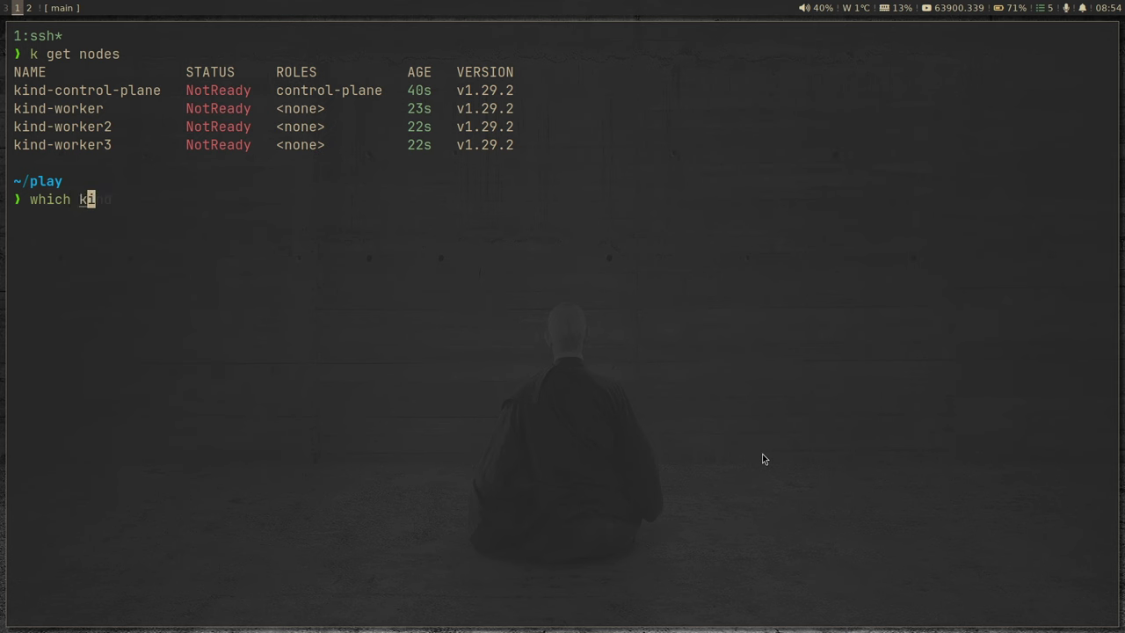
{"action": "key", "text": "Return"}
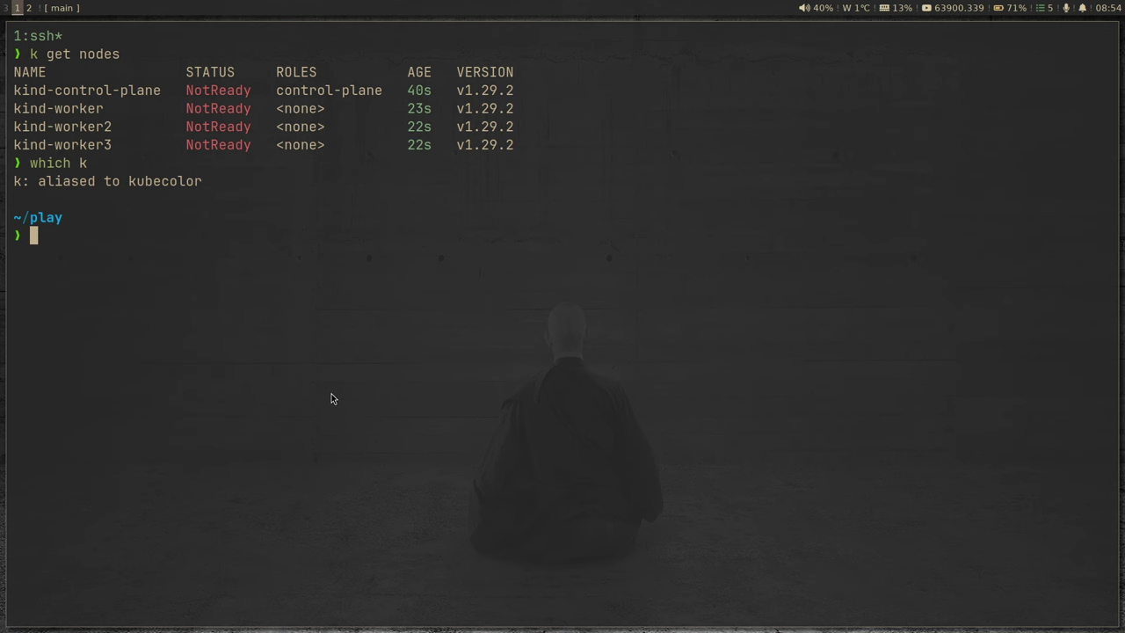
{"action": "type", "text": "k get pods -A"}
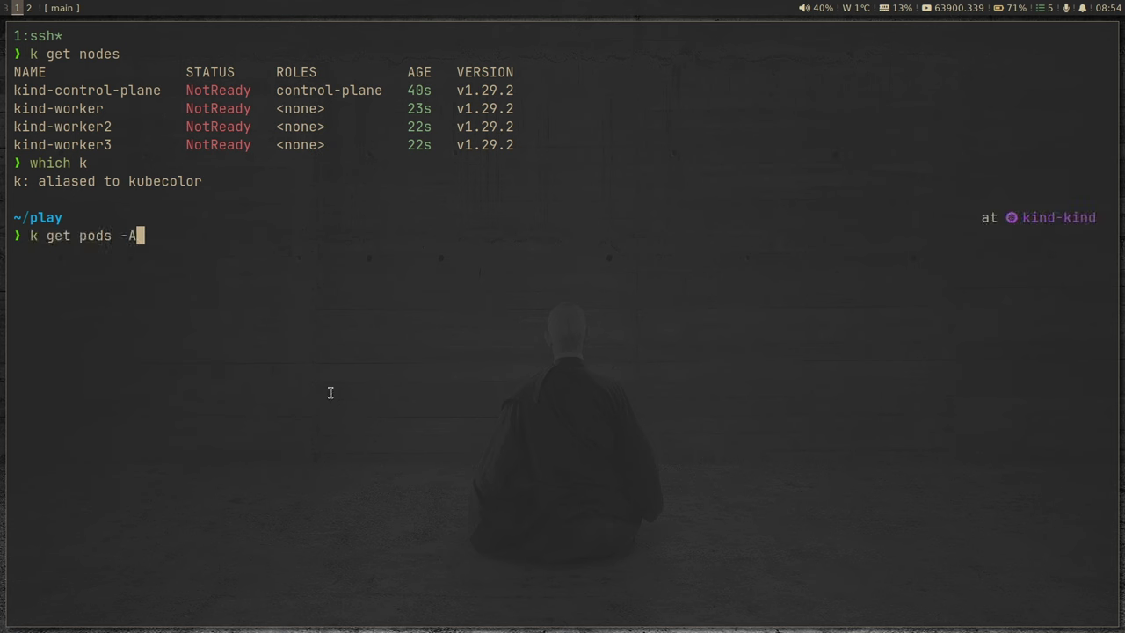
{"action": "key", "text": "Return"}
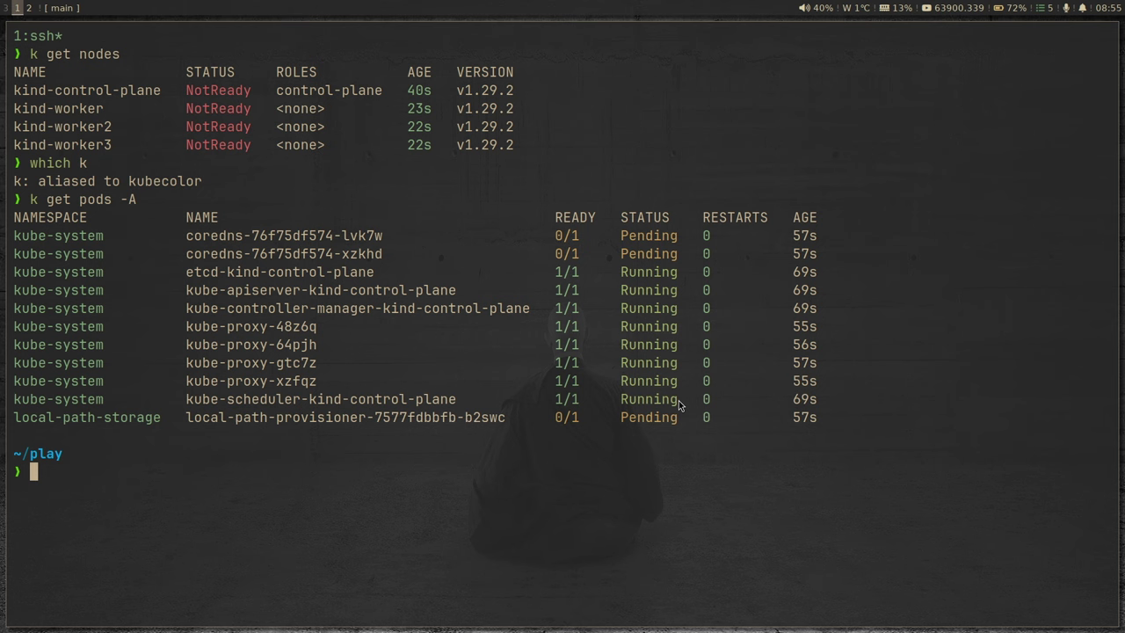
Return to the guide in the browser and read the Install the Cilium CLI section, including its version warning
{"action": "key", "text": "super+2"}
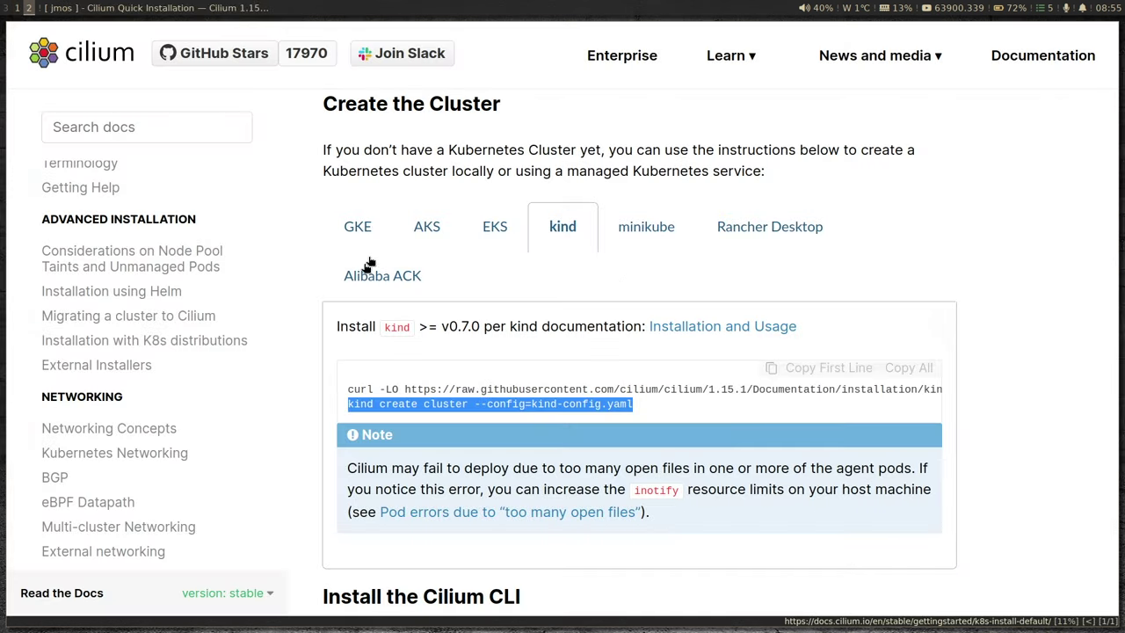
{"action": "scroll", "coordinate": [293, 261], "scroll_direction": "down", "scroll_amount": 4}
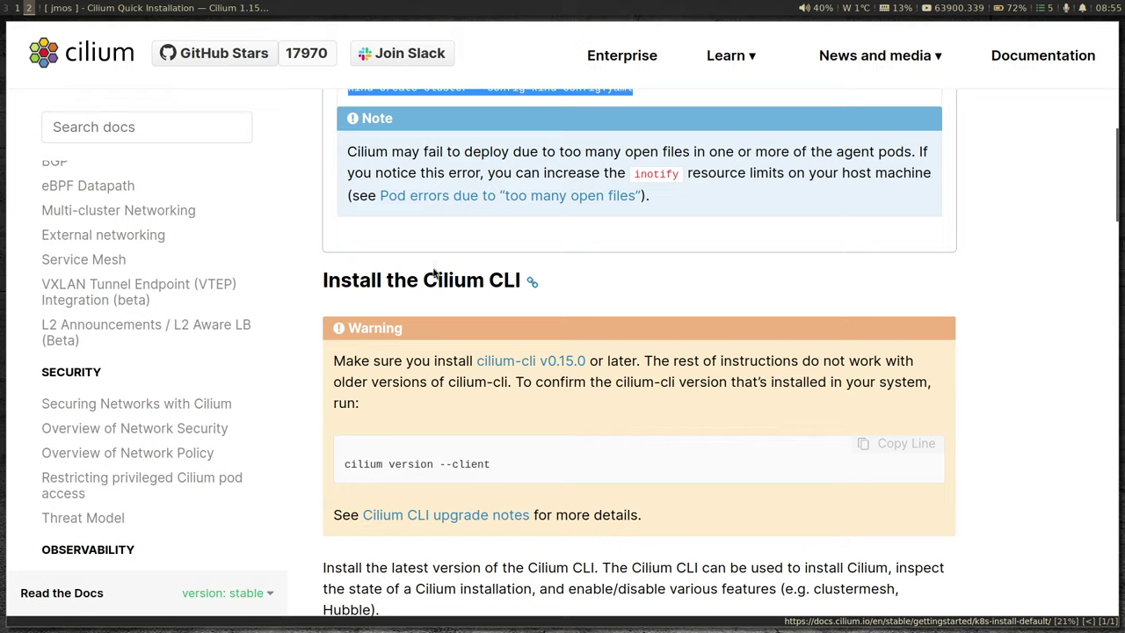
{"action": "scroll", "coordinate": [322, 296], "scroll_direction": "down", "scroll_amount": 2}
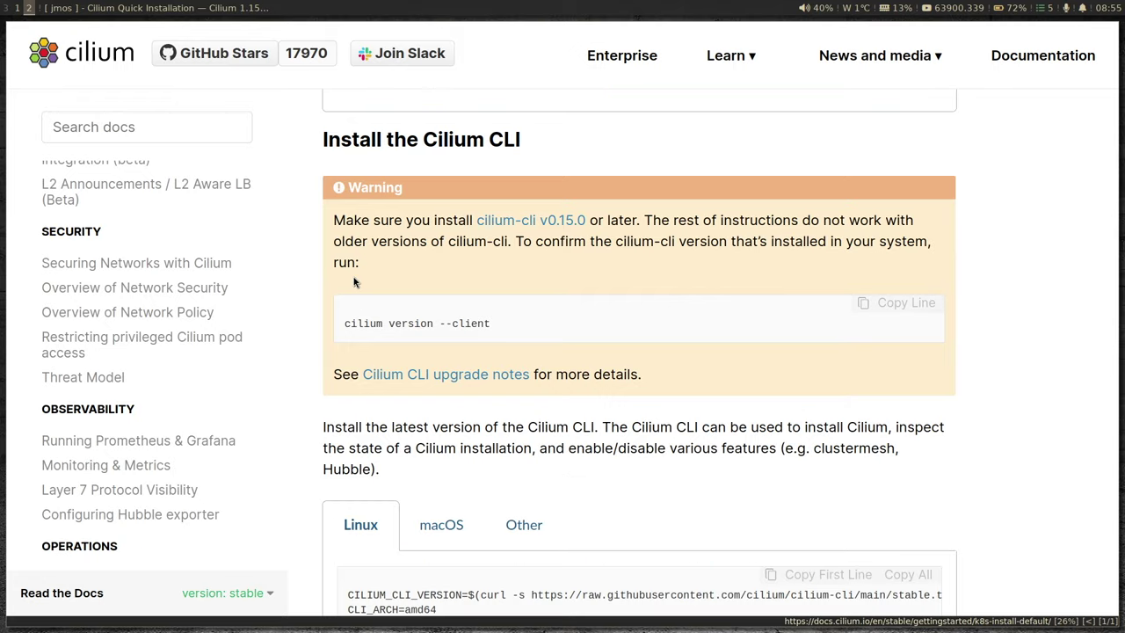
{"action": "left_click_drag", "start_coordinate": [354, 220], "coordinate": [542, 224]}
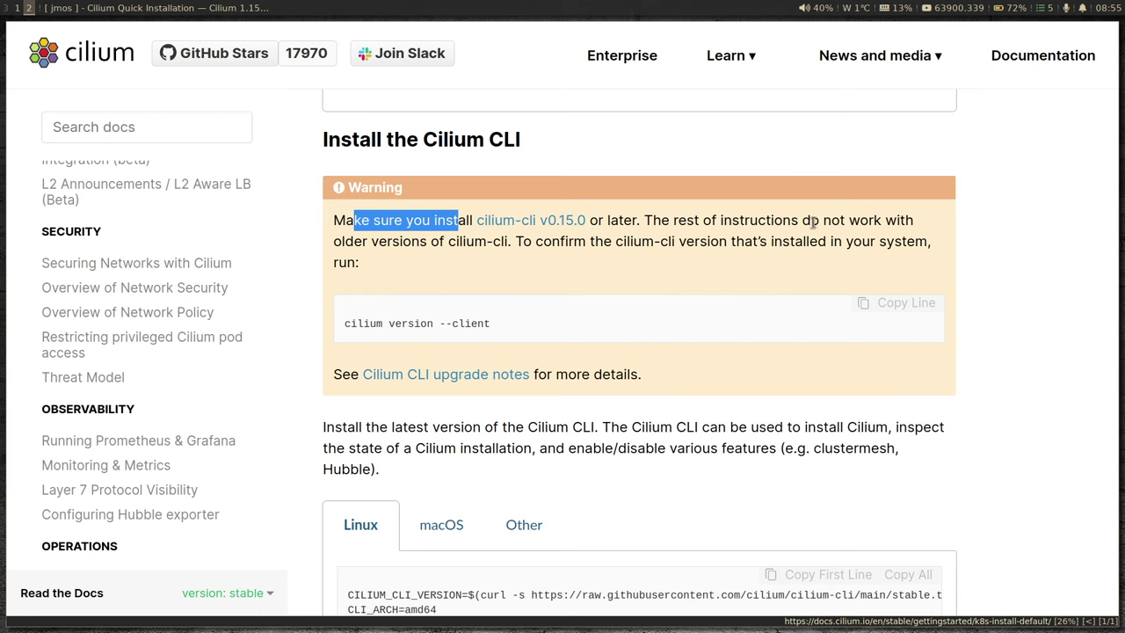
{"action": "left_click_drag", "start_coordinate": [813, 222], "coordinate": [333, 220]}
{"action": "left_click_drag", "start_coordinate": [429, 242], "coordinate": [512, 243]}
{"action": "scroll", "coordinate": [484, 299], "scroll_direction": "down", "scroll_amount": 2}
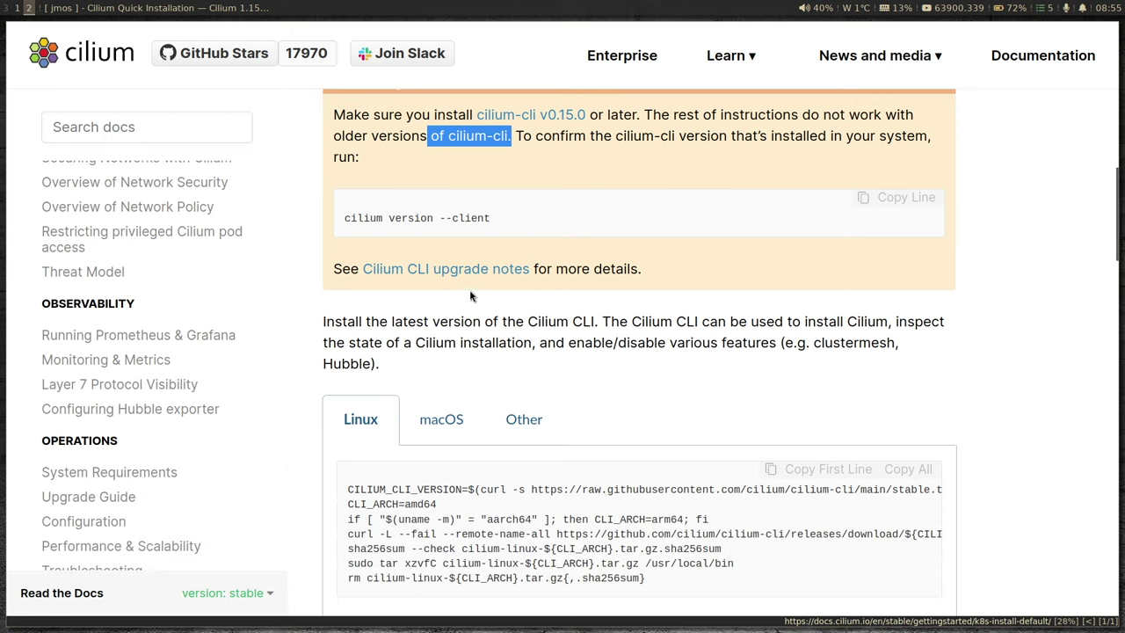
{"action": "scroll", "coordinate": [448, 301], "scroll_direction": "down", "scroll_amount": 2}
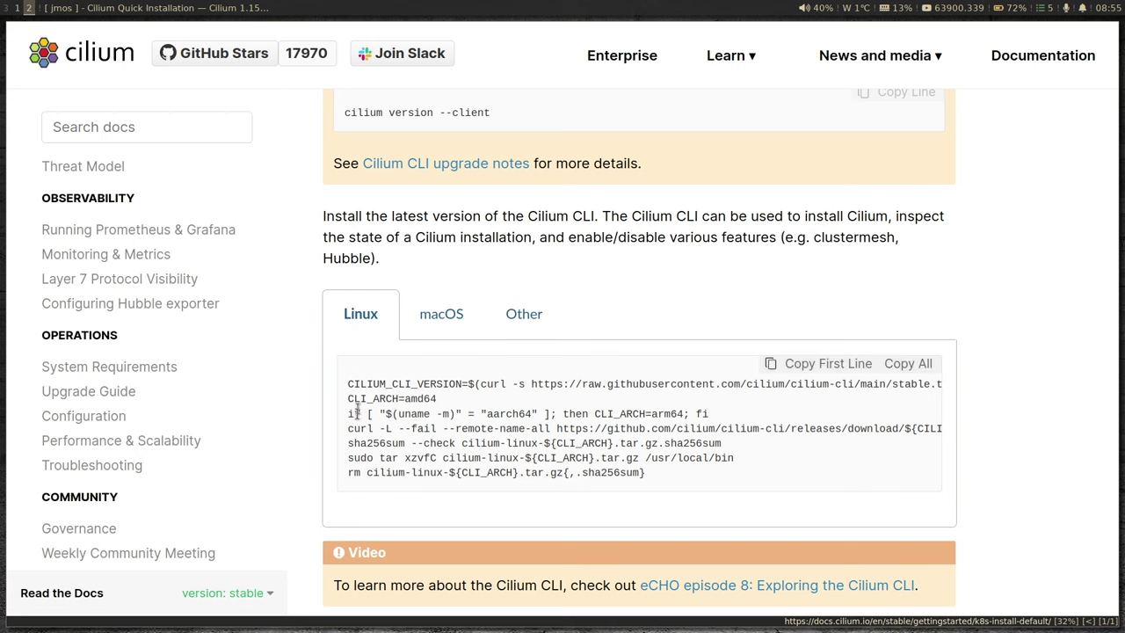
View the macOS install commands for the Cilium CLI and return to the Linux ones
{"action": "left_click", "coordinate": [439, 316]}
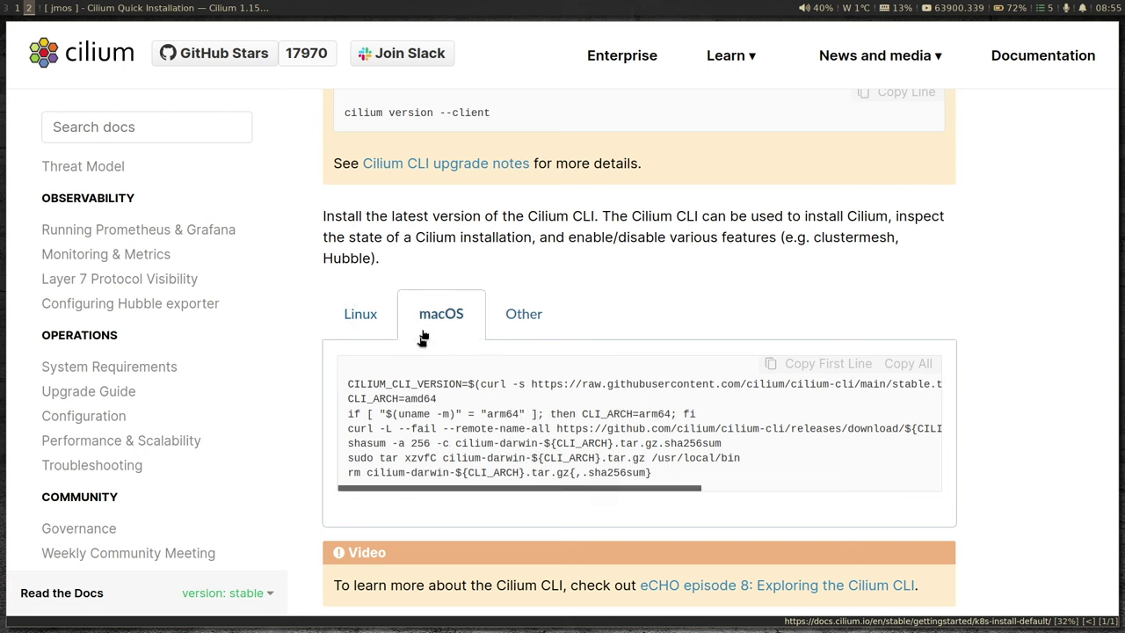
{"action": "left_click_drag", "start_coordinate": [349, 387], "coordinate": [430, 383]}
{"action": "left_click", "coordinate": [457, 384]}
{"action": "left_click", "coordinate": [394, 308]}
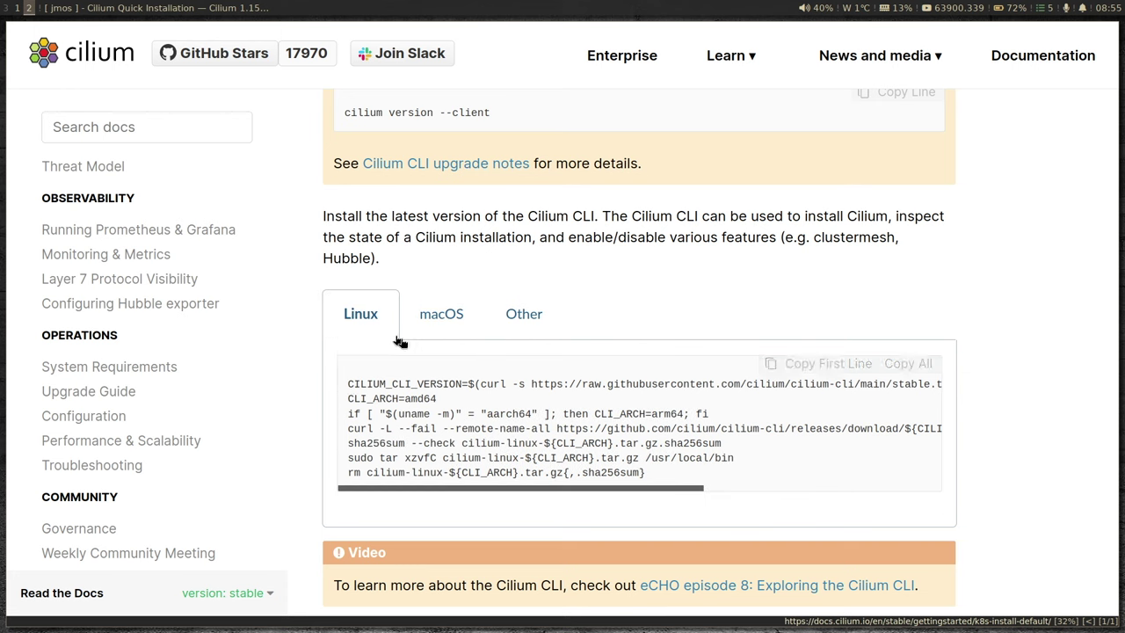
{"action": "left_click_drag", "start_coordinate": [481, 385], "coordinate": [349, 385]}
{"action": "left_click_drag", "start_coordinate": [528, 384], "coordinate": [768, 383]}
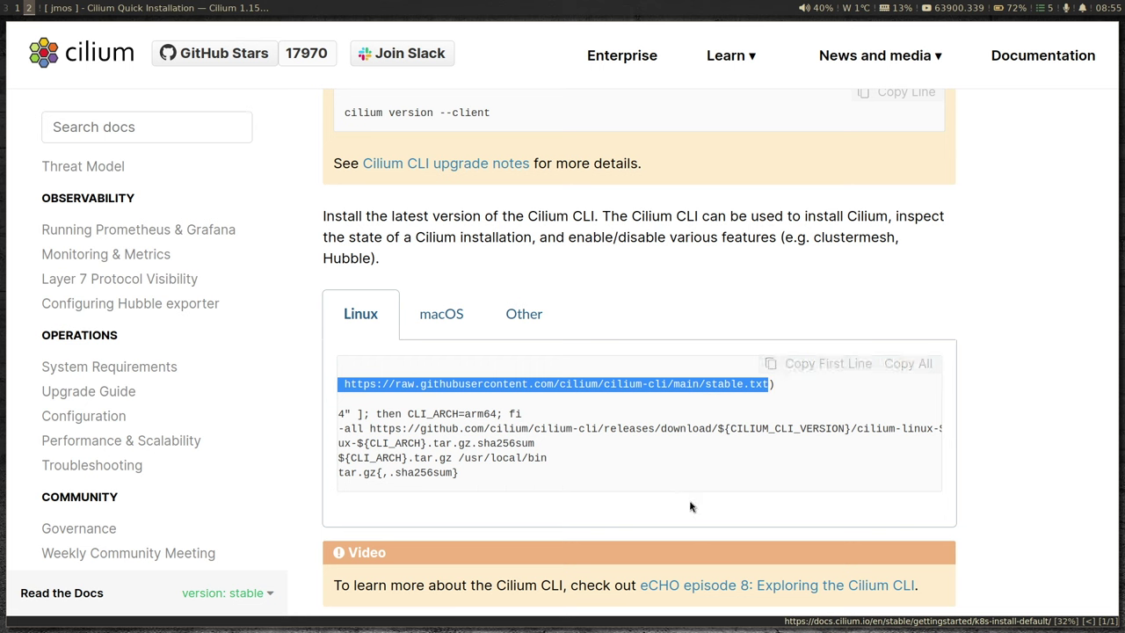
{"action": "key", "text": "super+1"}
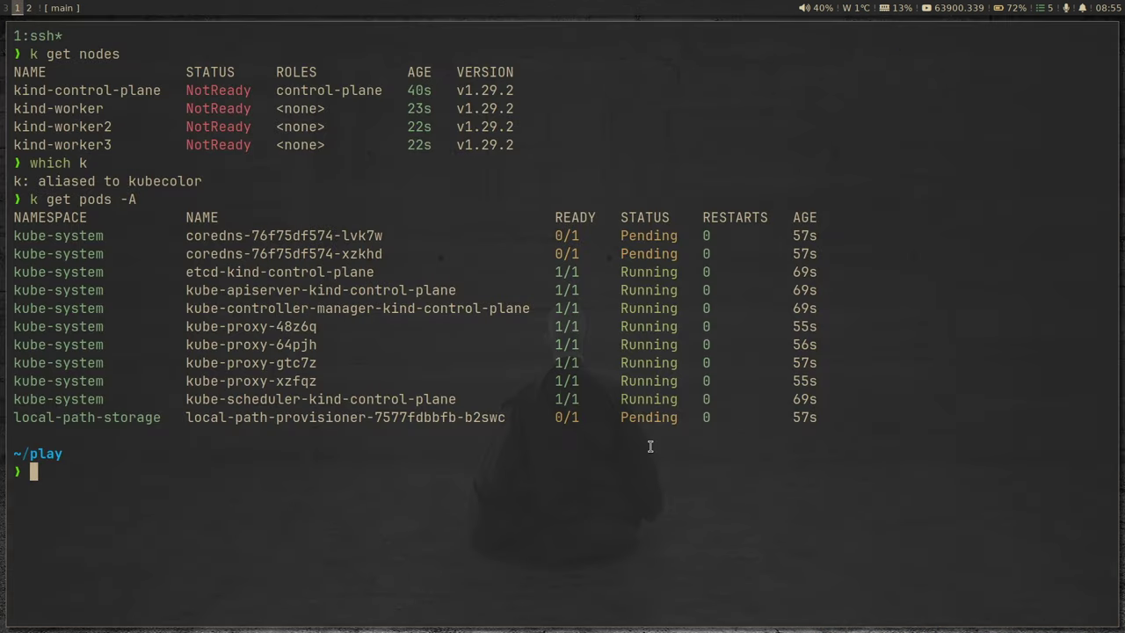
{"action": "type", "text": "curl -s https://raw.githubusercontent.com/cilium/cilium-cli/main/stable.txt"}
{"action": "key", "text": "Return"}
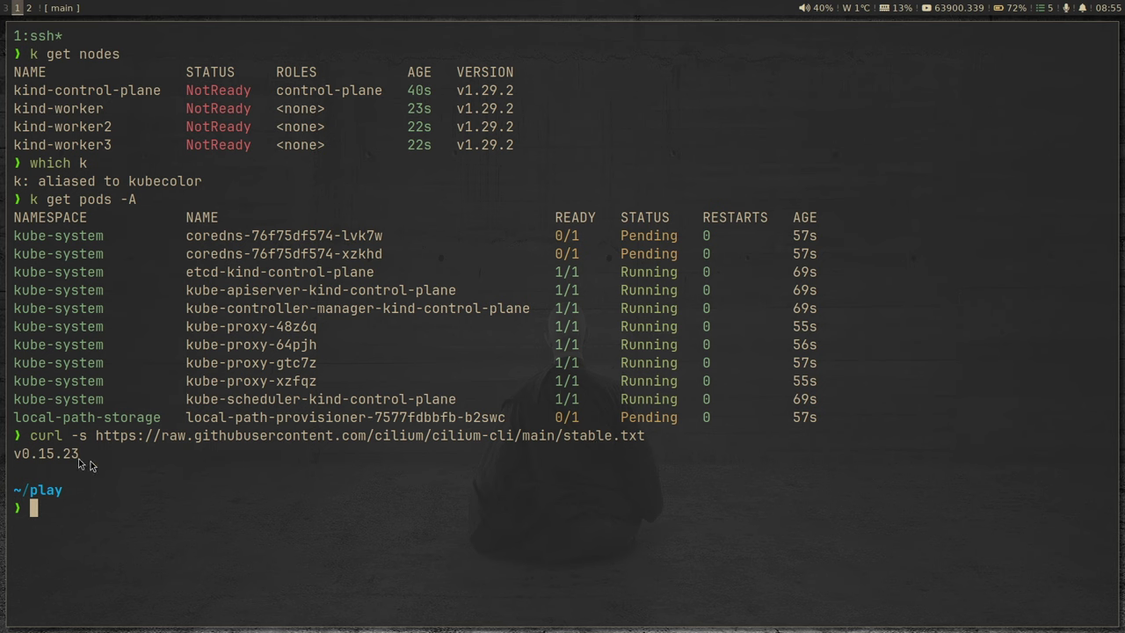
Copy all the Linux install commands for the Cilium CLI from the guide and run them in the terminal, entering the sudo password
{"action": "key", "text": "super+2"}
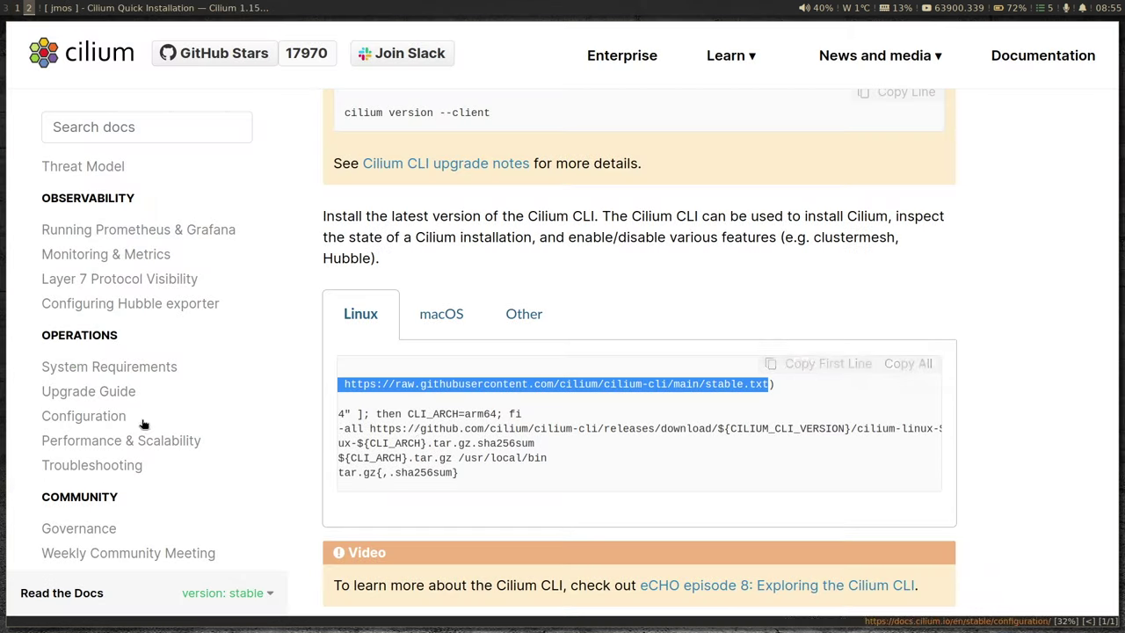
{"action": "left_click", "coordinate": [425, 407]}
{"action": "left_click_drag", "start_coordinate": [426, 390], "coordinate": [643, 474]}
{"action": "left_click", "coordinate": [330, 391]}
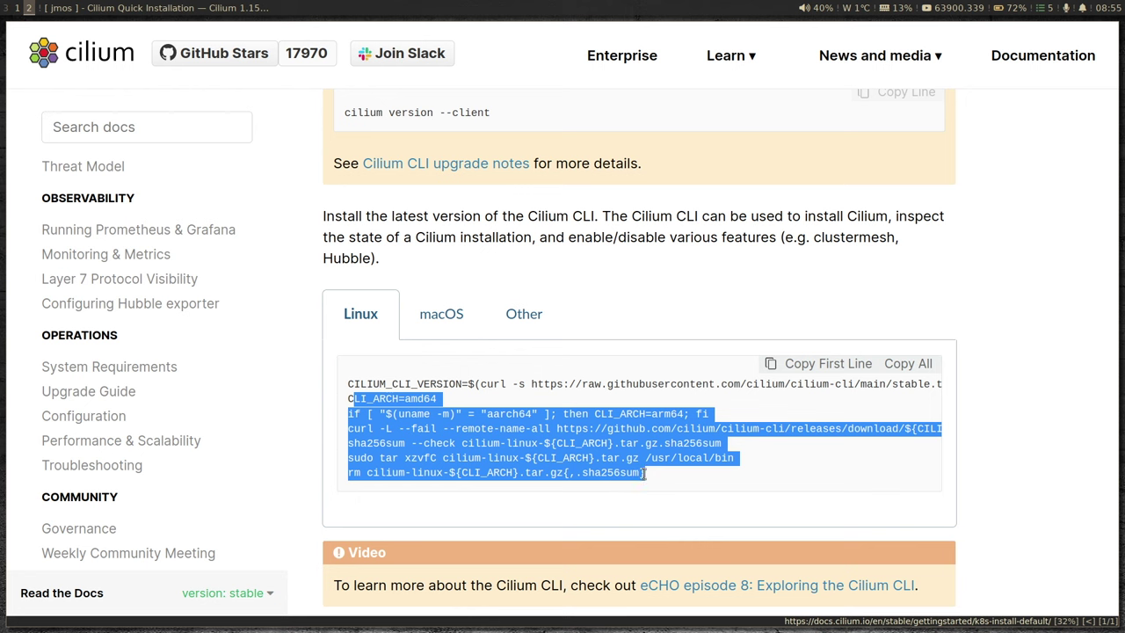
{"action": "left_click", "coordinate": [816, 377]}
{"action": "left_click", "coordinate": [911, 364]}
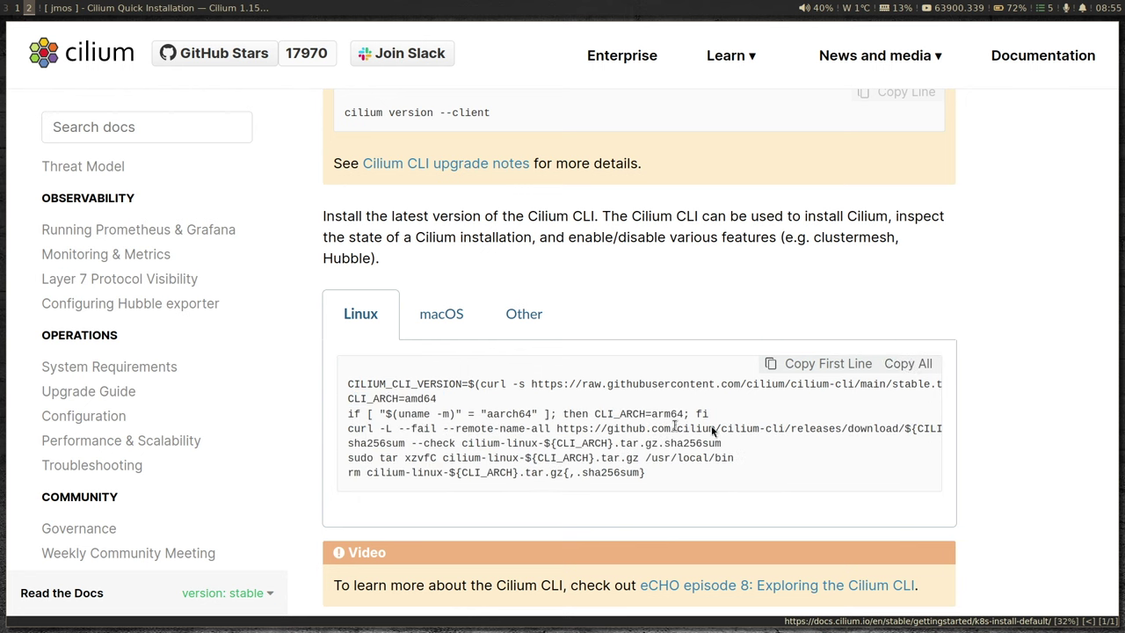
{"action": "key", "text": "super+1"}
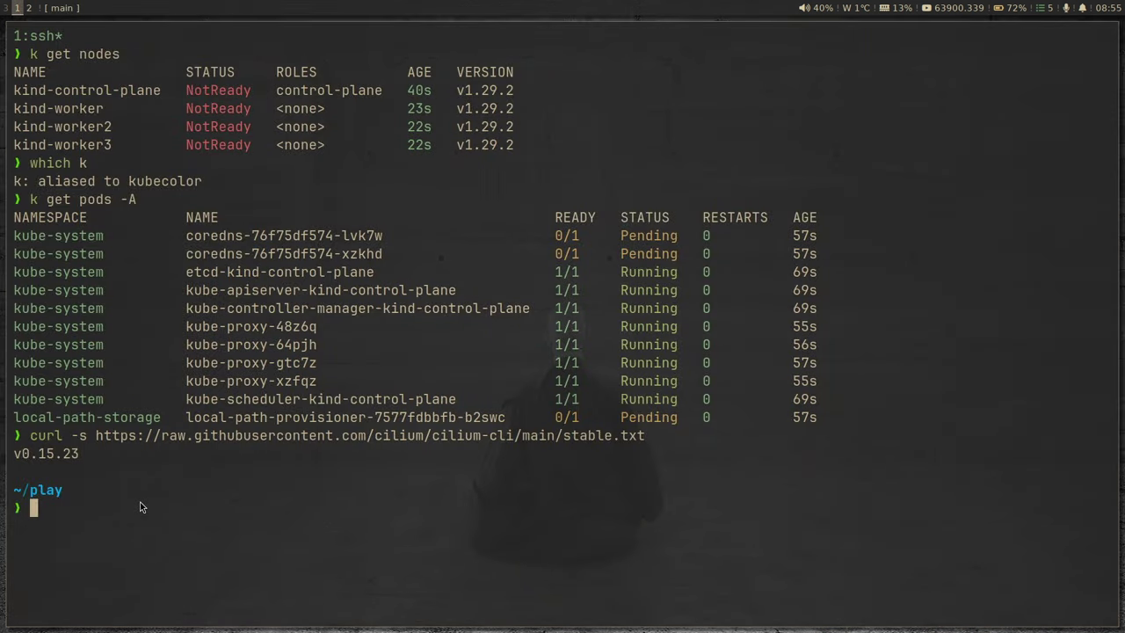
{"action": "type", "text": "CILIUM_CLI_VERSION=$(curl -s https://raw.githubusercontent.com/cilium/cilium-cli/main/stable.txt) CLI_ARCH=amd64 if [ \"$(uname -m)\" = \"aarch64\" ]; then CLI_ARCH=arm64; fi curl -L --fail --remote-name-all https://github.com/cilium/cilium-cli/releases/download/${CILIUM_CLI_VERSION}/cilium-linux-${CLI_ARCH}.tar.gz{,.sha256sum} sha256sum --check cilium-linux-${CLI_ARCH}.tar.gz.sha256sum sudo tar xzvfC cilium-linux-${CLI_ARCH}.tar.gz /usr/local/bin rm cilium-linux-${CLI_ARCH}.tar.gz{,.sha256sum}"}
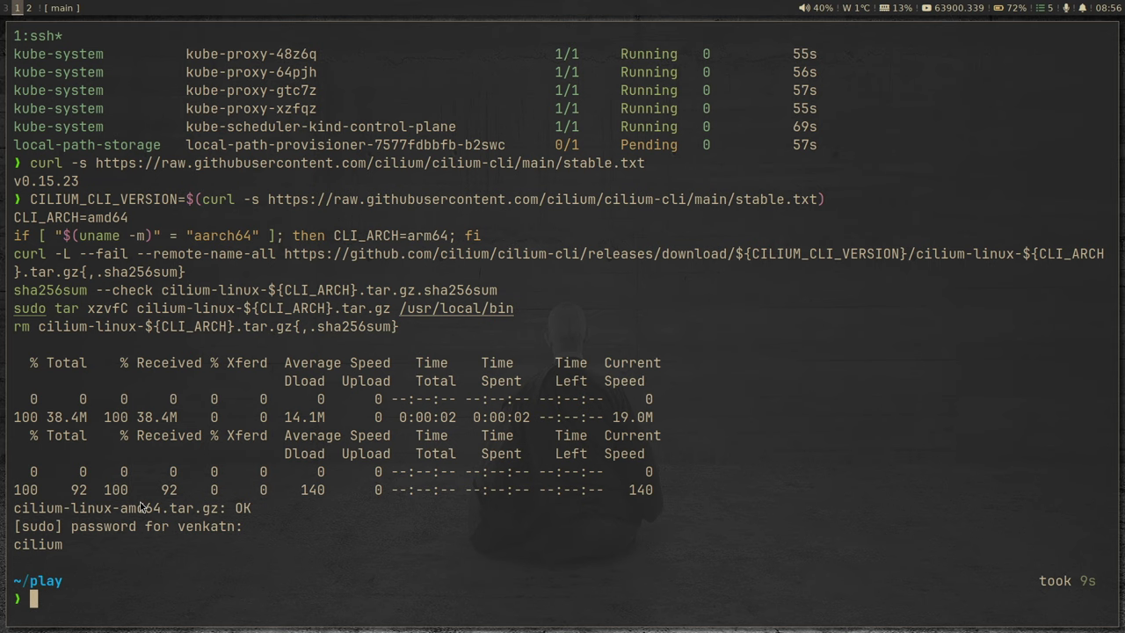
Run which cilium in the terminal to locate the installed Cilium CLI binary
{"action": "type", "text": "which cilium"}
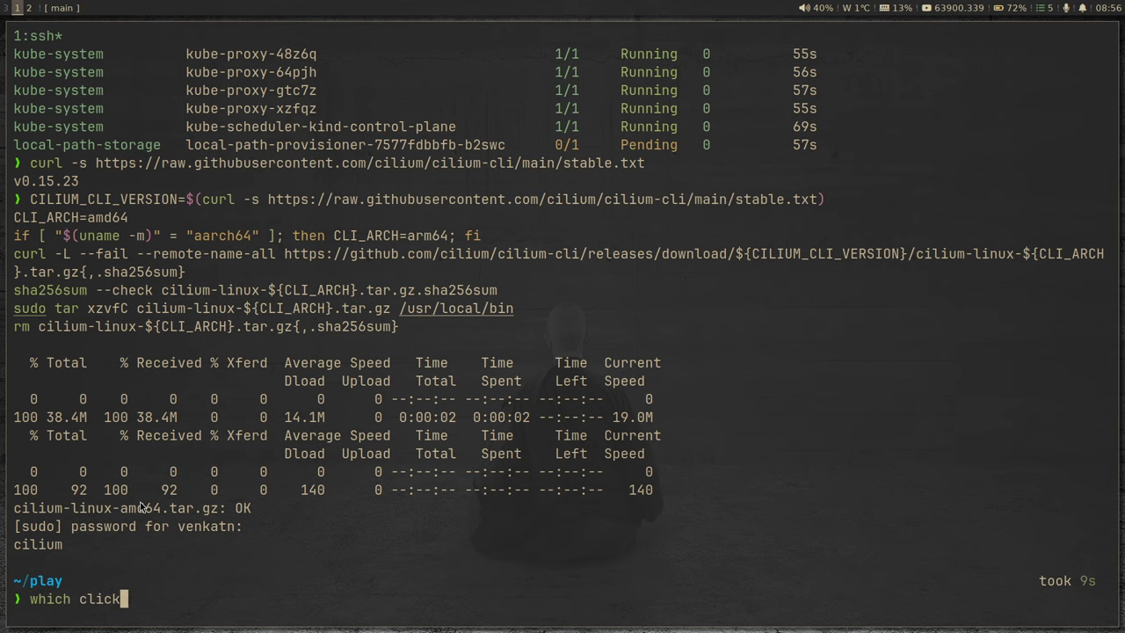
{"action": "key", "text": "BackSpace"}
{"action": "key", "text": "BackSpace"}
{"action": "key", "text": "BackSpace"}
{"action": "key", "text": "BackSpace"}
{"action": "key", "text": "BackSpace"}
{"action": "type", "text": "ilium"}
{"action": "key", "text": "Return"}
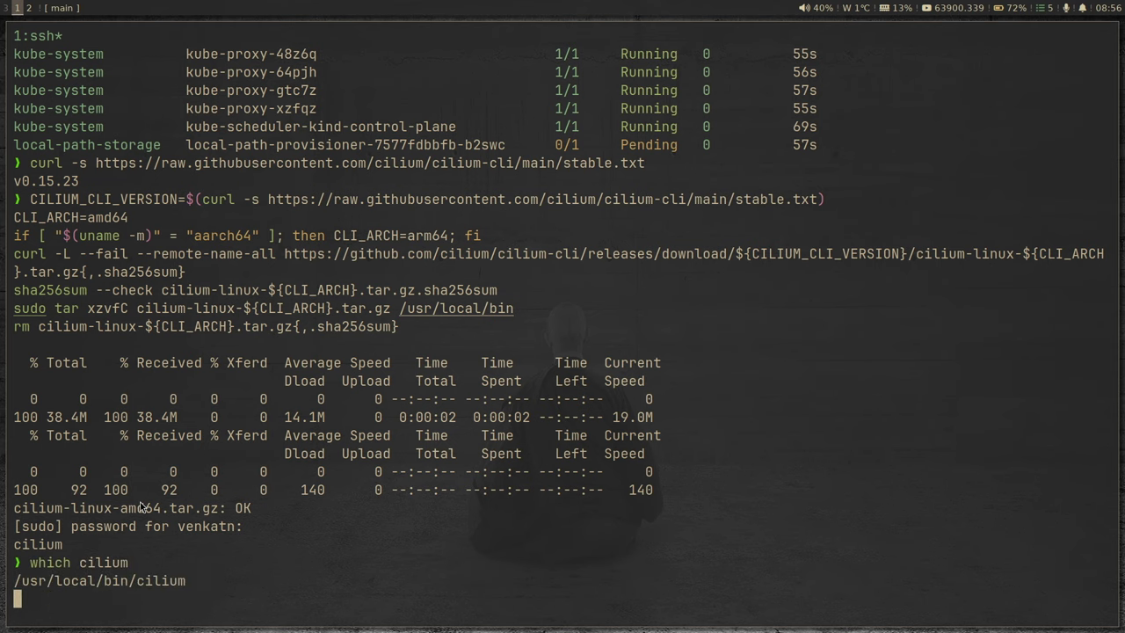
Run cilium version --client in the terminal to check the installed Cilium CLI version
{"action": "key", "text": "super+2"}
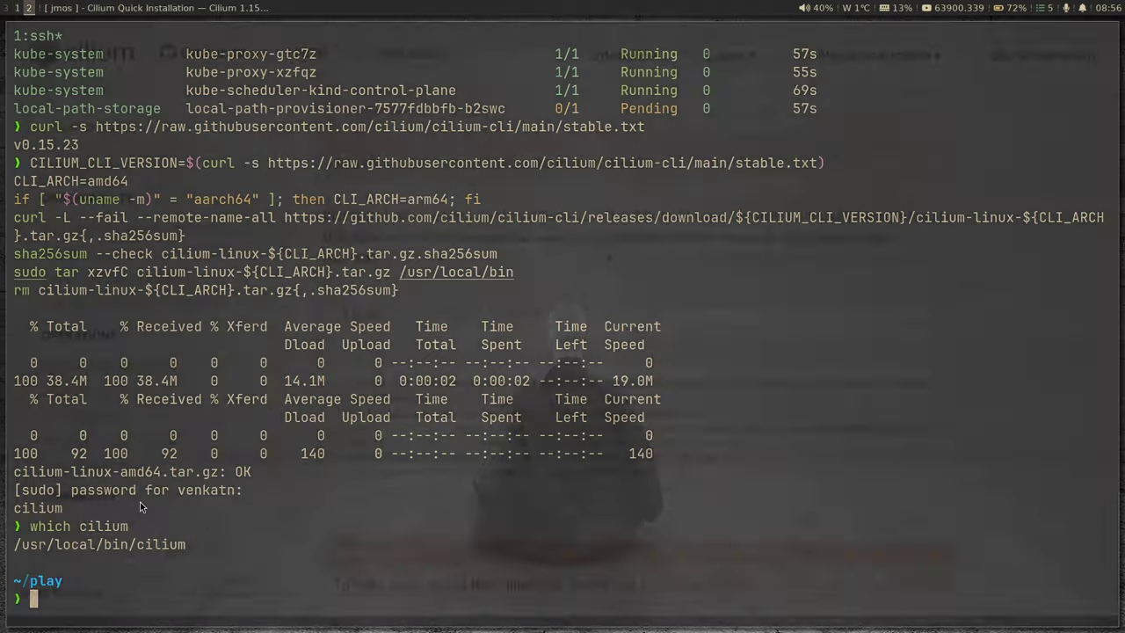
{"action": "key", "text": "super+1"}
{"action": "type", "text": "cilium version"}
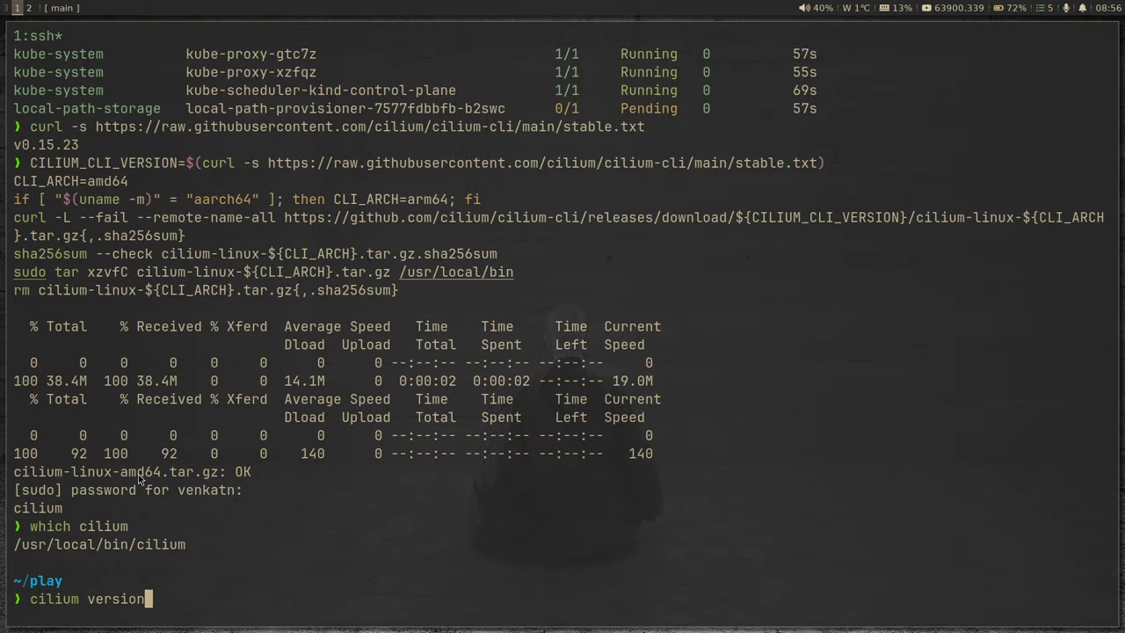
{"action": "type", "text": " --client"}
{"action": "key", "text": "Return"}
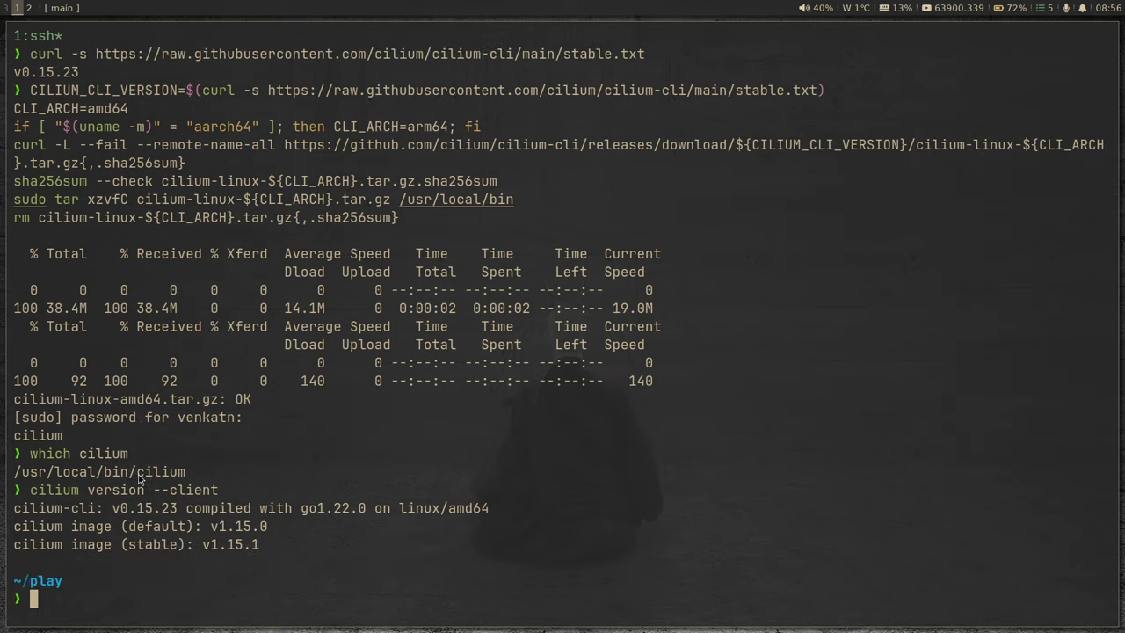
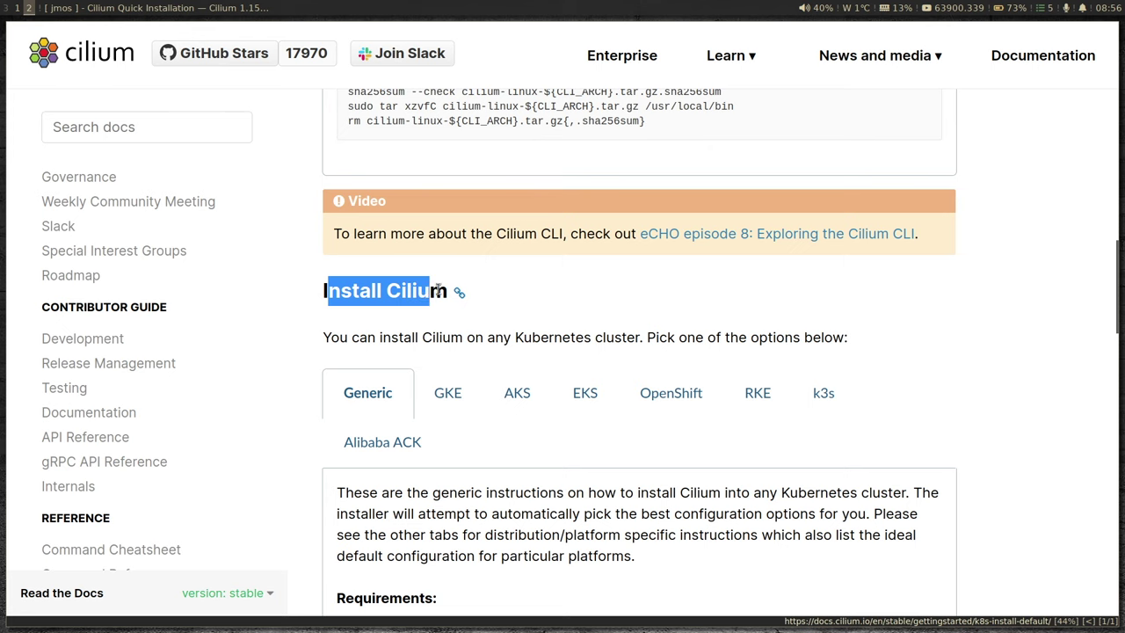
Read the guide's generic Install Cilium instructions, covering the requirements and the install command with its version option
{"action": "scroll", "coordinate": [474, 347], "scroll_direction": "down", "scroll_amount": 3}
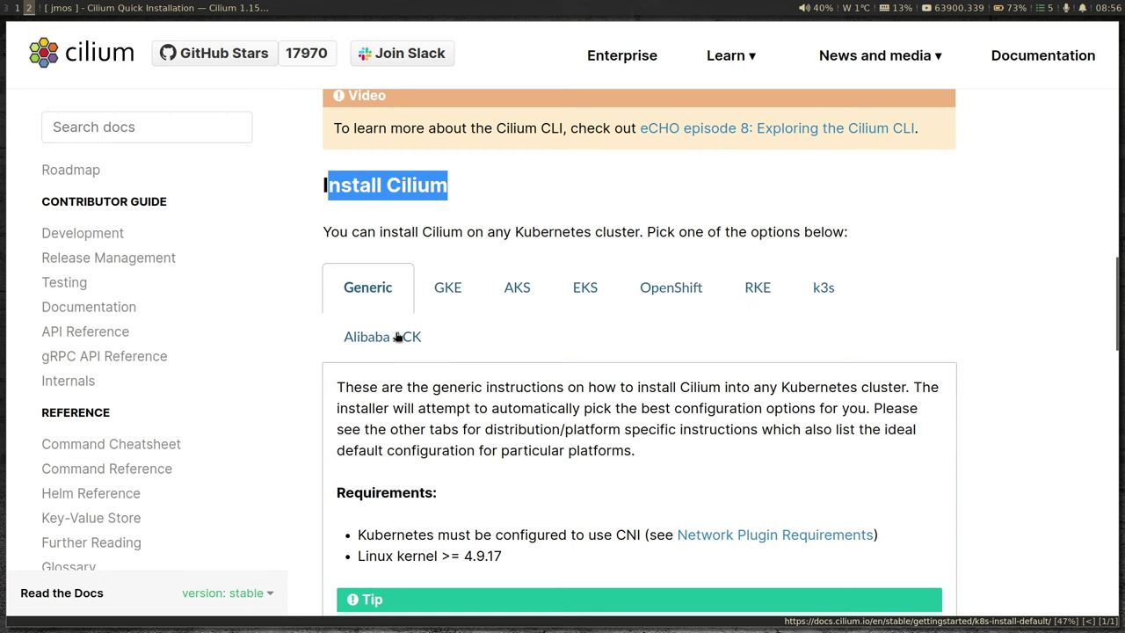
{"action": "scroll", "coordinate": [466, 474], "scroll_direction": "down", "scroll_amount": 1}
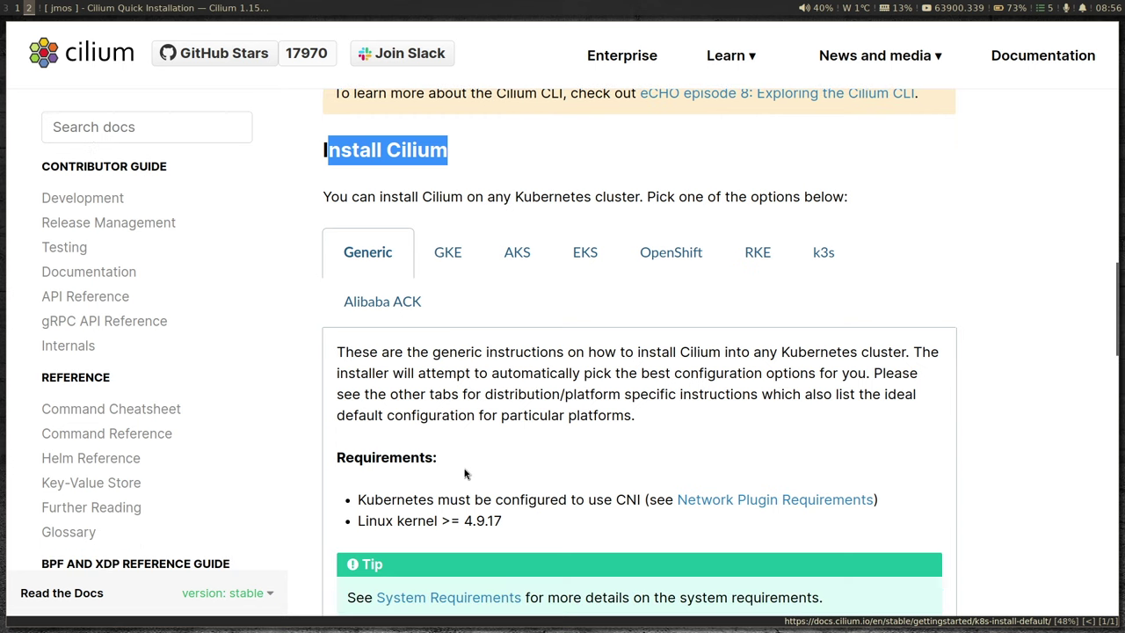
{"action": "scroll", "coordinate": [410, 346], "scroll_direction": "down", "scroll_amount": 4}
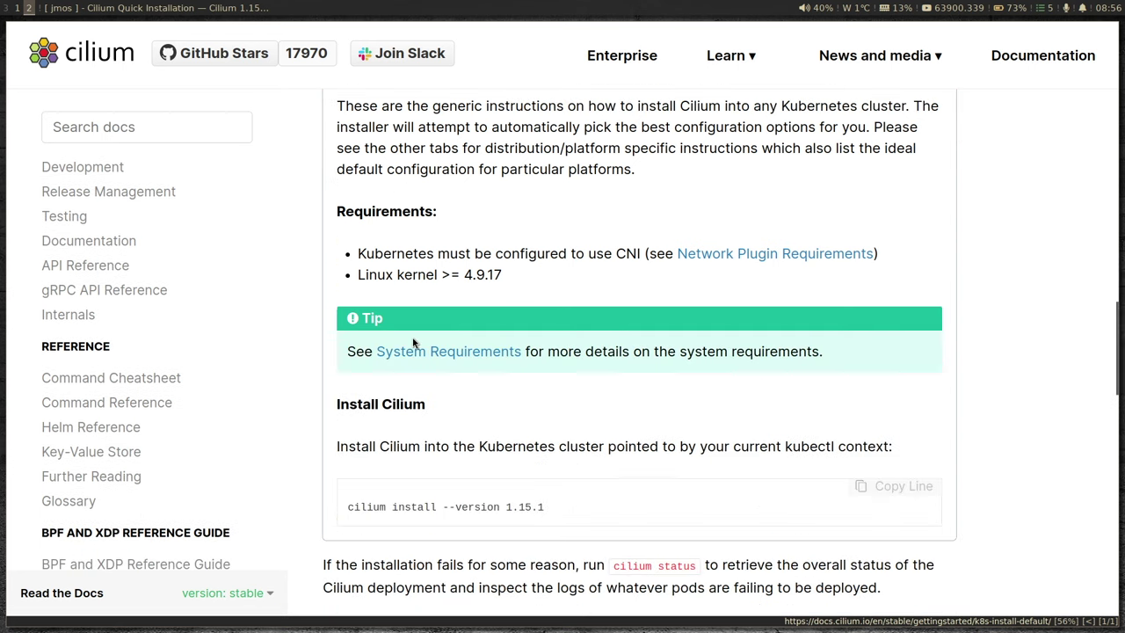
{"action": "scroll", "coordinate": [409, 346], "scroll_direction": "down", "scroll_amount": 3}
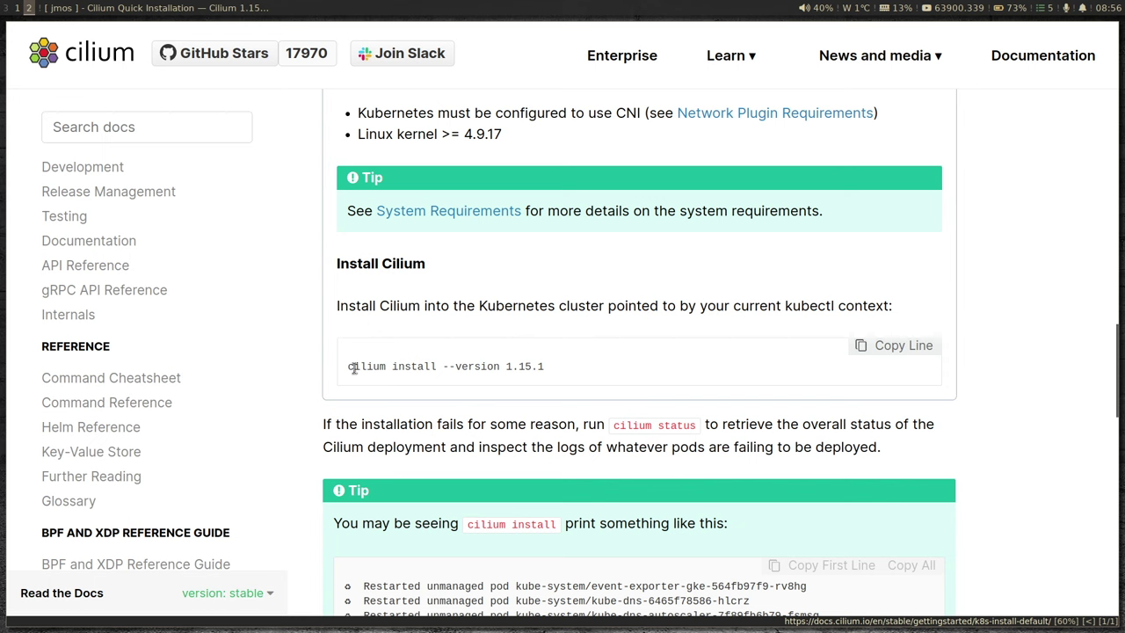
{"action": "left_click_drag", "start_coordinate": [348, 369], "coordinate": [560, 378]}
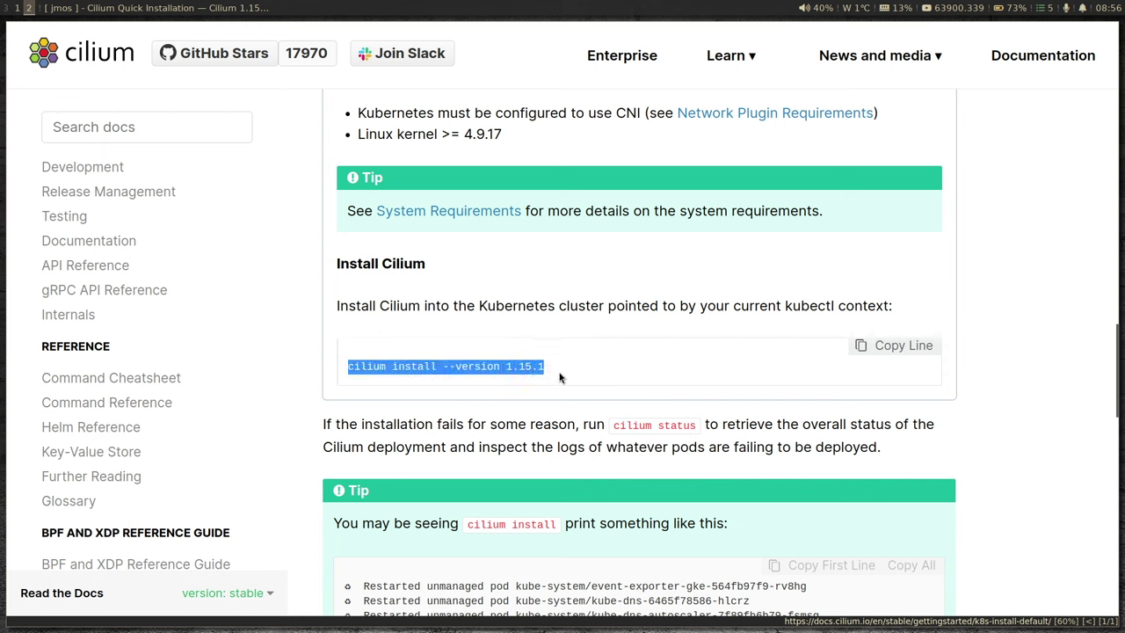
{"action": "left_click", "coordinate": [442, 365]}
{"action": "left_click_drag", "start_coordinate": [442, 366], "coordinate": [546, 373]}
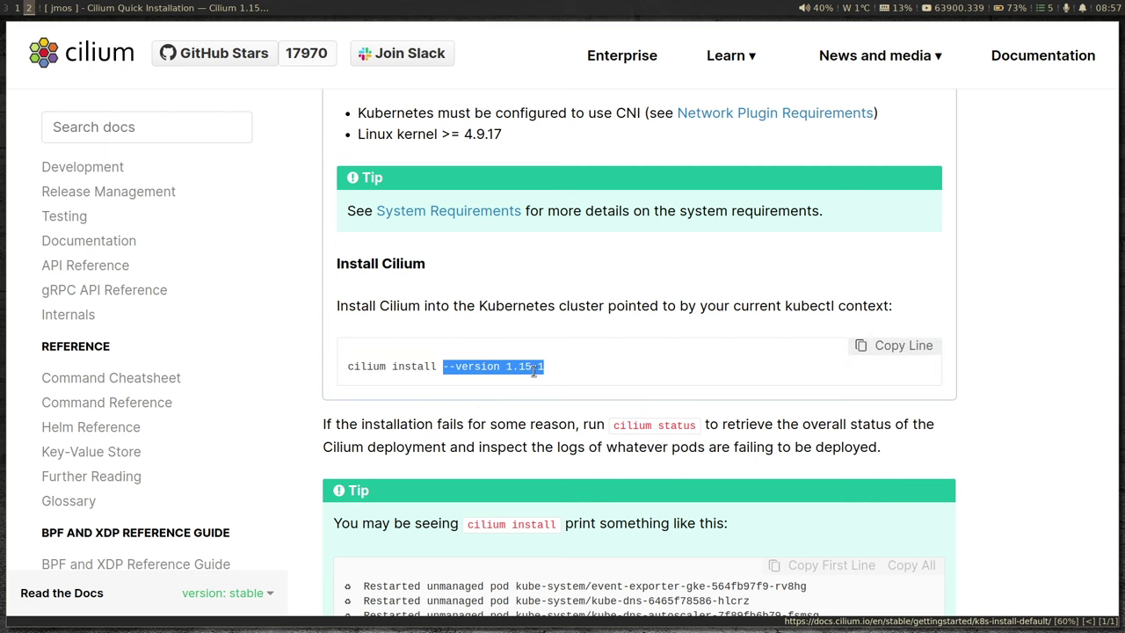
{"action": "left_click", "coordinate": [494, 366]}
Review the guide's Cilium CLI version warning again and copy the cilium install --version 1.15.1 command
{"action": "scroll", "coordinate": [493, 366], "scroll_direction": "up", "scroll_amount": 10}
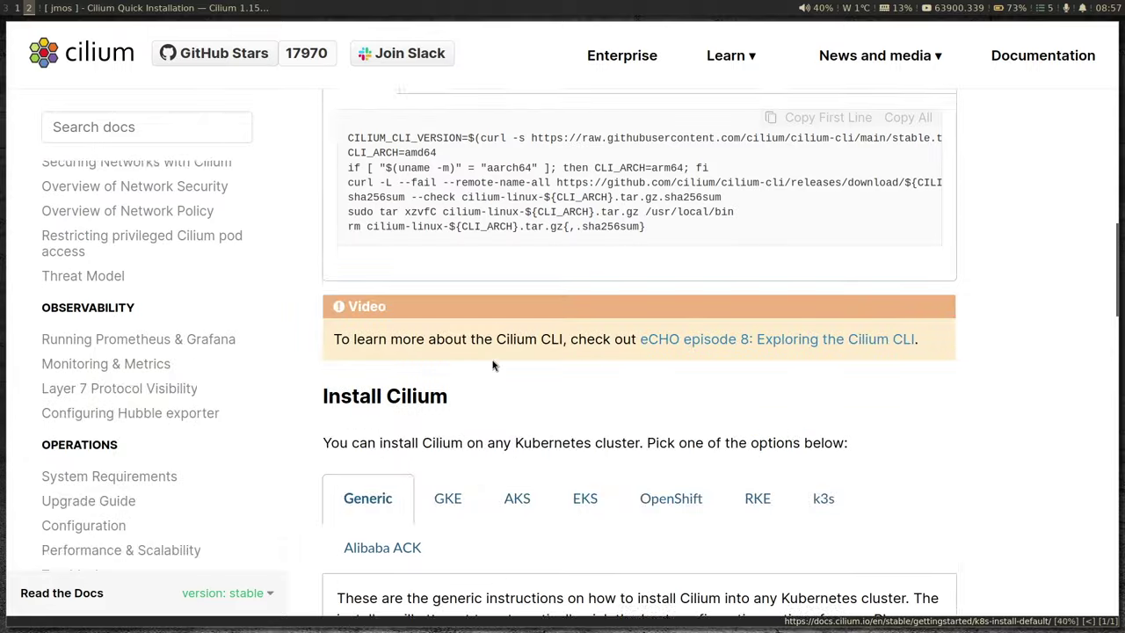
{"action": "scroll", "coordinate": [493, 365], "scroll_direction": "up", "scroll_amount": 12}
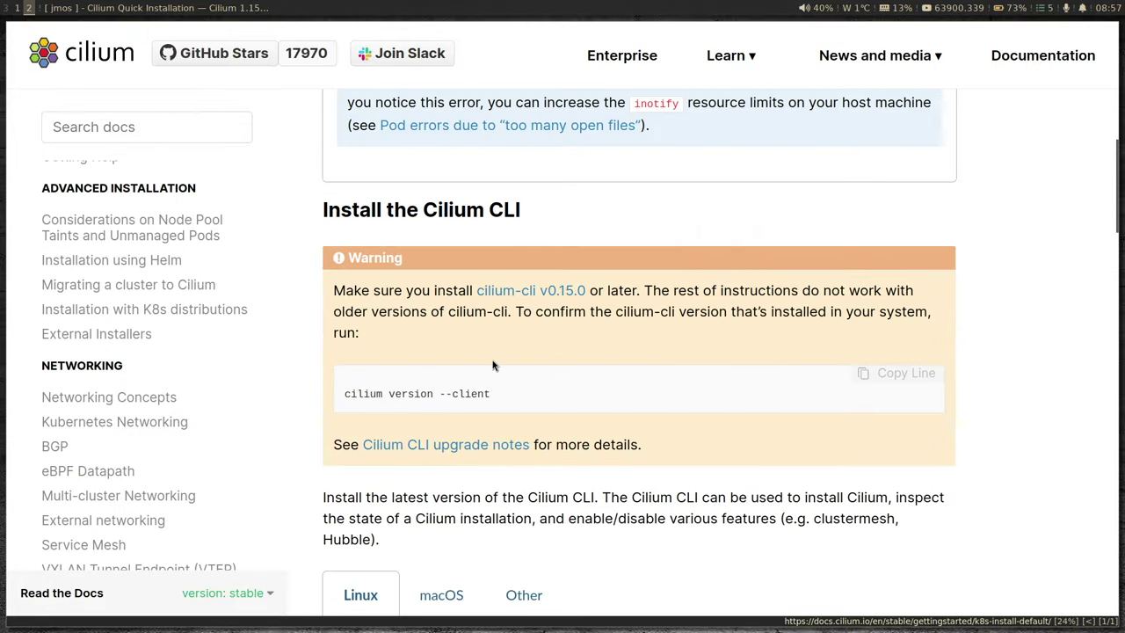
{"action": "scroll", "coordinate": [543, 374], "scroll_direction": "down", "scroll_amount": 10}
{"action": "scroll", "coordinate": [542, 373], "scroll_direction": "down", "scroll_amount": 12}
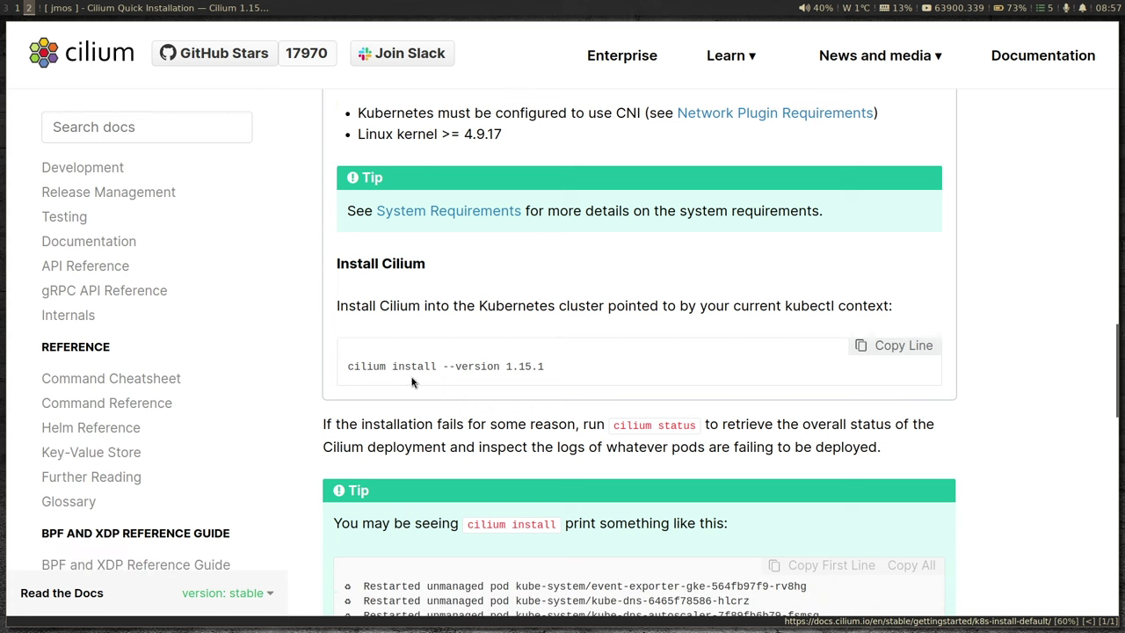
{"action": "left_click_drag", "start_coordinate": [348, 366], "coordinate": [549, 382]}
{"action": "key", "text": "ctrl+c"}
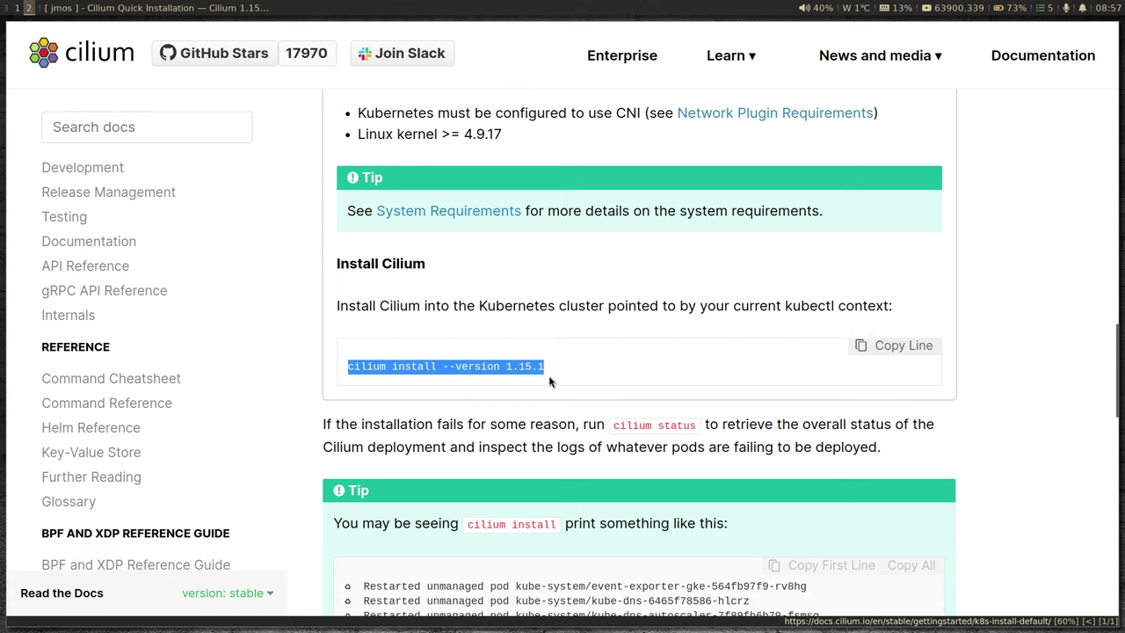
Run cilium help in the terminal and review the available commands, especially install and status
{"action": "key", "text": "super+1"}
{"action": "type", "text": "cilium help"}
{"action": "key", "text": "Return"}
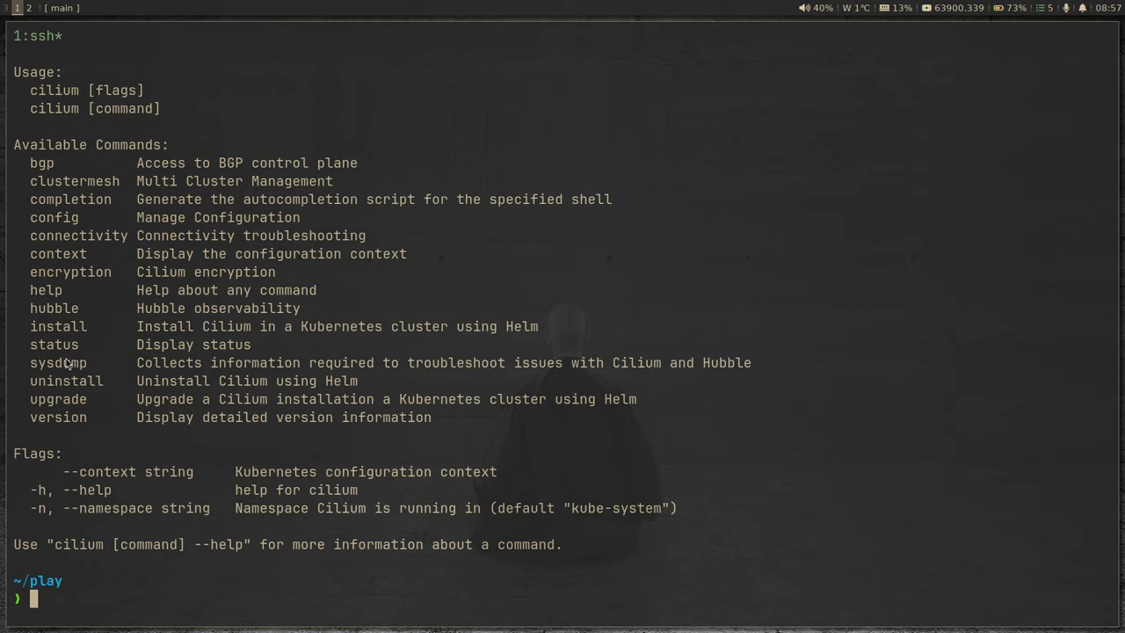
{"action": "left_click_drag", "start_coordinate": [30, 326], "coordinate": [79, 345]}
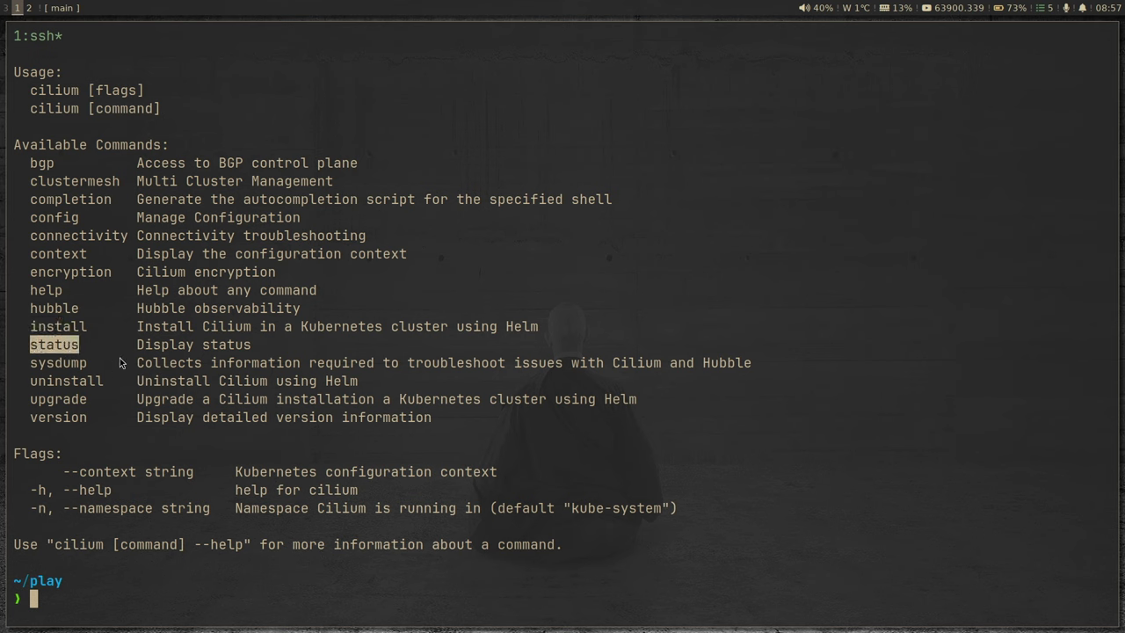
Run cilium install --help and read the usage examples, including the one with the --context option
{"action": "type", "text": "cilium "}
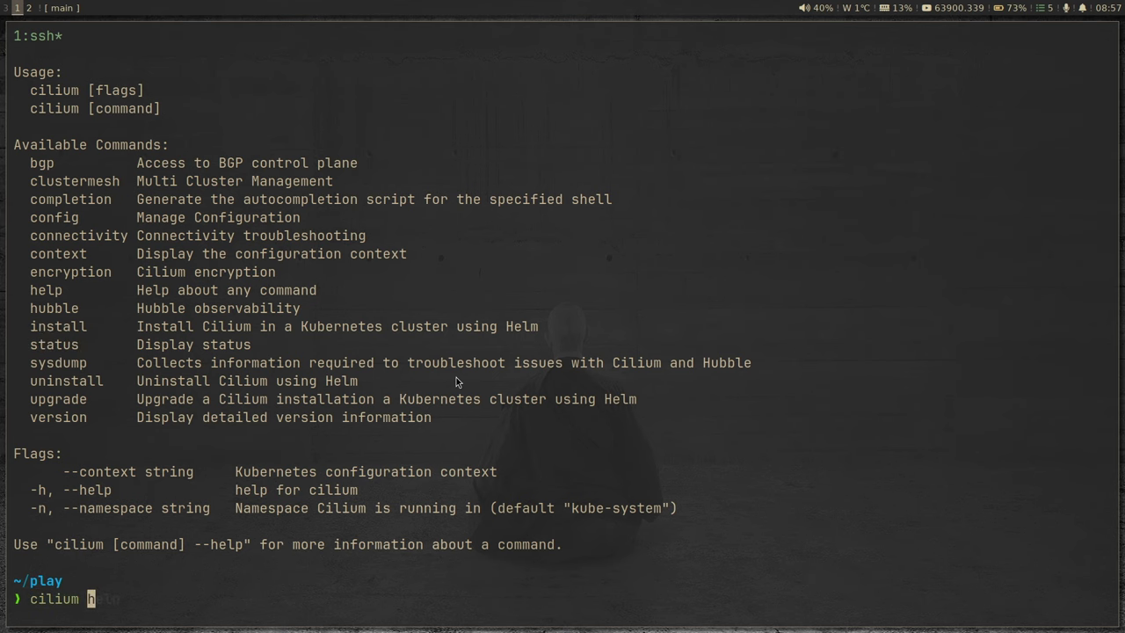
{"action": "type", "text": "install --help"}
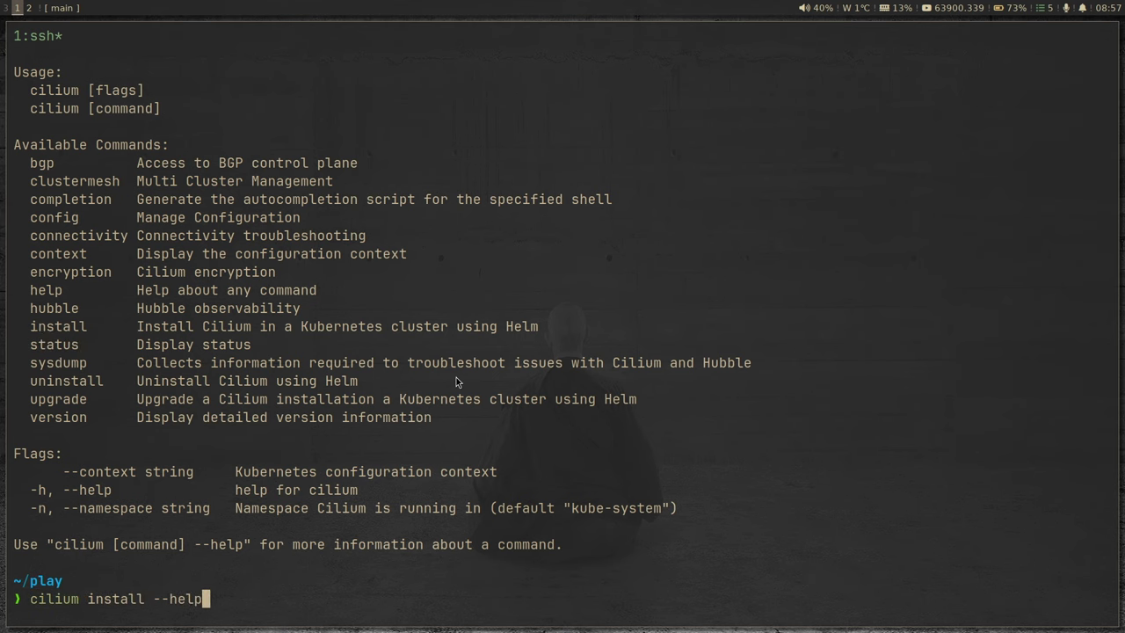
{"action": "key", "text": "ctrl+l"}
{"action": "key", "text": "Return"}
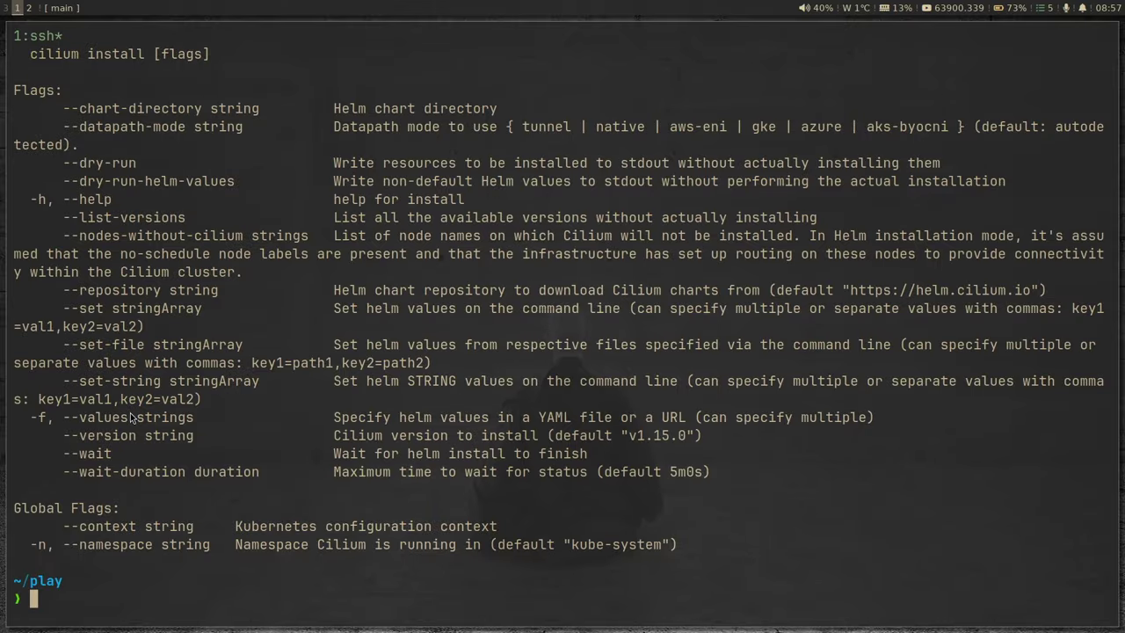
{"action": "scroll", "coordinate": [77, 200], "scroll_direction": "up", "scroll_amount": 2}
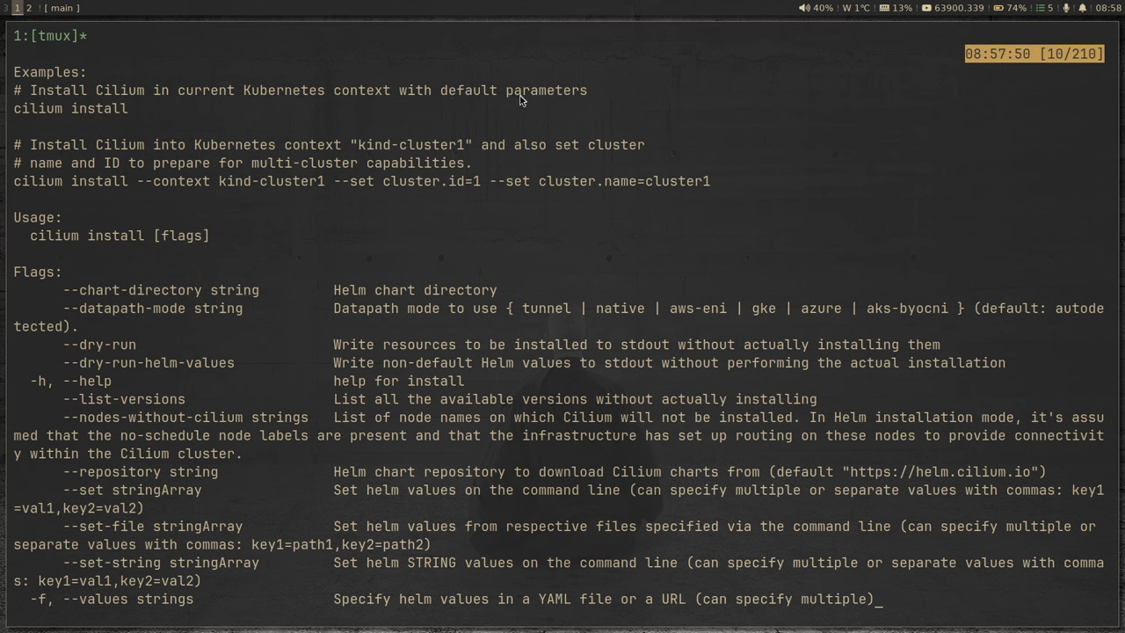
{"action": "scroll", "coordinate": [203, 215], "scroll_direction": "down", "scroll_amount": 2}
{"action": "scroll", "coordinate": [189, 215], "scroll_direction": "up", "scroll_amount": 2}
{"action": "left_click_drag", "start_coordinate": [136, 181], "coordinate": [318, 181]}
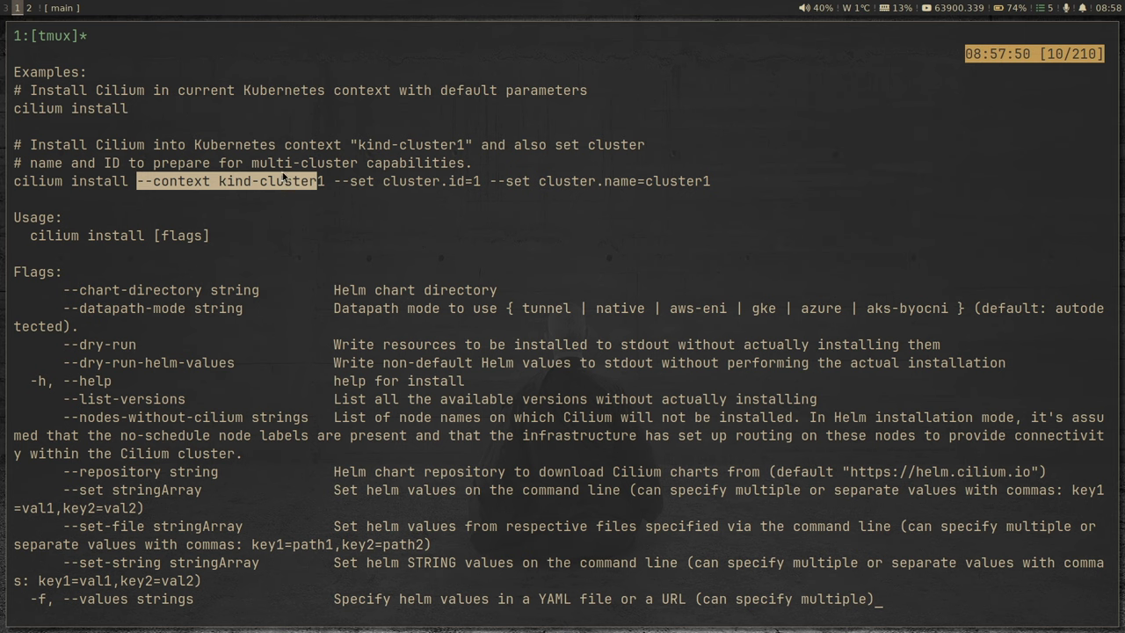
{"action": "key", "text": "Return"}
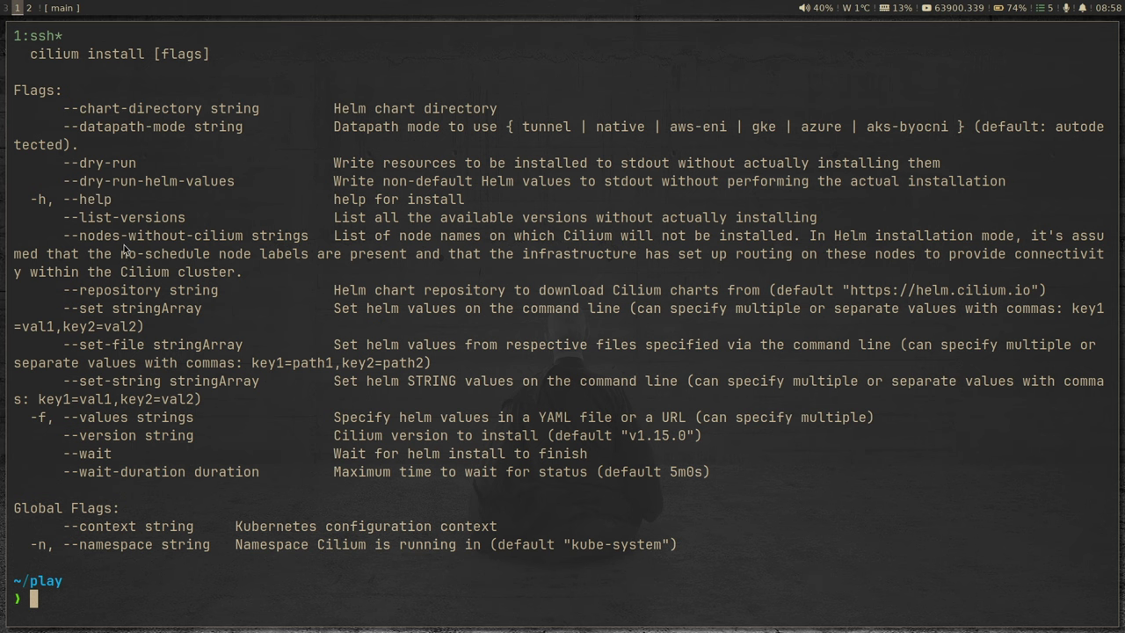
Examine the install flags in the help output, focusing on the --version option and its default
{"action": "scroll", "coordinate": [126, 251], "scroll_direction": "up", "scroll_amount": 4}
{"action": "scroll", "coordinate": [136, 255], "scroll_direction": "down", "scroll_amount": 2}
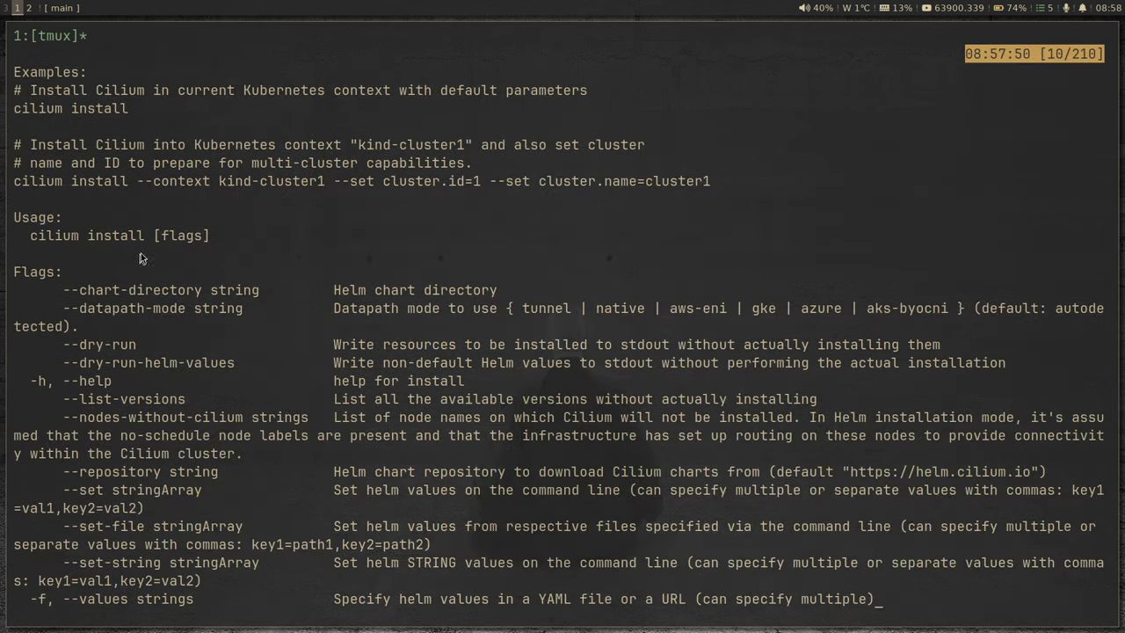
{"action": "scroll", "coordinate": [143, 242], "scroll_direction": "down", "scroll_amount": 2}
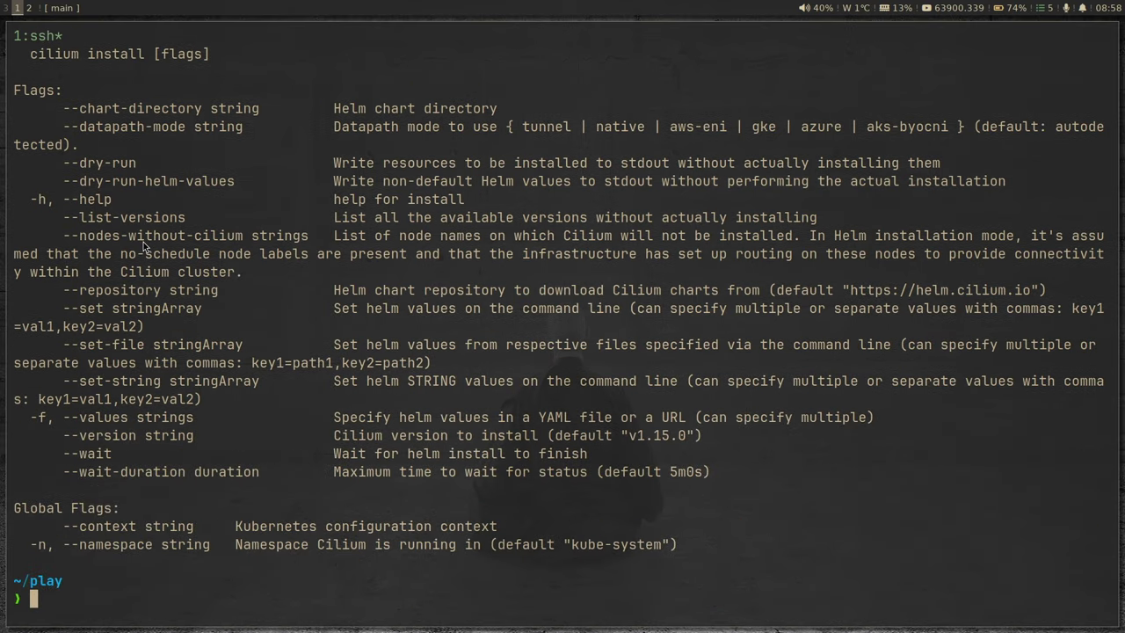
{"action": "left_click_drag", "start_coordinate": [63, 435], "coordinate": [146, 442]}
{"action": "left_click_drag", "start_coordinate": [632, 435], "coordinate": [695, 434]}
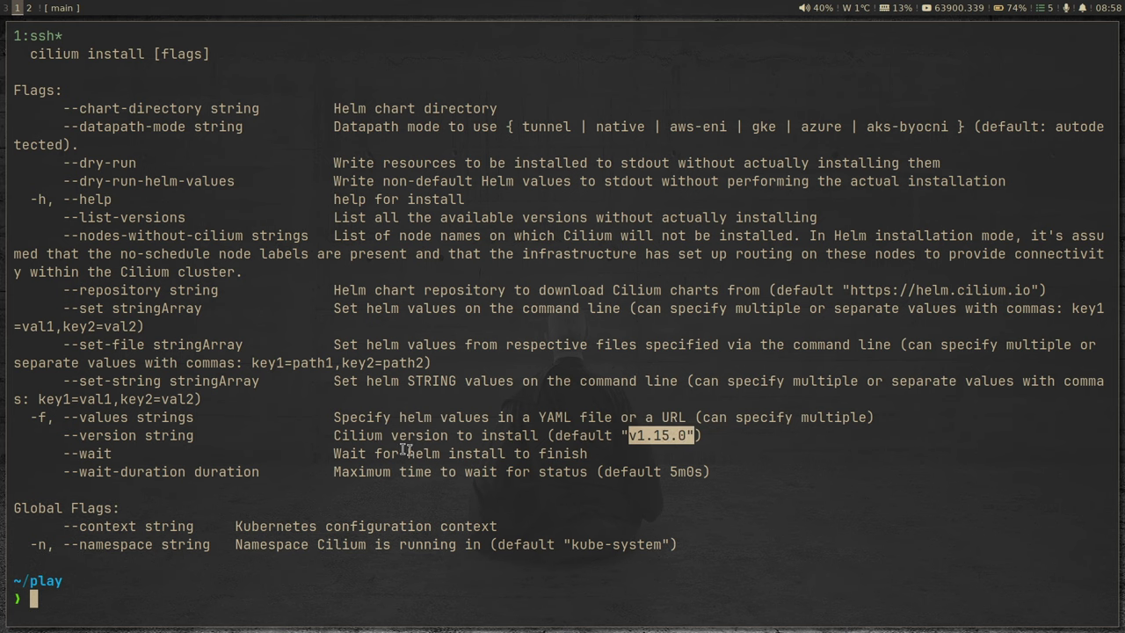
{"action": "left_click", "coordinate": [337, 437]}
{"action": "left_click_drag", "start_coordinate": [337, 437], "coordinate": [552, 426]}
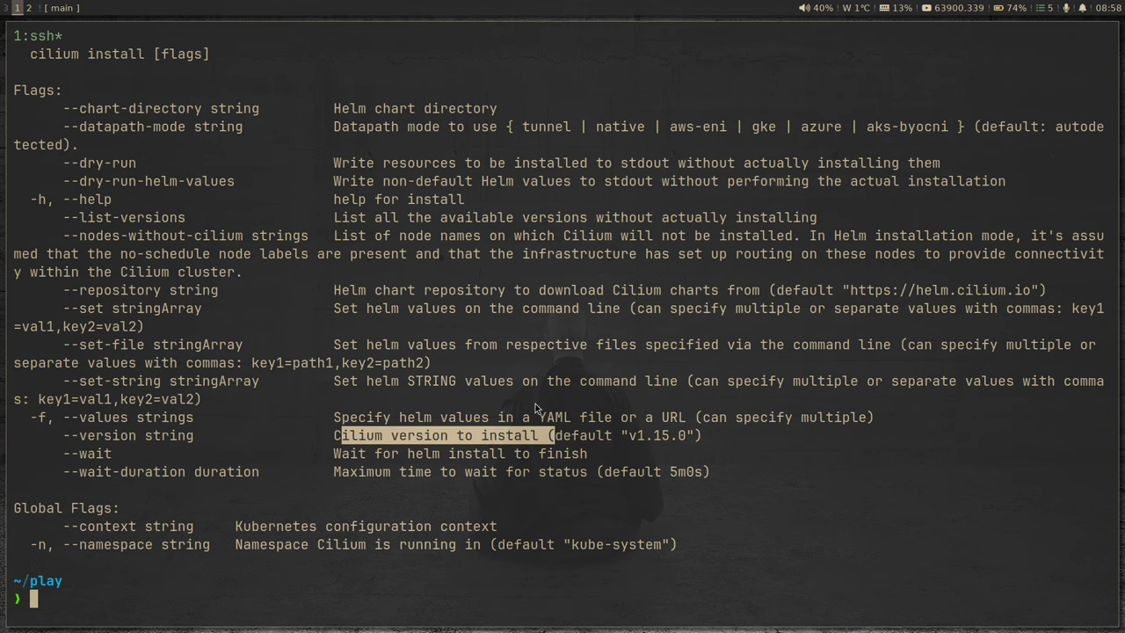
{"action": "key", "text": "ctrl+l"}
{"action": "type", "text": "CILIUM_CLI_VERSION=$(curl -s https://raw.githubusercontent.com/cilium/cilium-cli/main/stable.txt) CLI_ARCH=amd64 if [ \"$(uname -m)\" = \"aarch64\" ]; then CLI_ARCH=arm64; fi curl -L --fail --remote-name-all https://github.com/cilium/cilium-cli/releases/download/${CILIUM_CLI_VERSION}/cilium-linux-${CLI_ARCH}.tar.gz{,.sha256sum} sha256sum --check cilium-linux-${CLI_ARCH}.tar.gz.sha256sum sudo tar xzvfC cilium-linux-${CLI_ARCH}.tar.gz /usr/local/bin rm cilium-linux-${CLI_ARCH}.tar.gz{,.sha256sum}"}
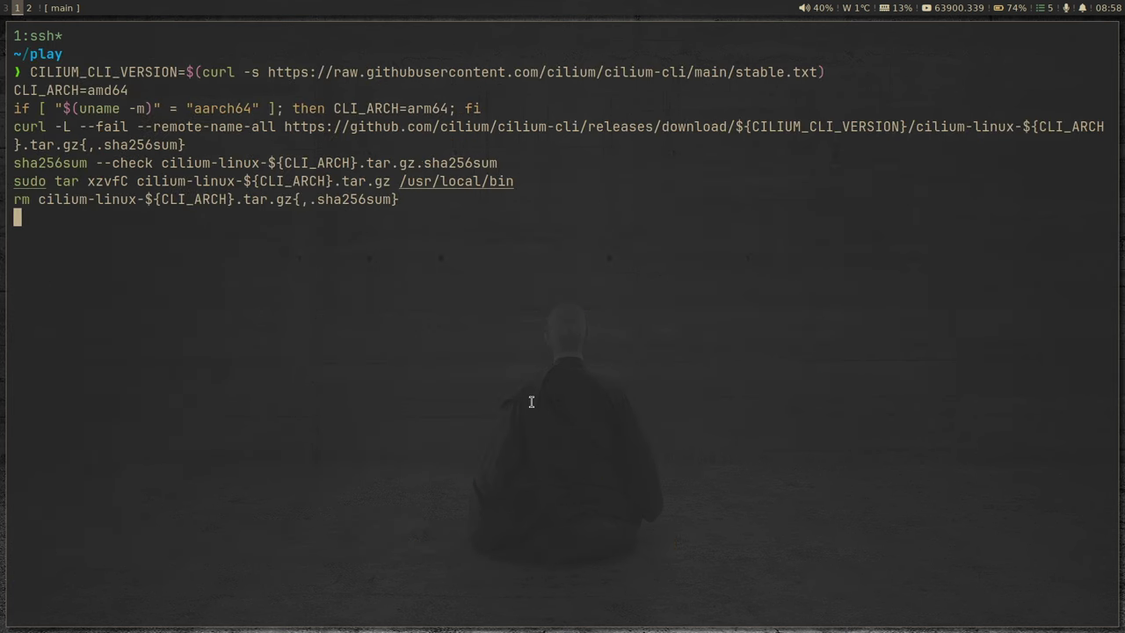
{"action": "key", "text": "Return"}
{"action": "key", "text": "ctrl+l"}
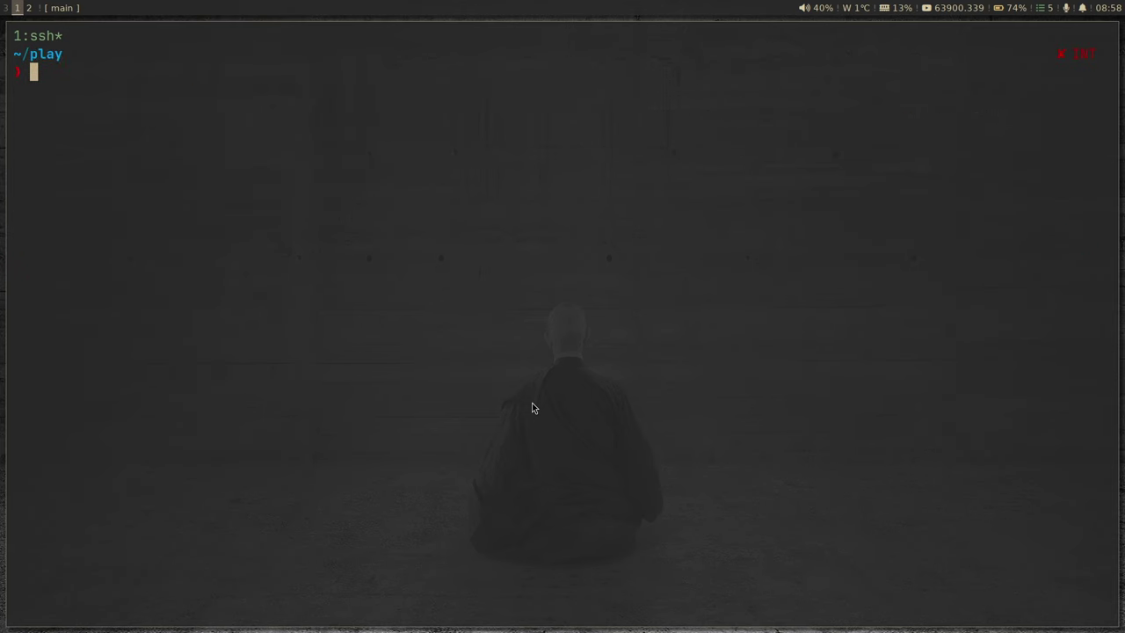
Copy cilium install --version 1.15.1 from the browser guide and run it in the terminal to install Cilium on the cluster
{"action": "key", "text": "super+2"}
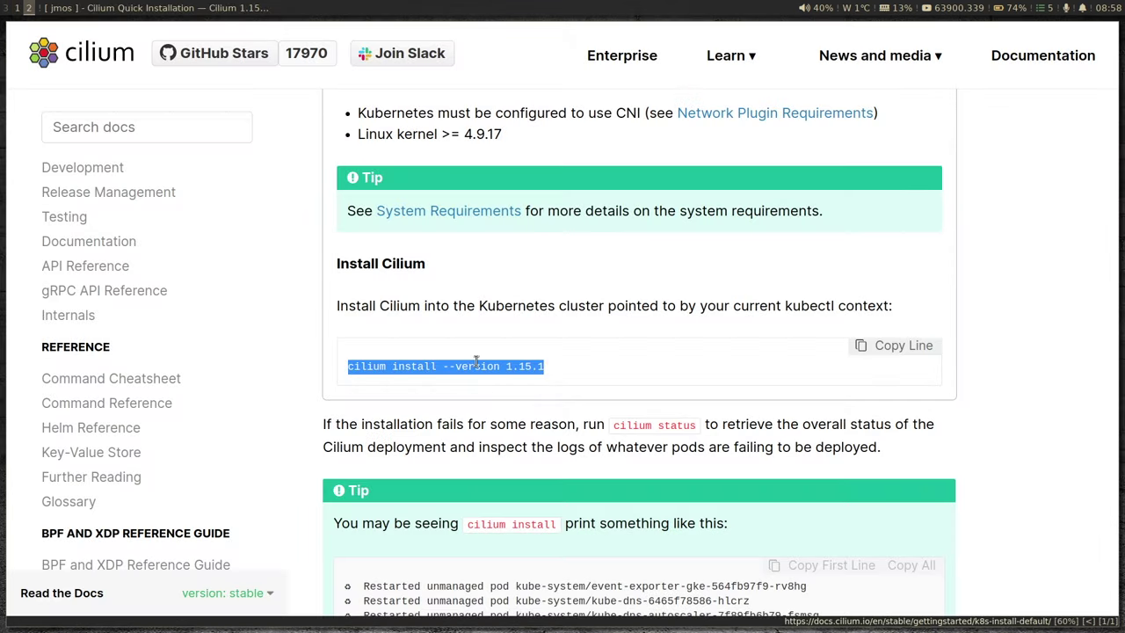
{"action": "key", "text": "super+1"}
{"action": "key", "text": "ctrl+shift+v"}
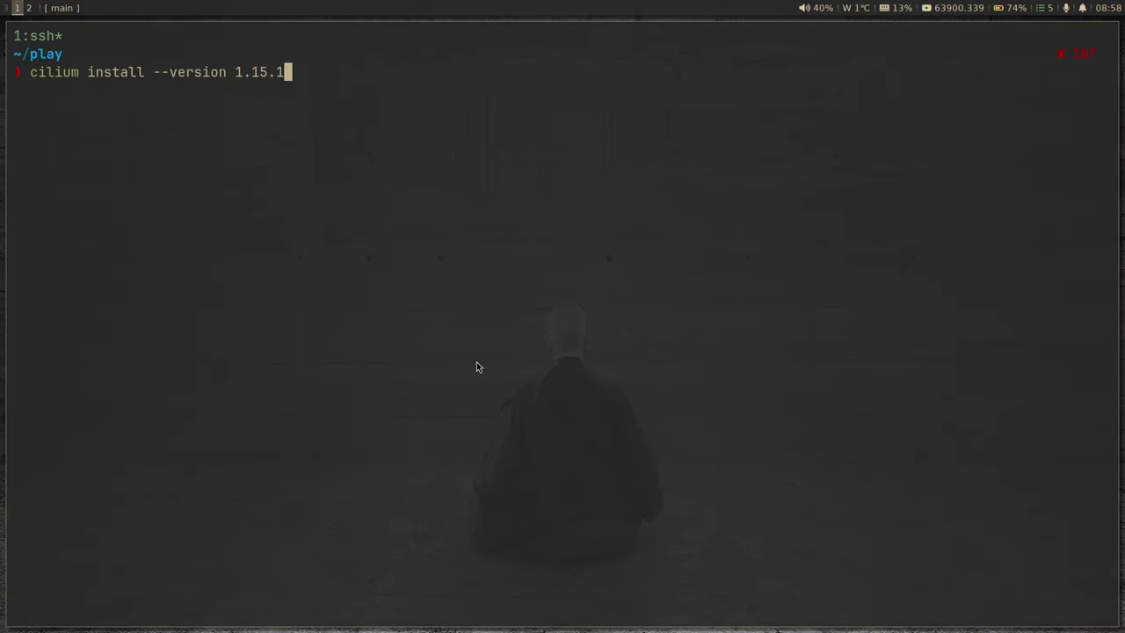
{"action": "key", "text": "Return"}
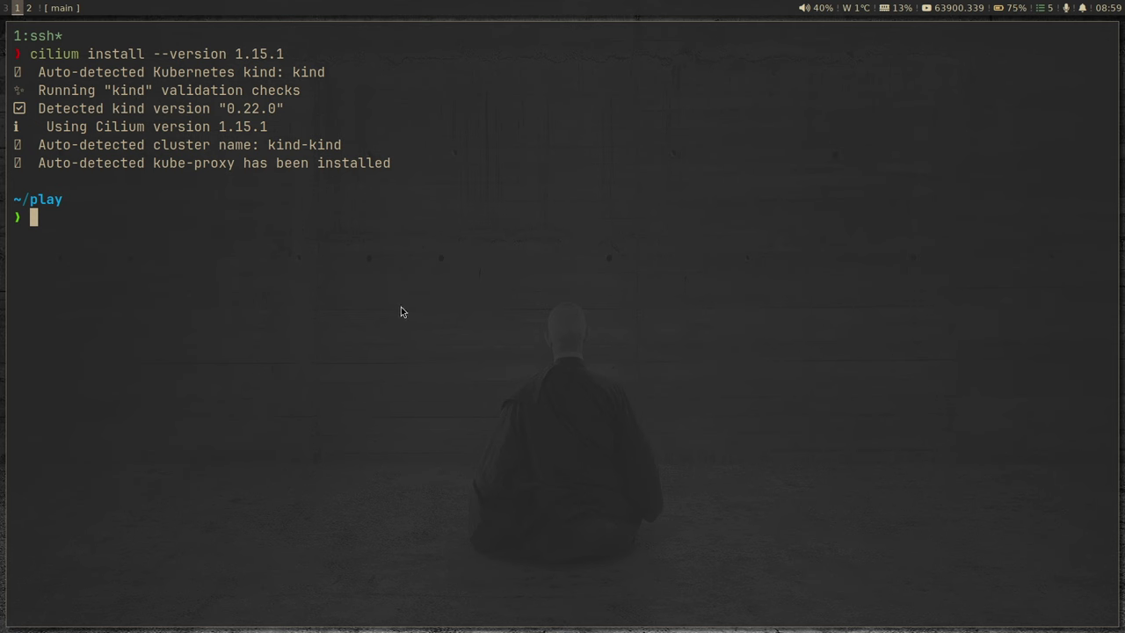
Run cilium status to check the state of the Cilium deployment
{"action": "type", "text": "cilium status"}
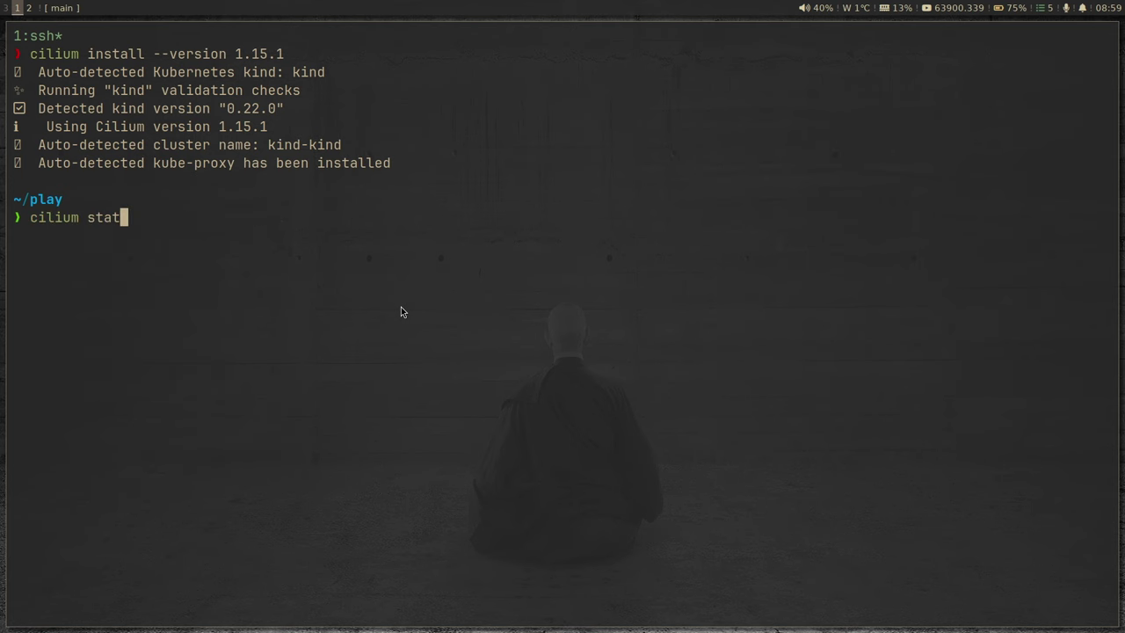
{"action": "key", "text": "Return"}
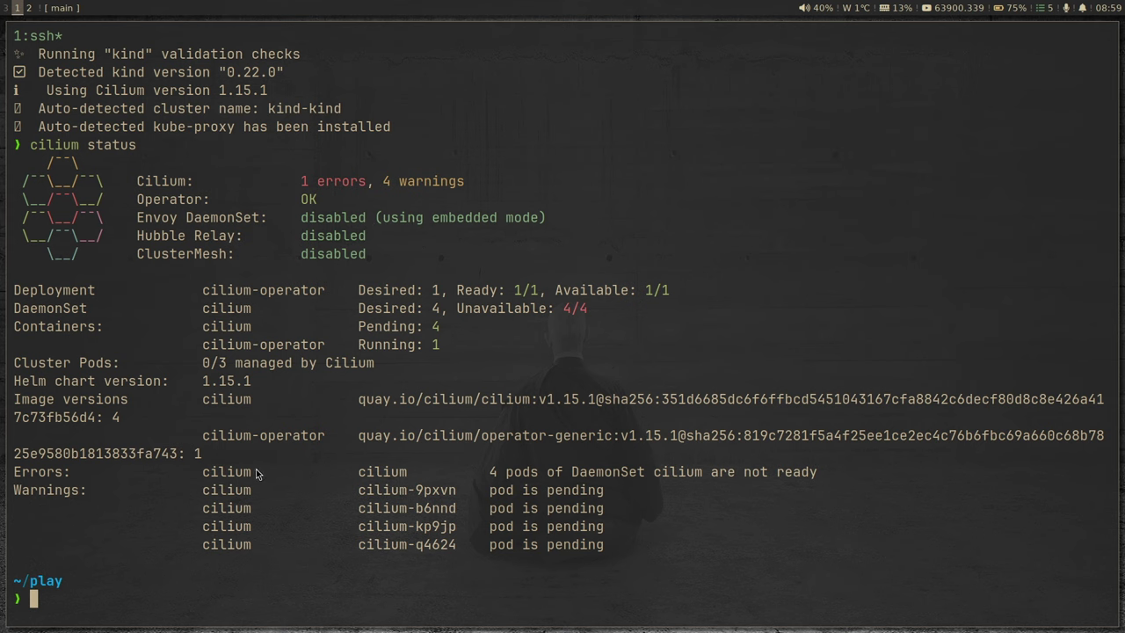
Examine the cilium status output, covering the errors, DaemonSet, operator deployment, containers, cluster pods, Hubble Relay and ClusterMesh rows
{"action": "left_click_drag", "start_coordinate": [490, 472], "coordinate": [818, 473]}
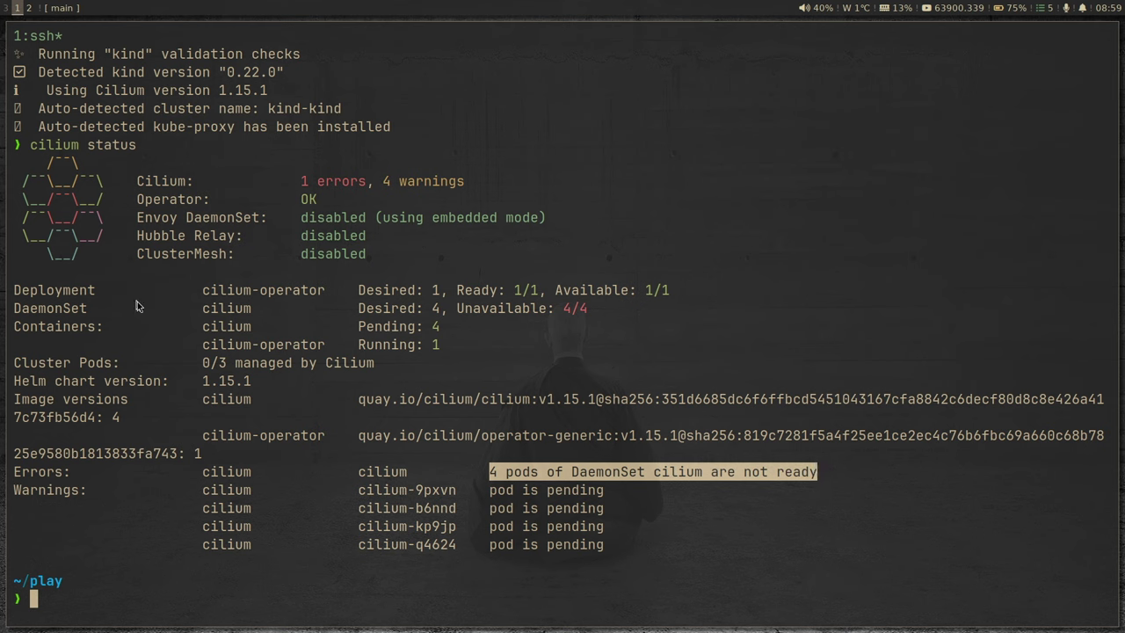
{"action": "left_click_drag", "start_coordinate": [16, 308], "coordinate": [447, 308]}
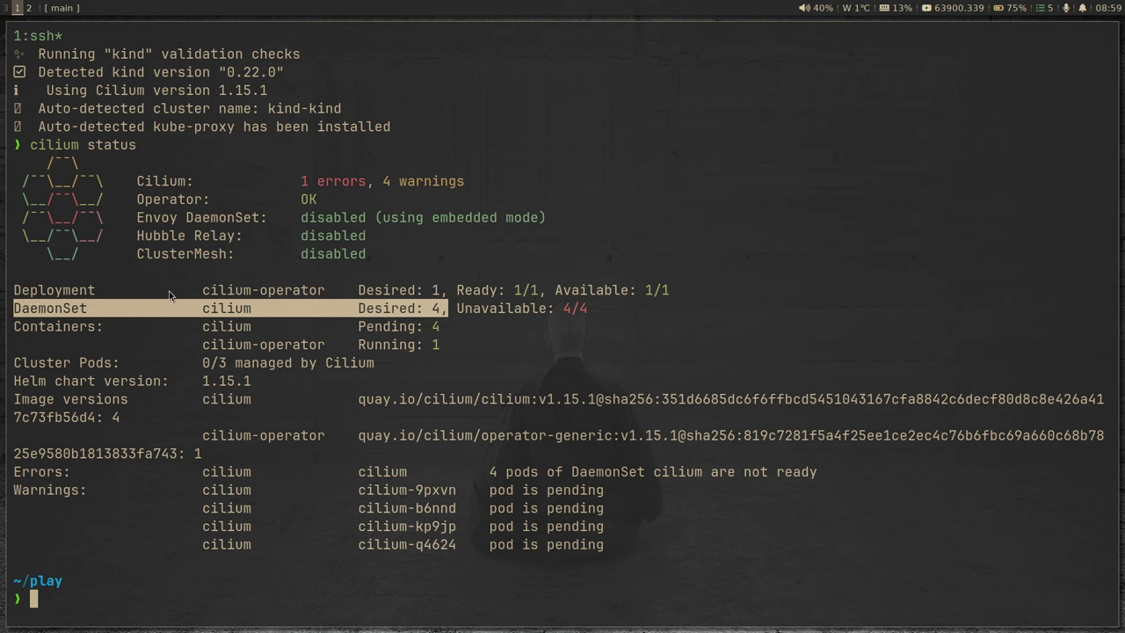
{"action": "left_click_drag", "start_coordinate": [200, 291], "coordinate": [318, 291]}
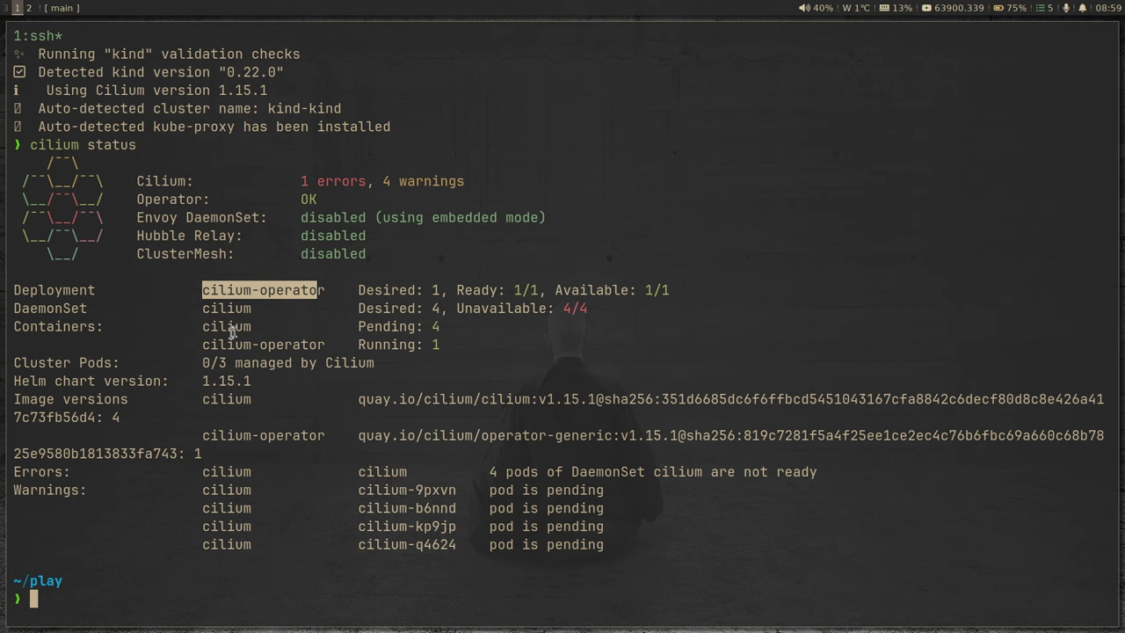
{"action": "left_click_drag", "start_coordinate": [406, 327], "coordinate": [441, 327]}
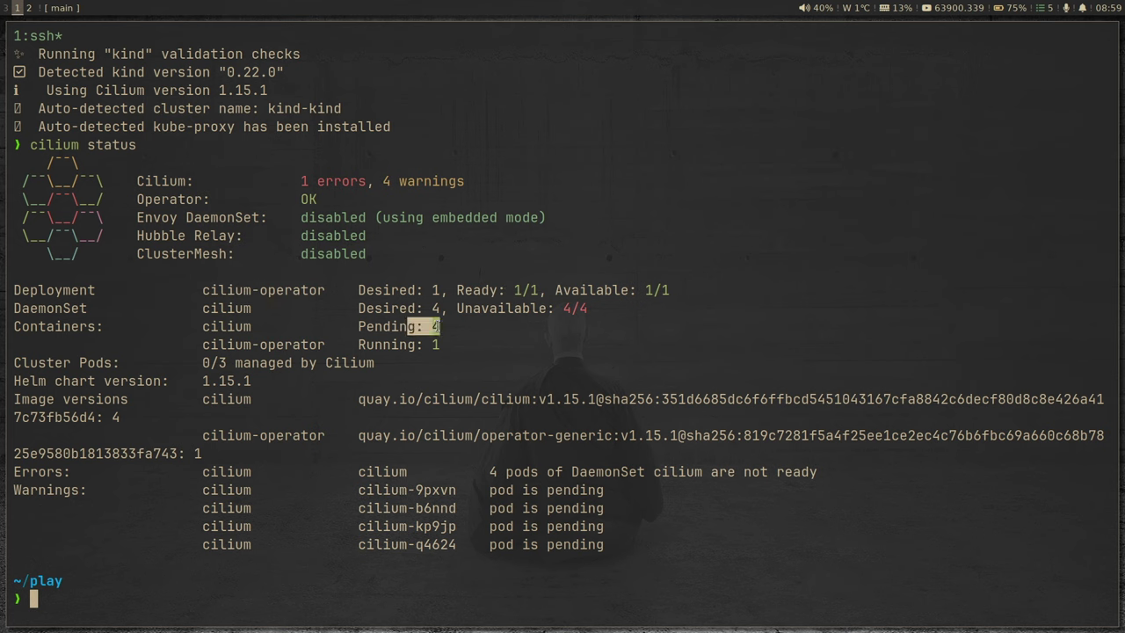
{"action": "left_click_drag", "start_coordinate": [202, 363], "coordinate": [310, 363]}
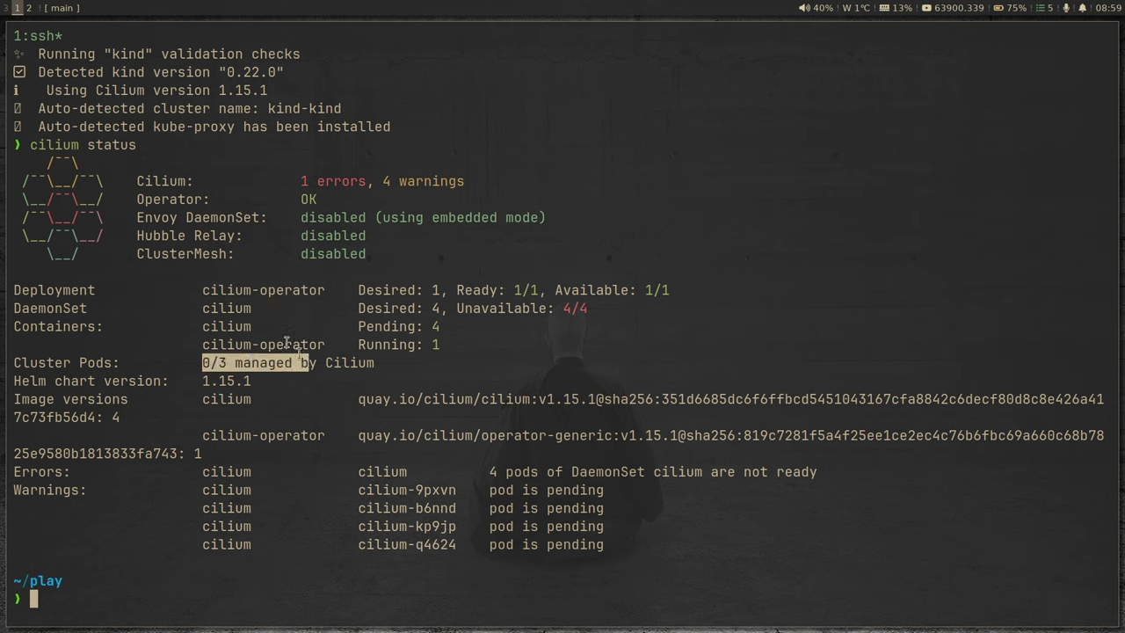
{"action": "left_click", "coordinate": [141, 236]}
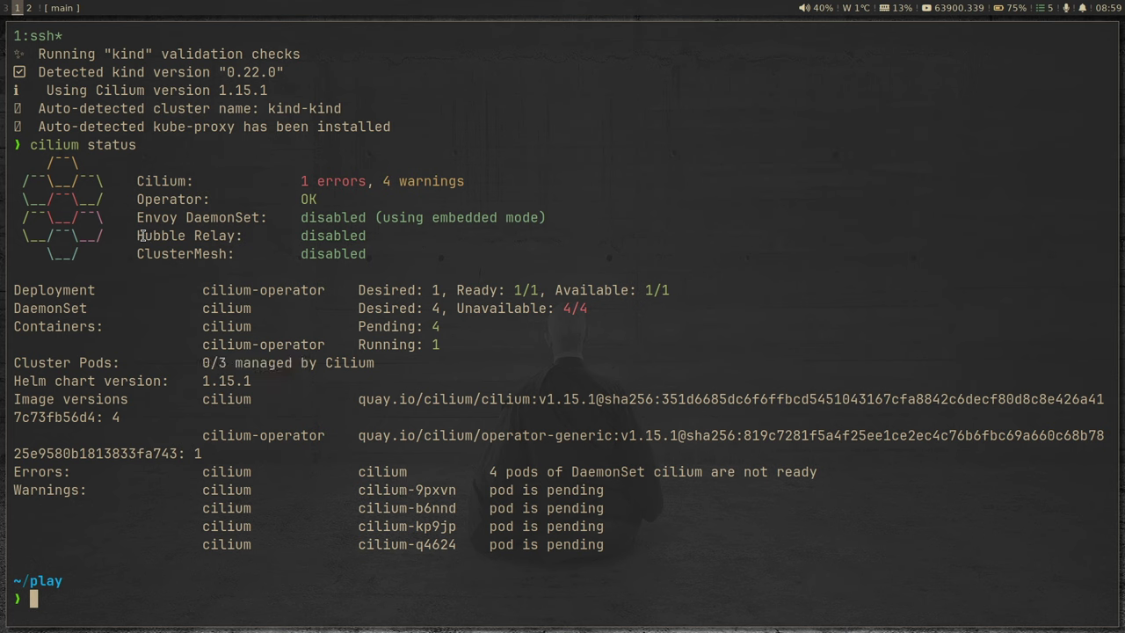
{"action": "left_click_drag", "start_coordinate": [137, 236], "coordinate": [365, 236]}
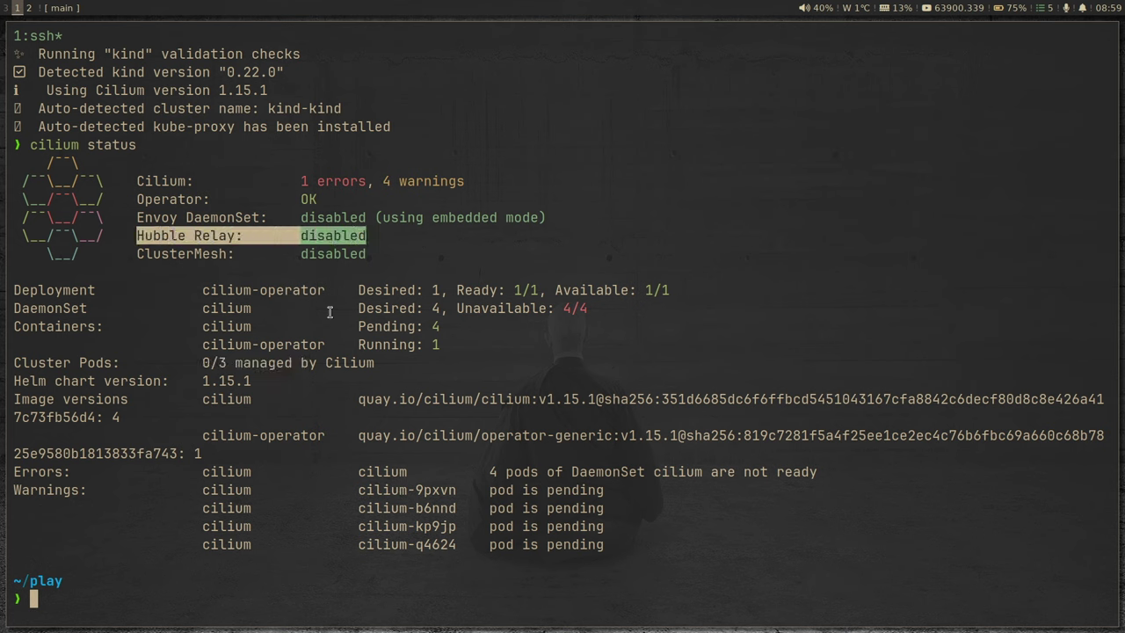
{"action": "left_click_drag", "start_coordinate": [137, 254], "coordinate": [390, 268]}
Clear the terminal, run cilium status again and check the cilium-operator Deployment and cilium DaemonSet rows
{"action": "key", "text": "ctrl+l"}
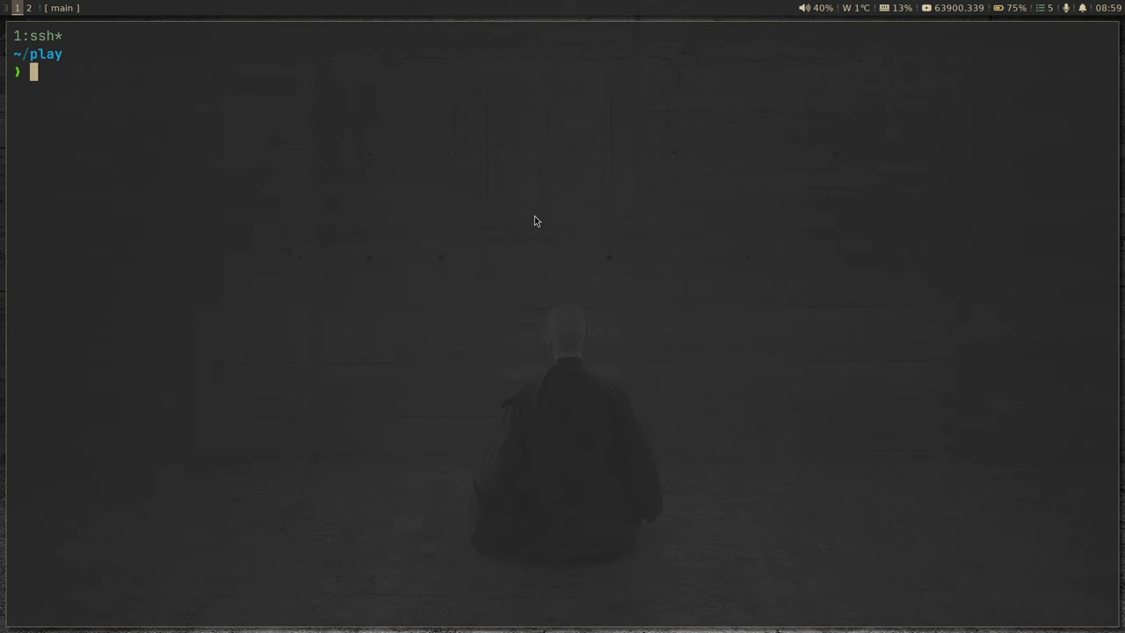
{"action": "type", "text": "cil"}
{"action": "key", "text": "Right"}
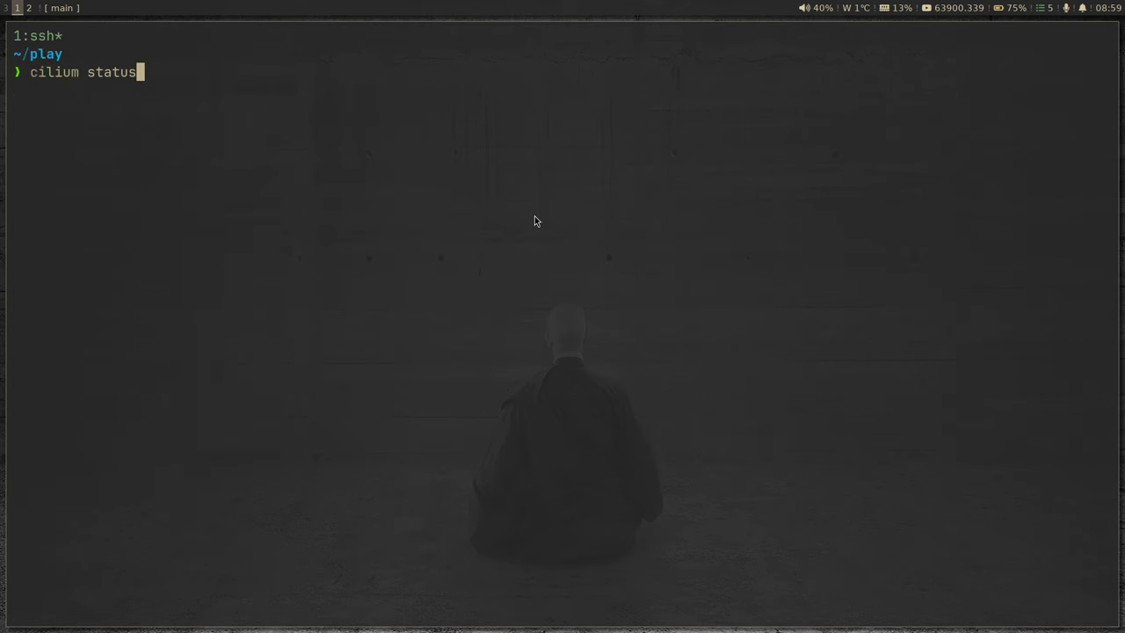
{"action": "key", "text": "Return"}
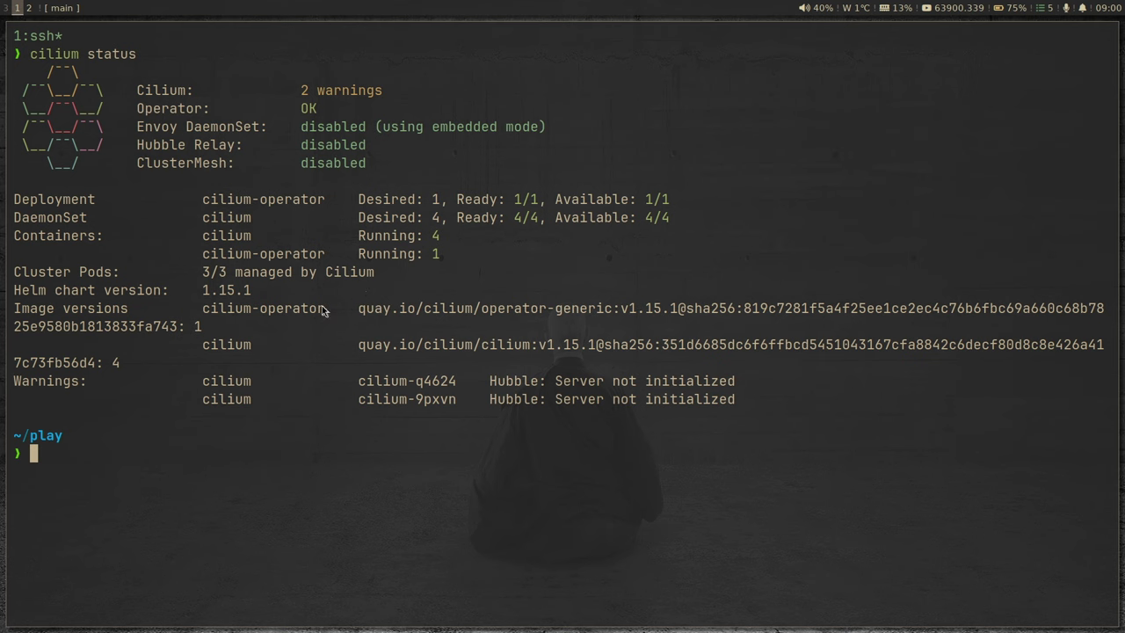
{"action": "left_click_drag", "start_coordinate": [207, 200], "coordinate": [640, 199]}
{"action": "left_click_drag", "start_coordinate": [204, 217], "coordinate": [673, 216]}
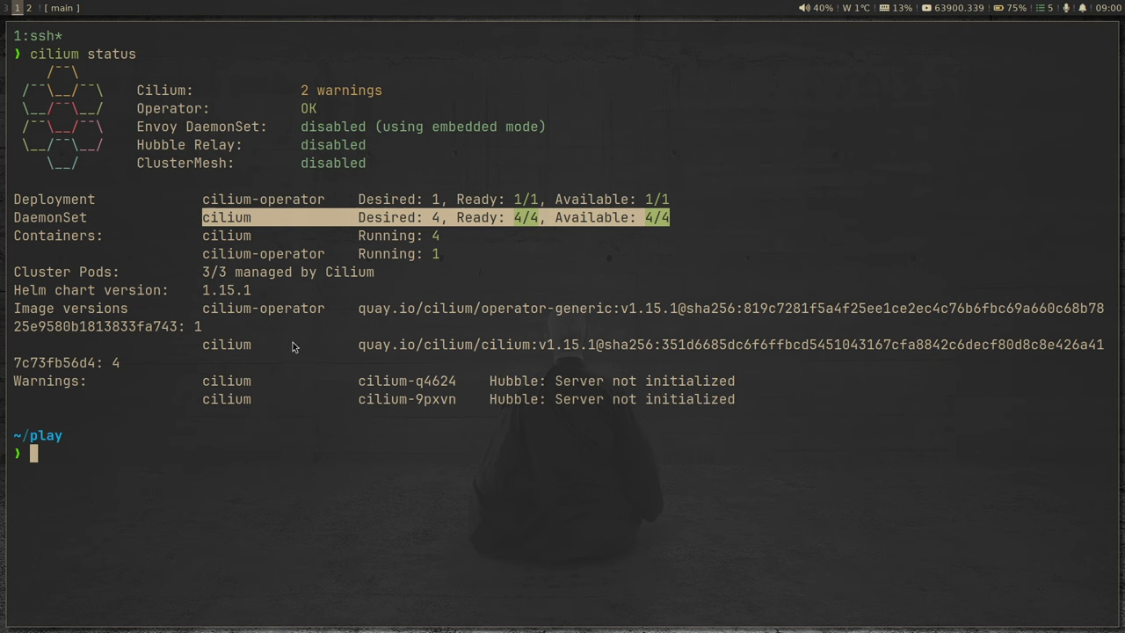
On a cleared terminal, list the cluster nodes with k get nodes and all pods with k get pods -A
{"action": "key", "text": "ctrl+l"}
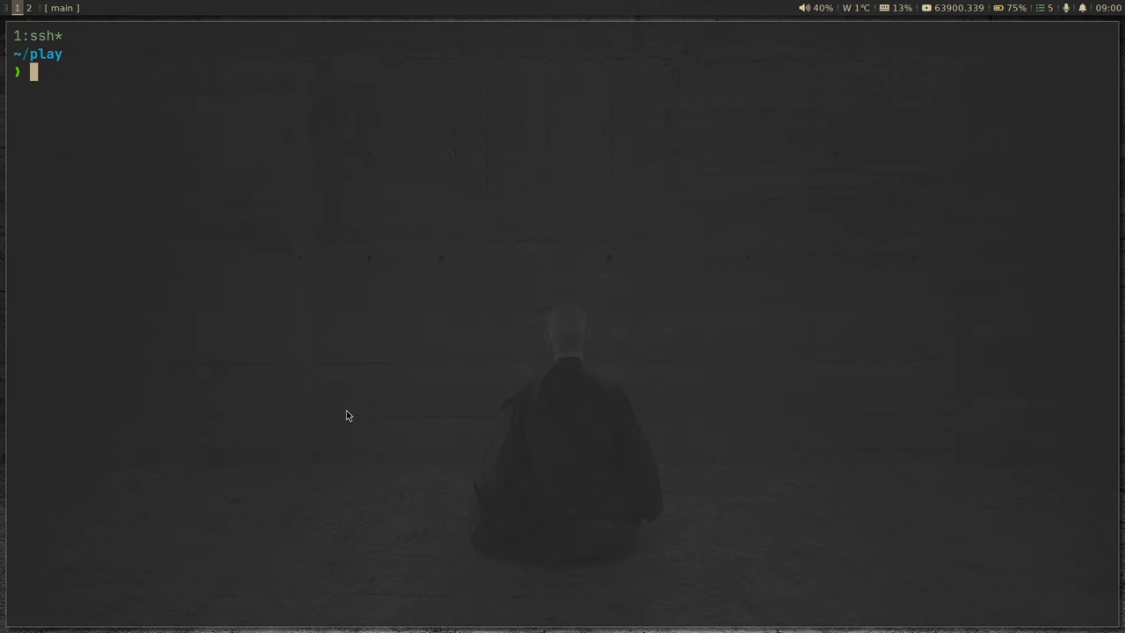
{"action": "type", "text": "k get nodes"}
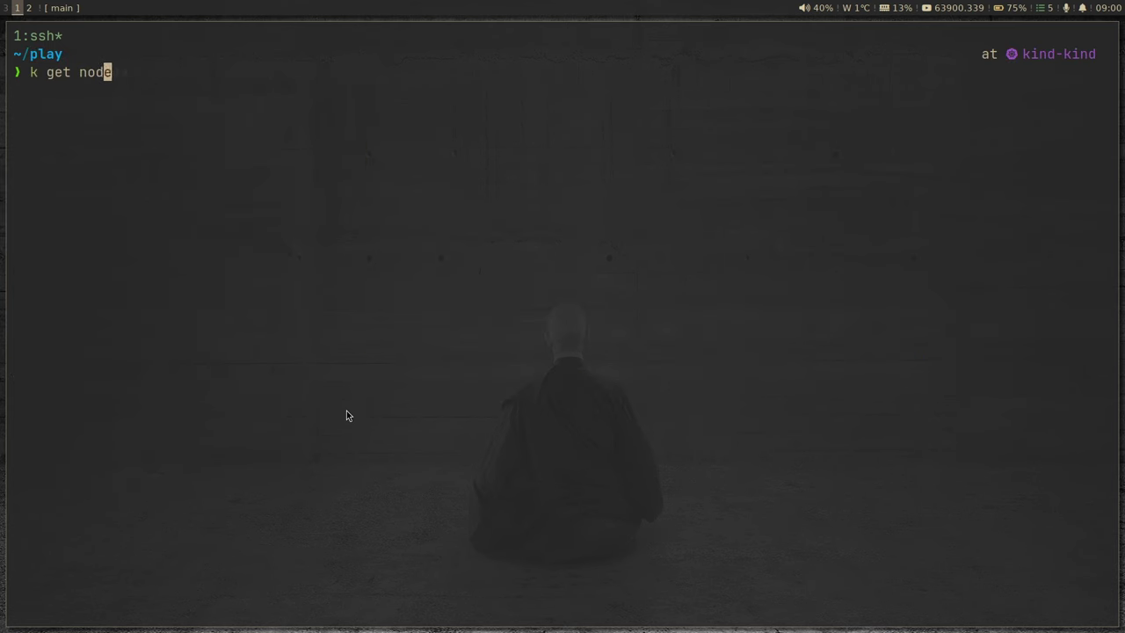
{"action": "key", "text": "Return"}
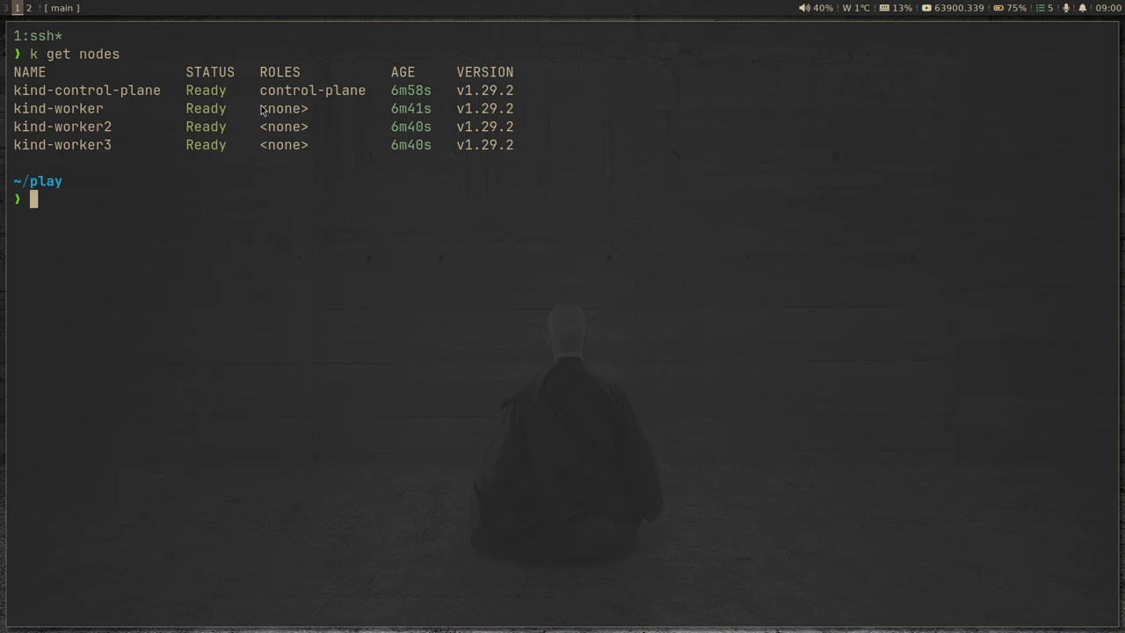
{"action": "type", "text": "k get pods -A"}
{"action": "key", "text": "Return"}
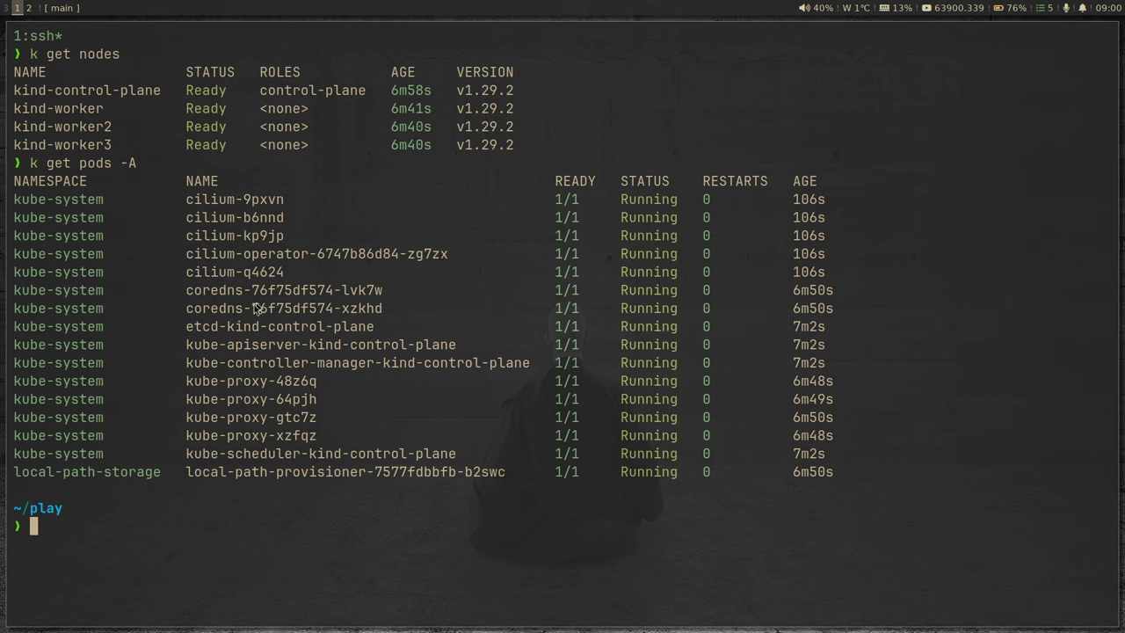
Examine the cilium and cilium-operator pods of the kube-system namespace in the pod list
{"action": "left_click_drag", "start_coordinate": [11, 200], "coordinate": [835, 255]}
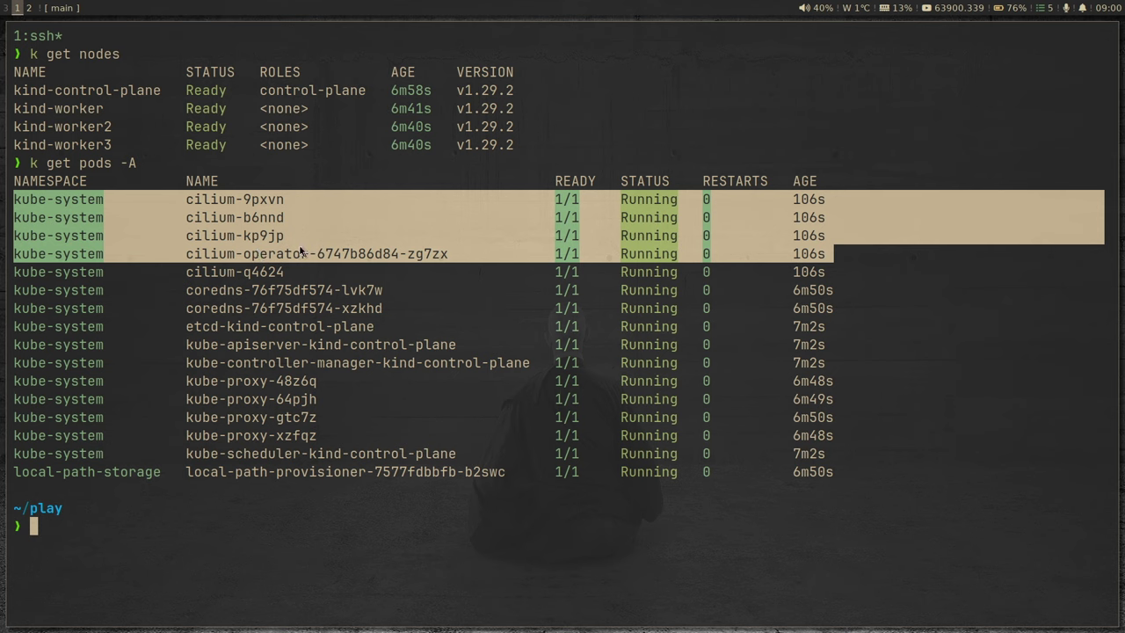
{"action": "left_click", "coordinate": [186, 208]}
{"action": "left_click_drag", "start_coordinate": [9, 198], "coordinate": [842, 270]}
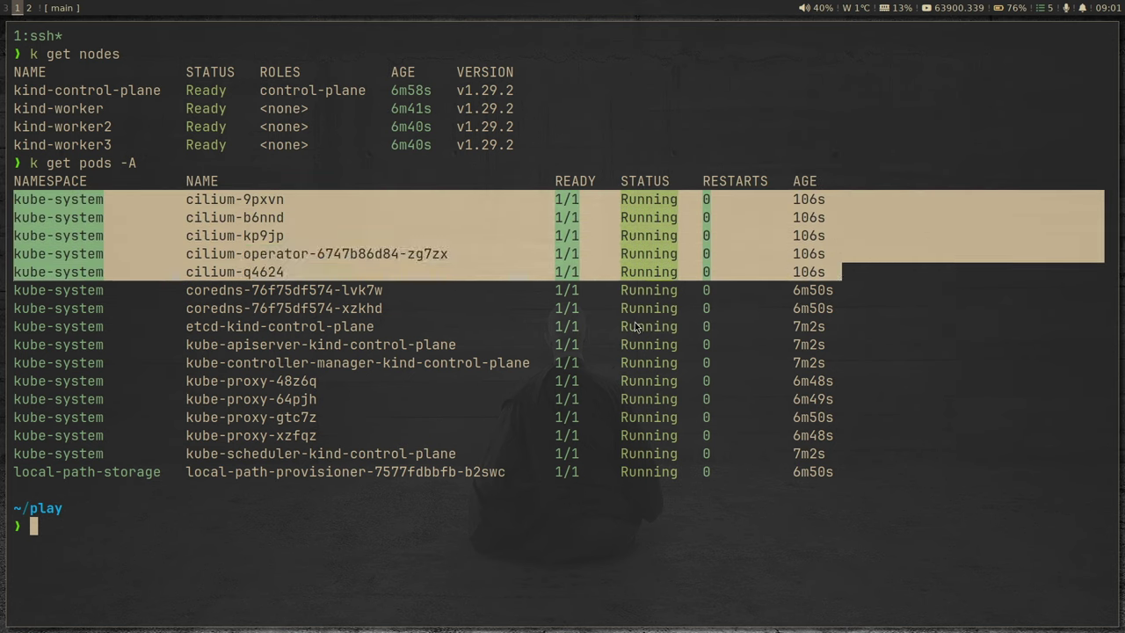
{"action": "left_click_drag", "start_coordinate": [194, 272], "coordinate": [243, 290]}
{"action": "left_click_drag", "start_coordinate": [193, 239], "coordinate": [6, 198]}
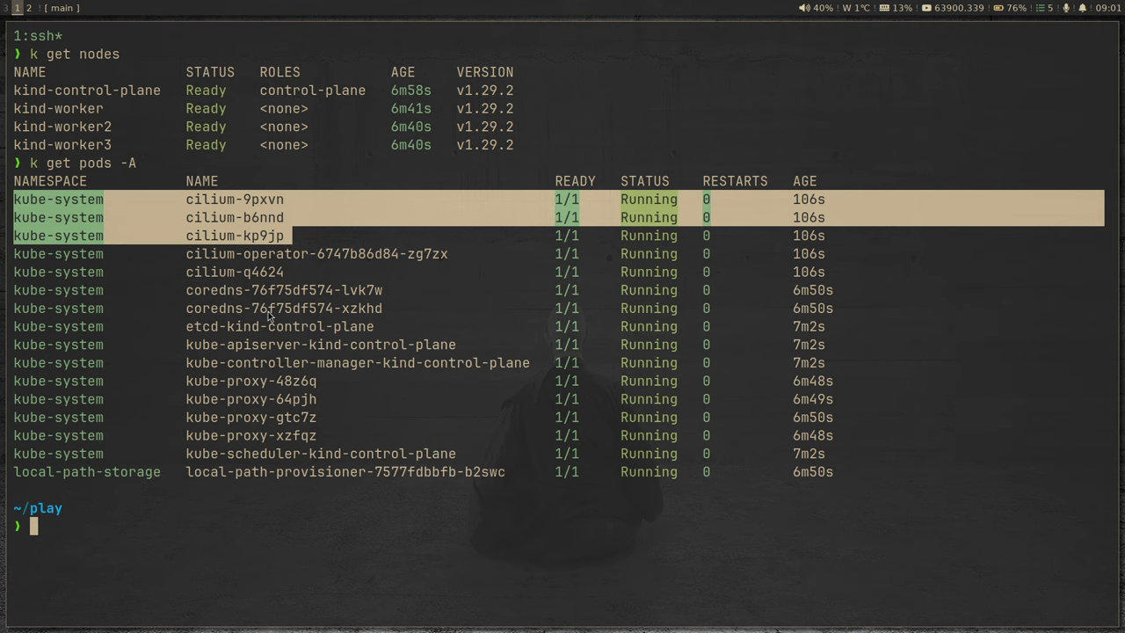
{"action": "left_click_drag", "start_coordinate": [184, 253], "coordinate": [479, 259]}
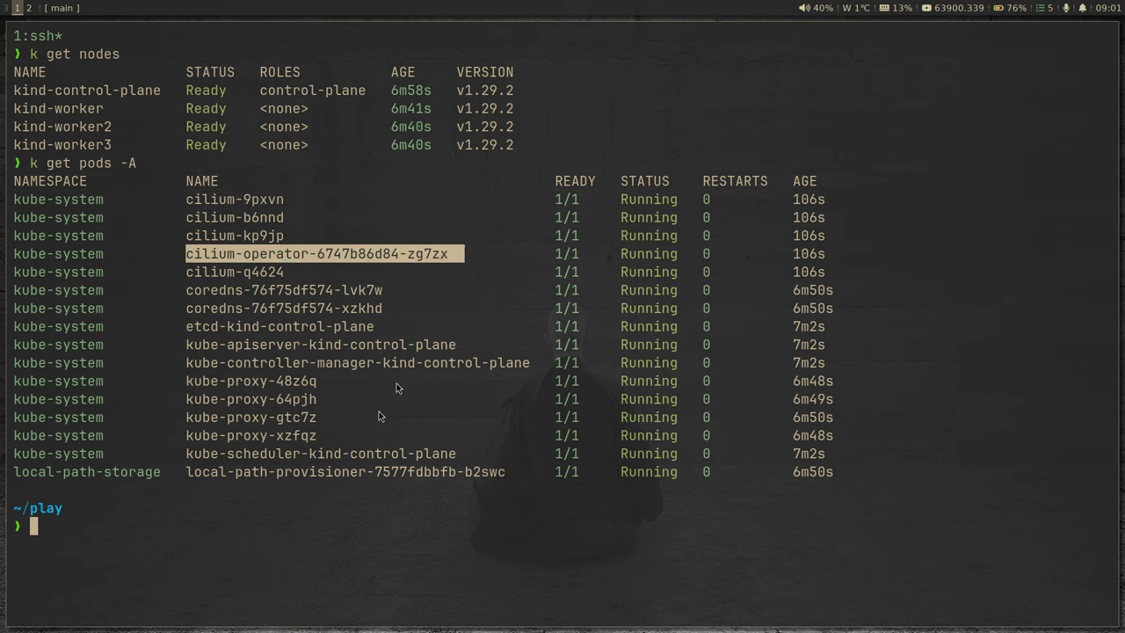
Clear the terminal and create a deployment named nginx from the nginx image with k create deploy nginx --image nginx
{"action": "key", "text": "ctrl+l"}
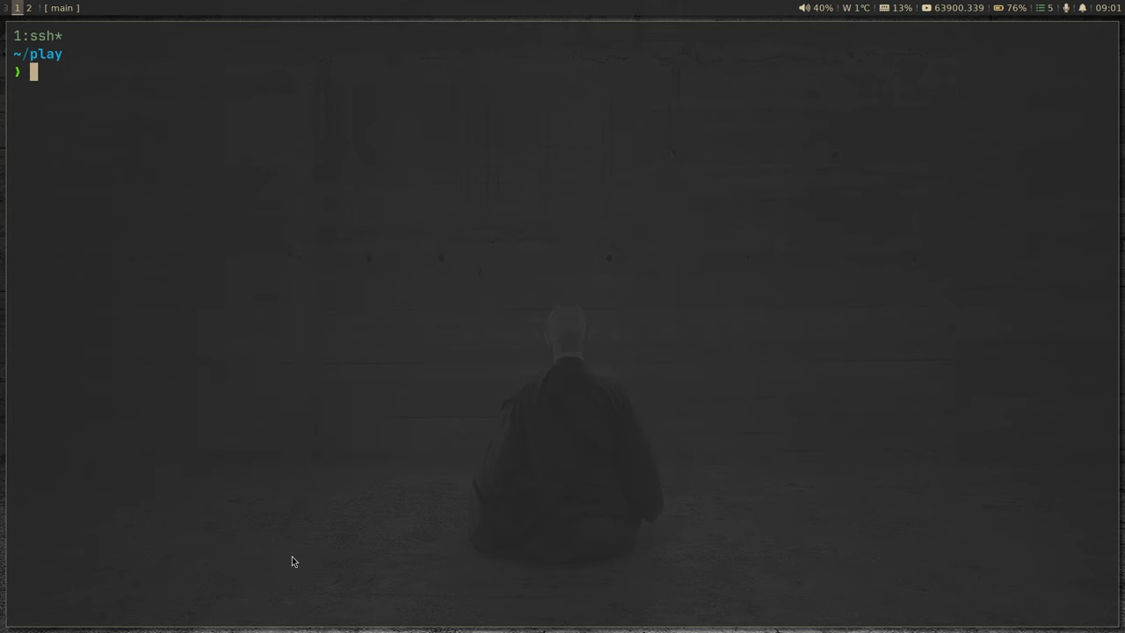
{"action": "type", "text": "k create "}
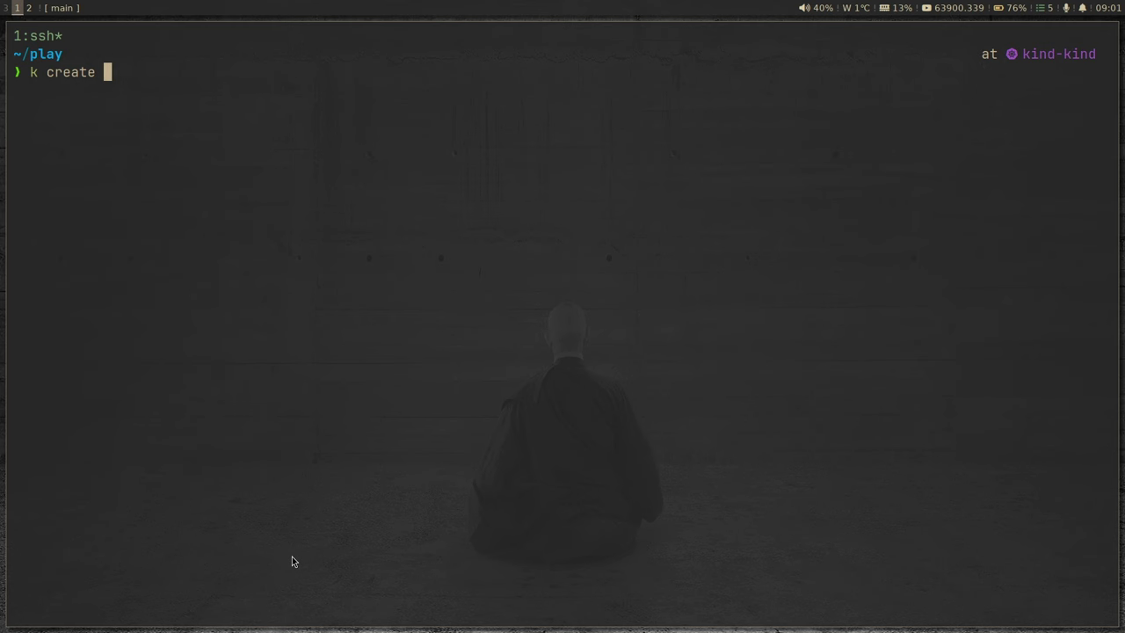
{"action": "type", "text": "deploy nginx --image ngin"}
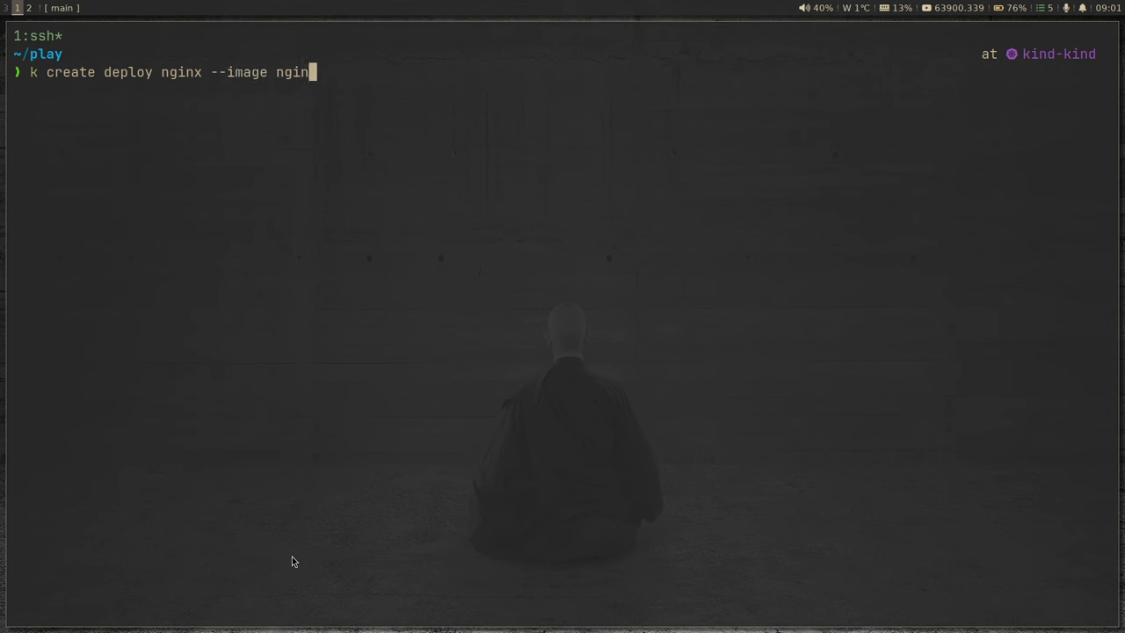
{"action": "type", "text": "x"}
{"action": "key", "text": "Return"}
Run k get all repeatedly to follow the nginx pod and deployment as they start
{"action": "type", "text": "k get all"}
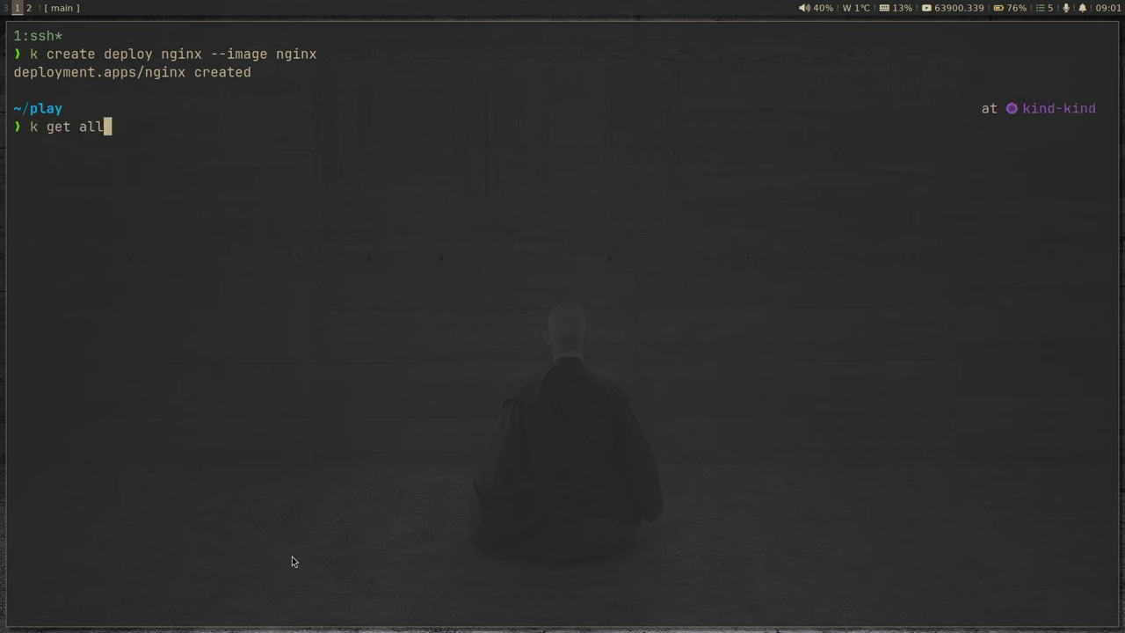
{"action": "key", "text": "Return"}
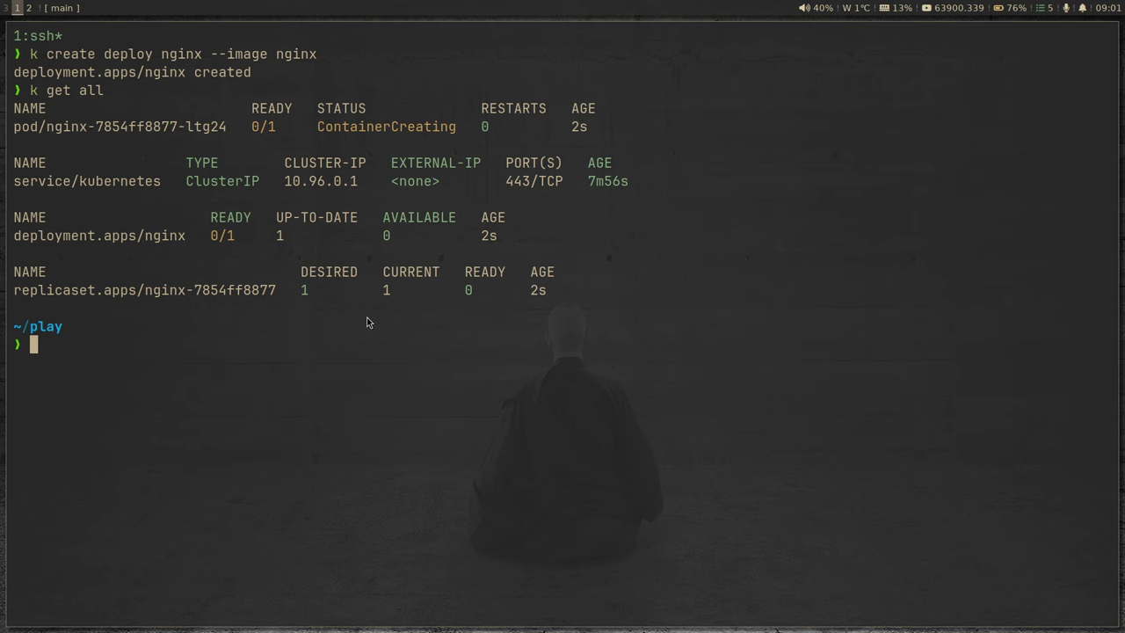
{"action": "key", "text": "Up"}
{"action": "key", "text": "Return"}
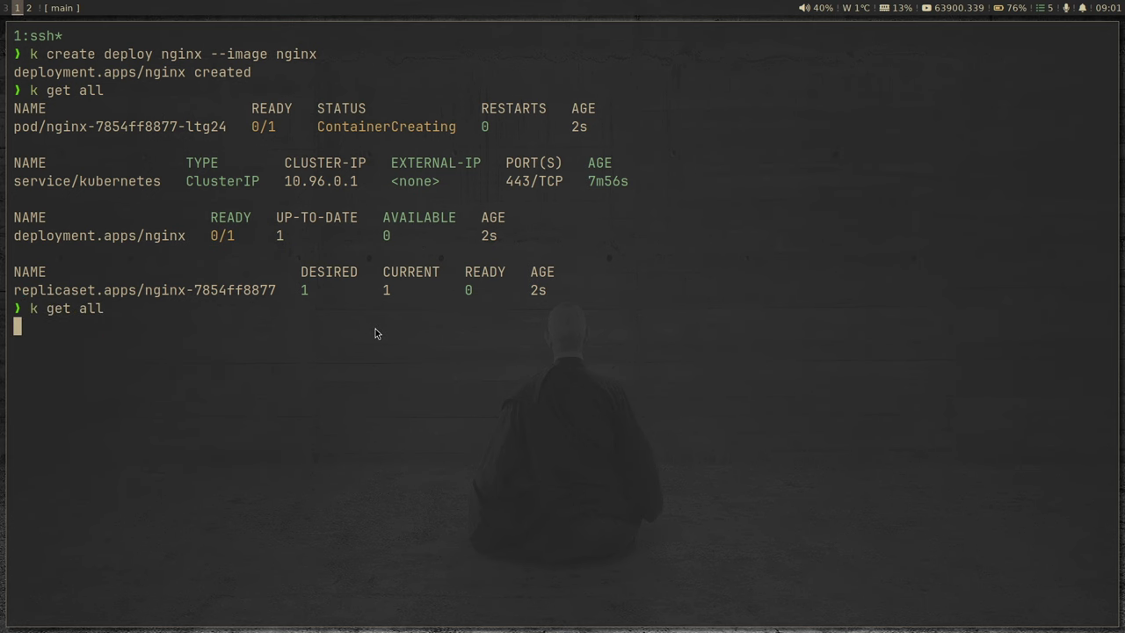
{"action": "key", "text": "Up"}
{"action": "key", "text": "Return"}
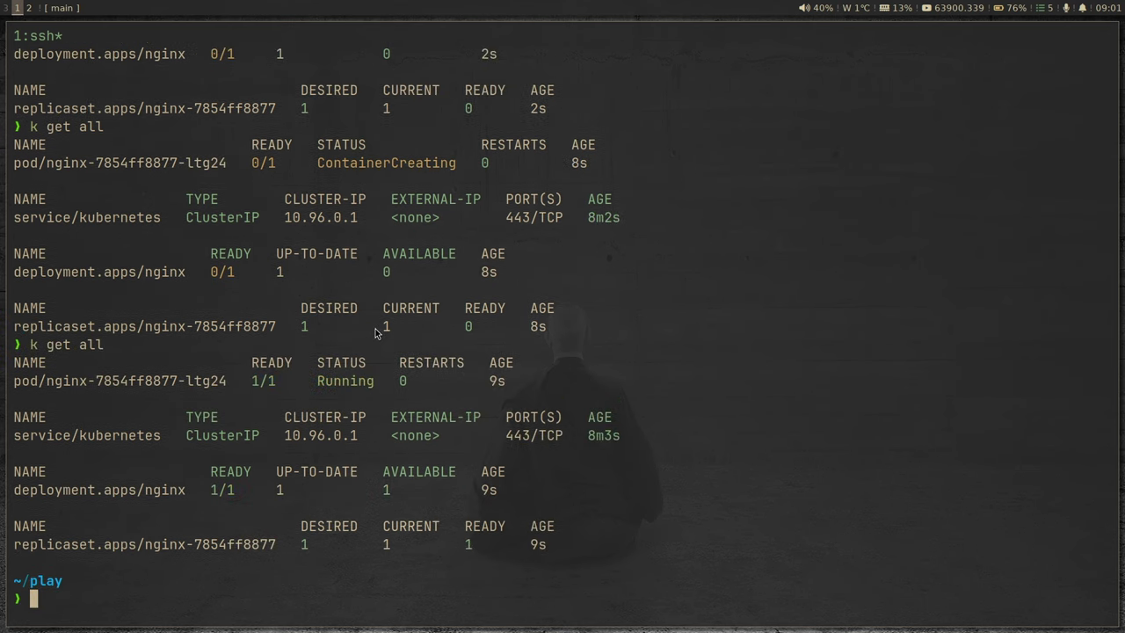
Try to expose the nginx deployment with k expose deploy nginx --port 80 --type nodeport
{"action": "type", "text": "k exposed"}
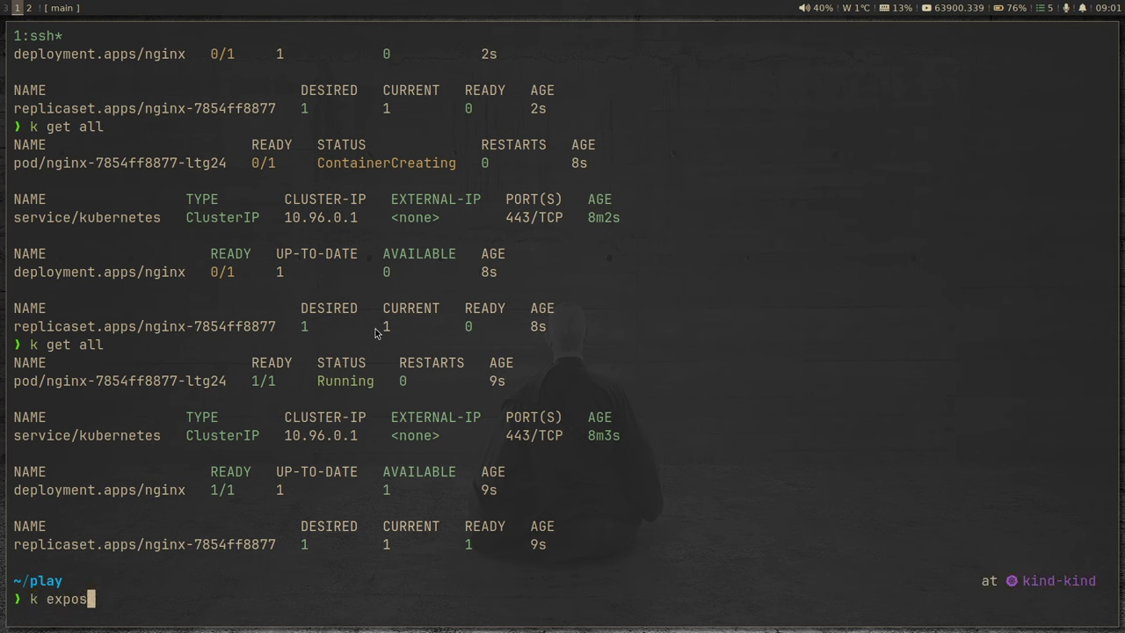
{"action": "key", "text": "BackSpace"}
{"action": "key", "text": "BackSpace"}
{"action": "type", "text": "deploy"}
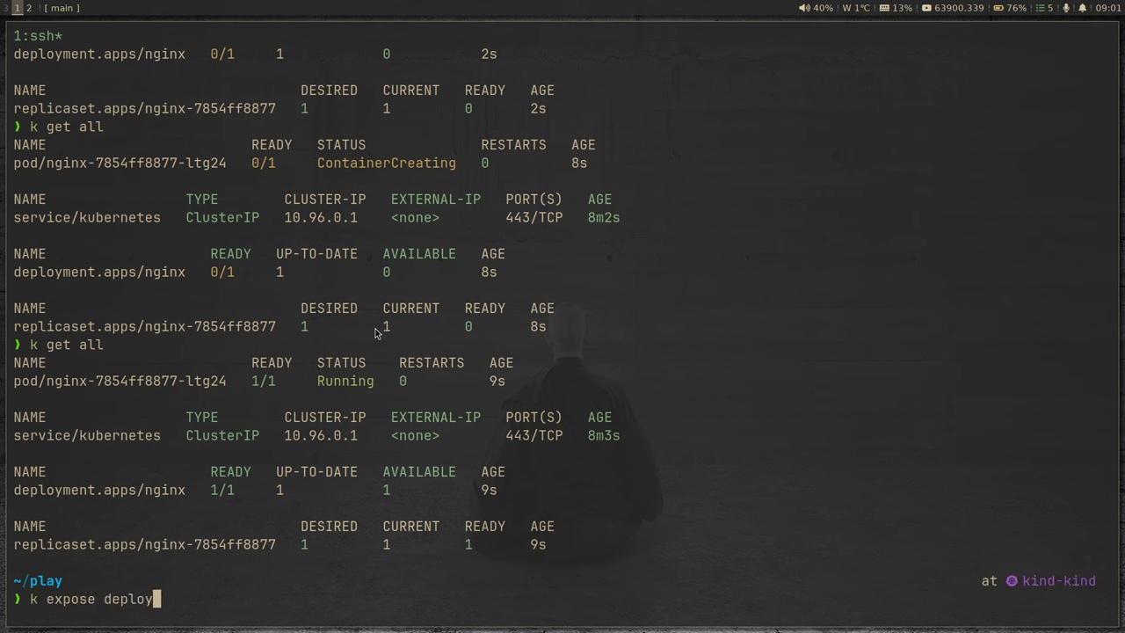
{"action": "type", "text": " nginx --port 80 --type nodeport"}
{"action": "key", "text": "Return"}
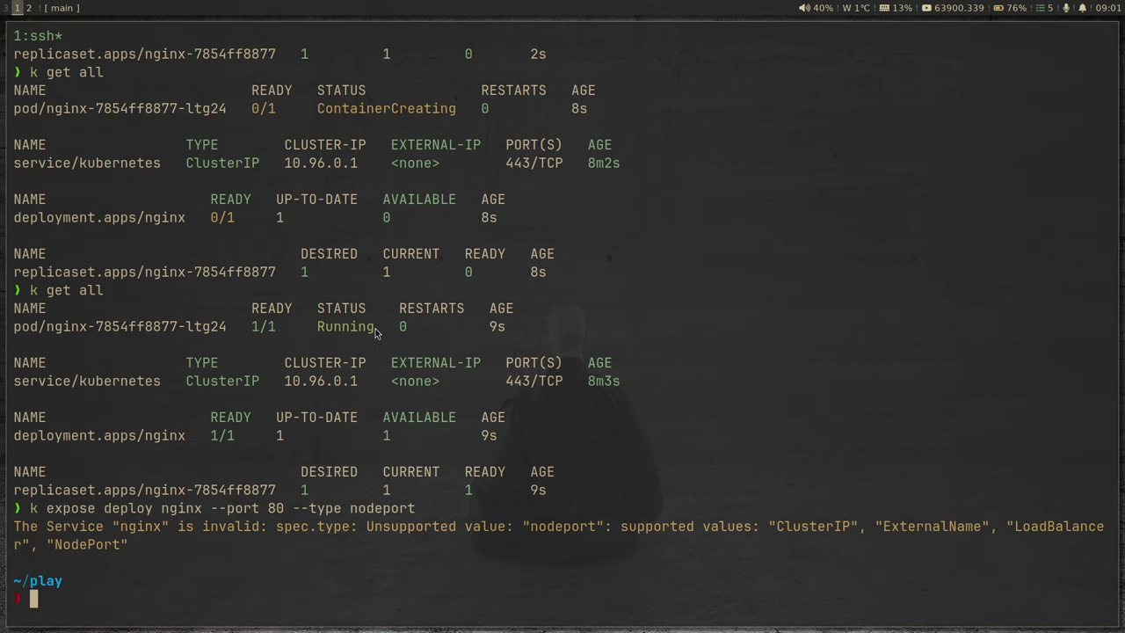
Correct the service type in the previous command and run k expose deploy nginx --port 80 --type NodePort
{"action": "key", "text": "Up"}
{"action": "key", "text": "Left"}
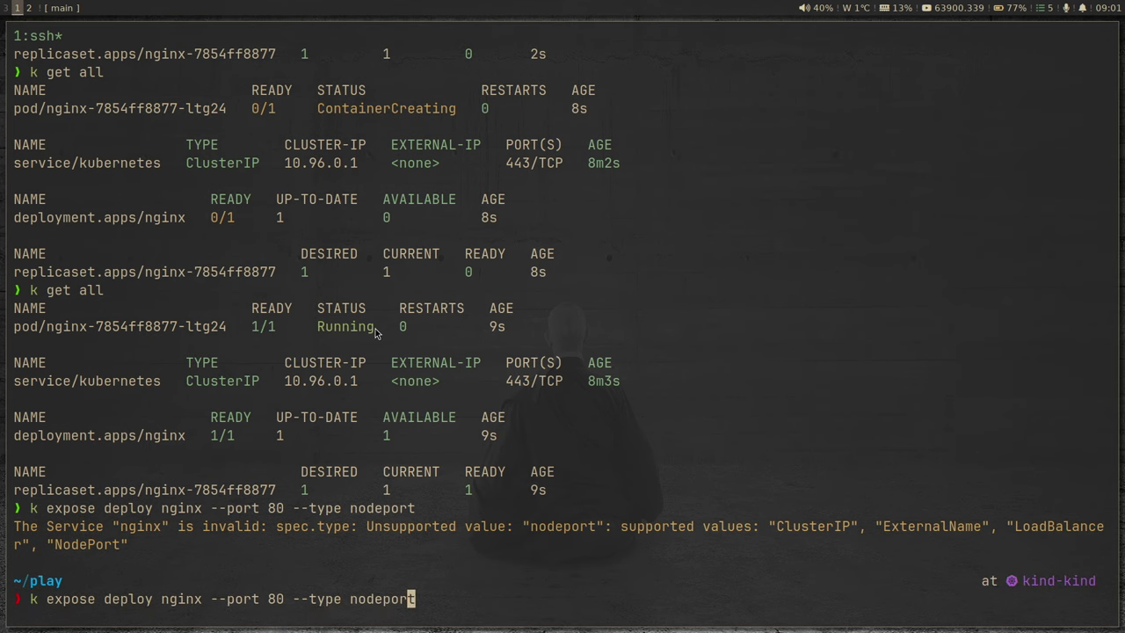
{"action": "key", "text": "BackSpace"}
{"action": "key", "text": "BackSpace"}
{"action": "key", "text": "BackSpace"}
{"action": "key", "text": "BackSpace"}
{"action": "key", "text": "BackSpace"}
{"action": "key", "text": "BackSpace"}
{"action": "key", "text": "BackSpace"}
{"action": "type", "text": "NodePOr"}
{"action": "key", "text": "BackSpace"}
{"action": "key", "text": "BackSpace"}
{"action": "type", "text": "or"}
{"action": "key", "text": "Return"}
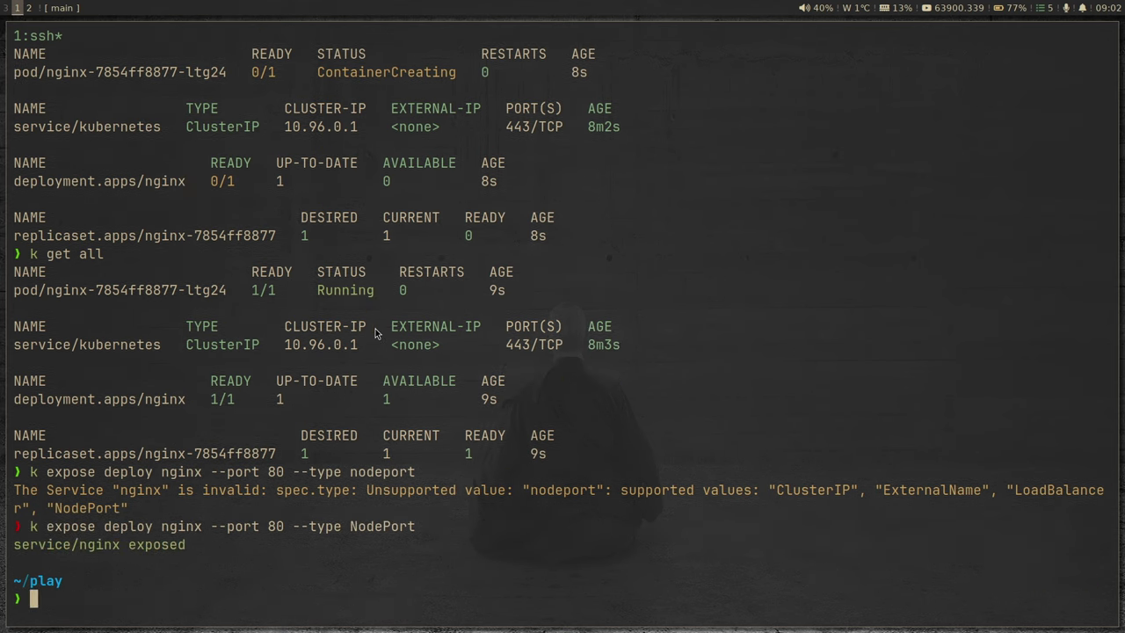
Clear the terminal, run k get all and look up the node port assigned to the nginx service
{"action": "key", "text": "ctrl+l"}
{"action": "type", "text": "k get all"}
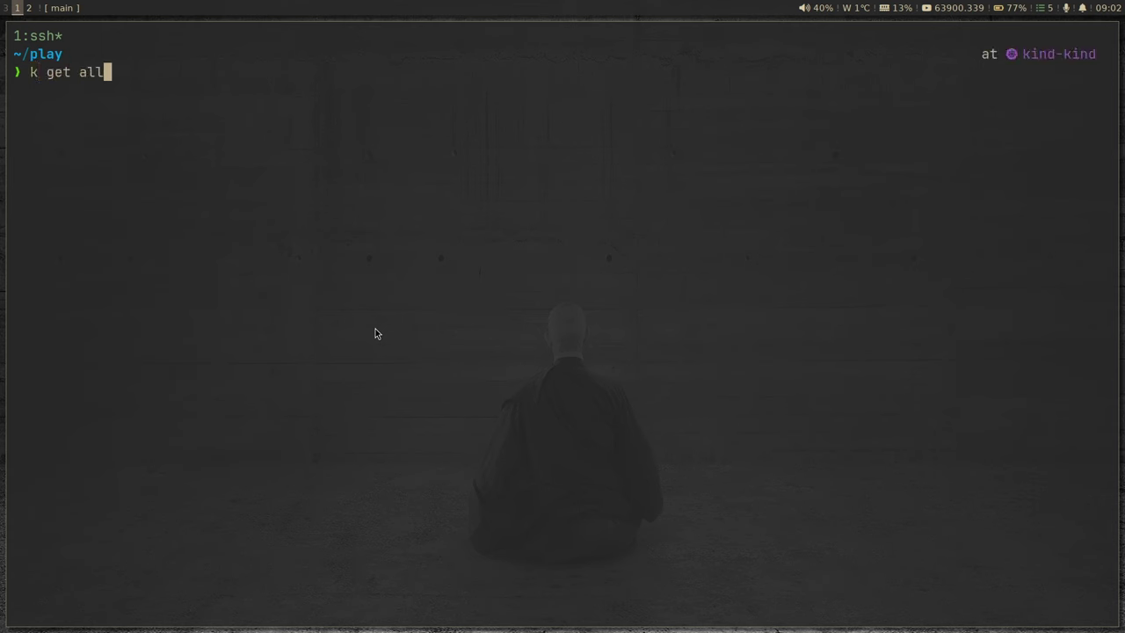
{"action": "key", "text": "Return"}
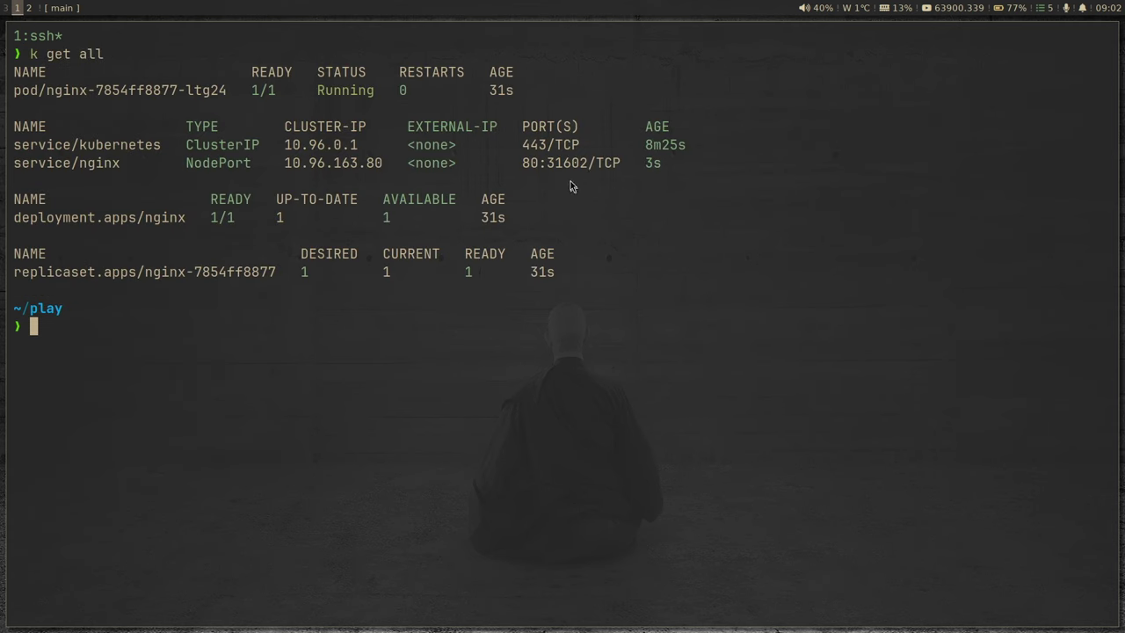
{"action": "left_click_drag", "start_coordinate": [547, 162], "coordinate": [588, 164]}
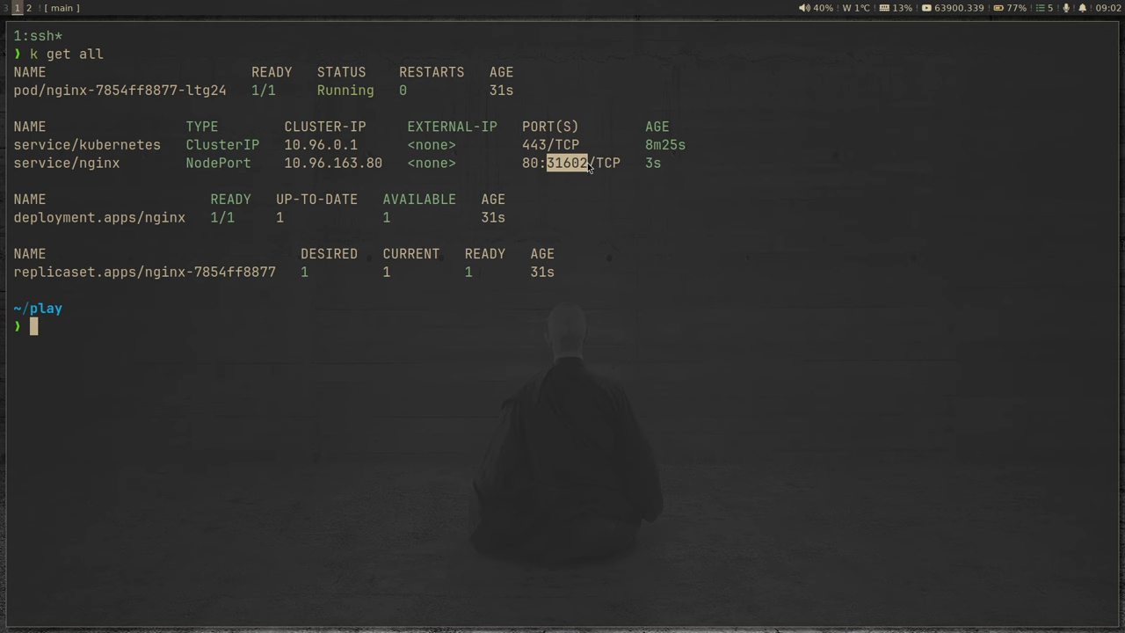
Run k get nodes -o wide to list the cluster nodes with their internal IP addresses
{"action": "type", "text": "k "}
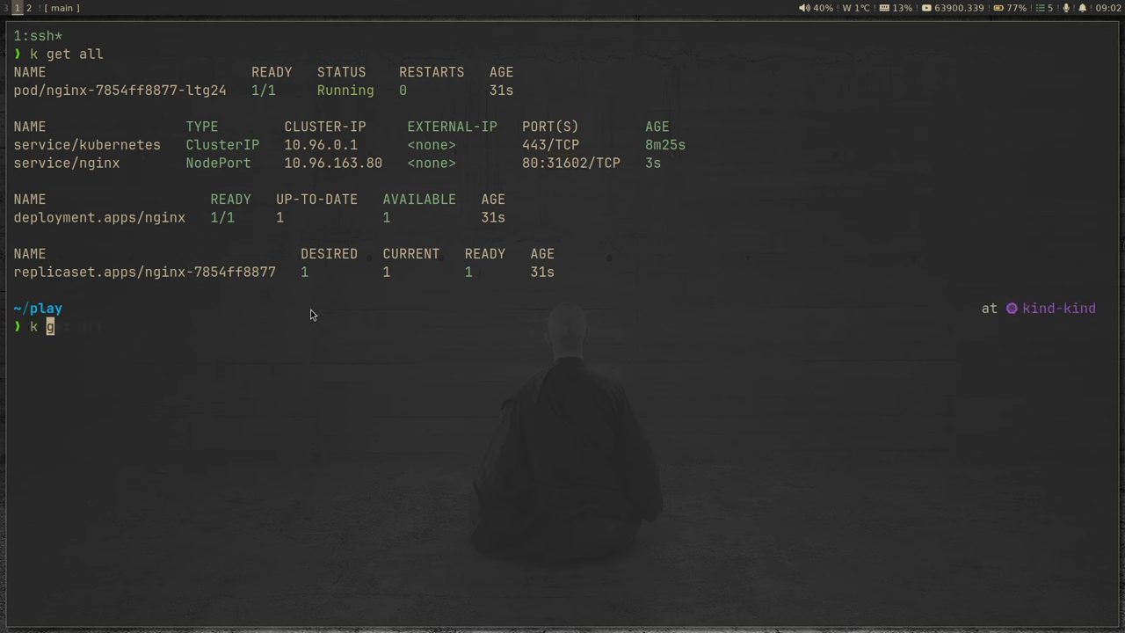
{"action": "type", "text": "get nodes "}
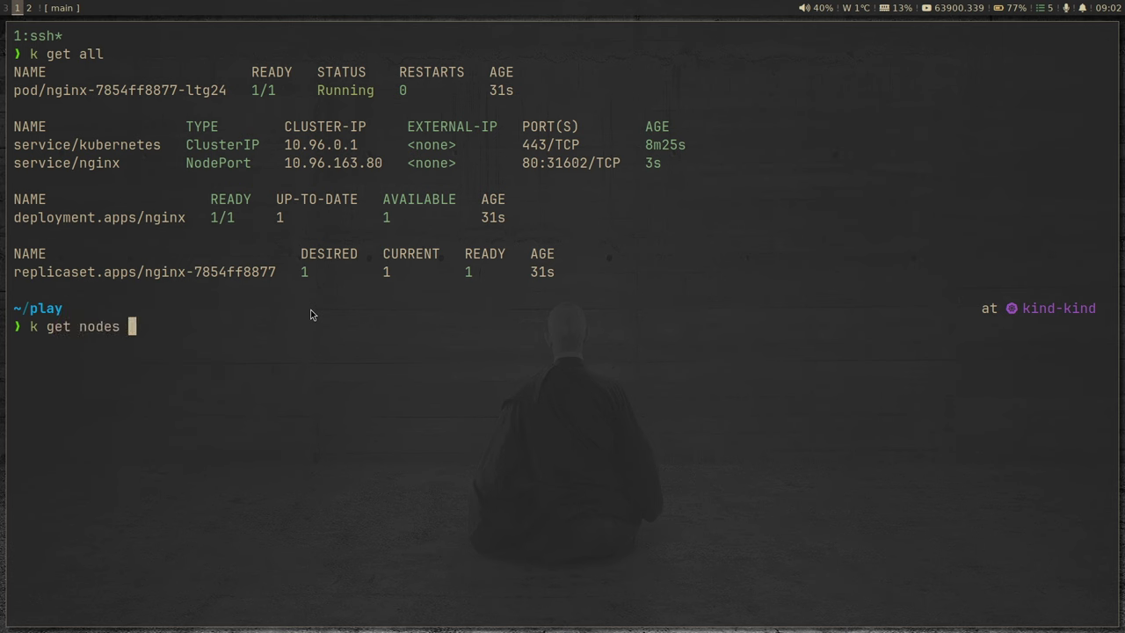
{"action": "type", "text": "-o wide"}
{"action": "key", "text": "Return"}
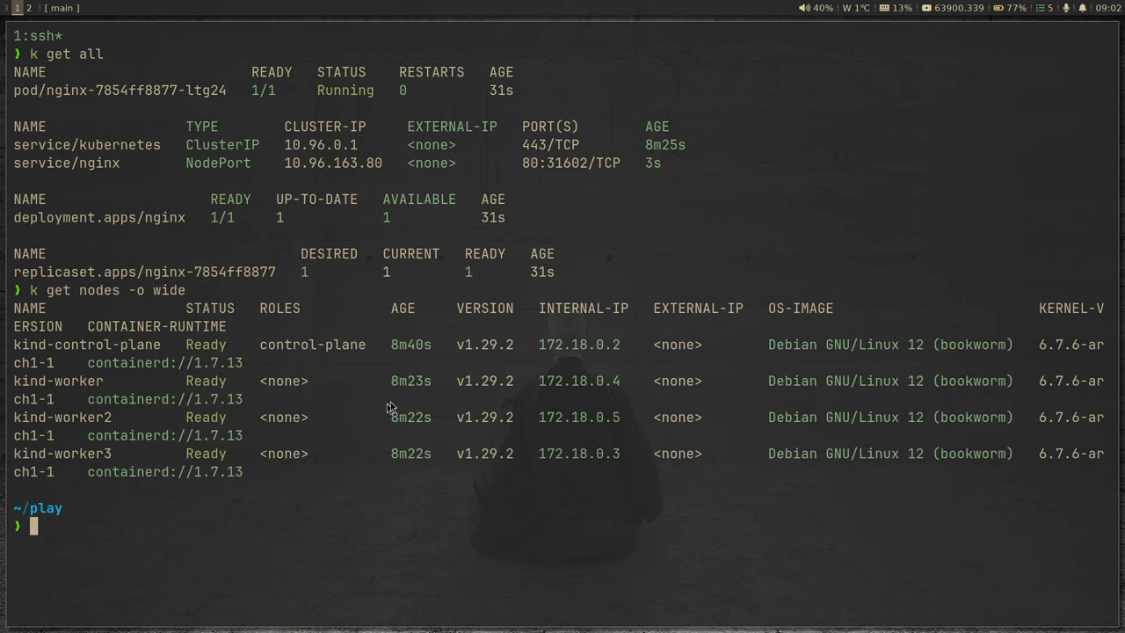
Request the nginx page through kind-worker2's internal IP and the service's node port with curl 172.18.0.5:31602
{"action": "left_click_drag", "start_coordinate": [539, 417], "coordinate": [620, 417]}
{"action": "key", "text": "super+c"}
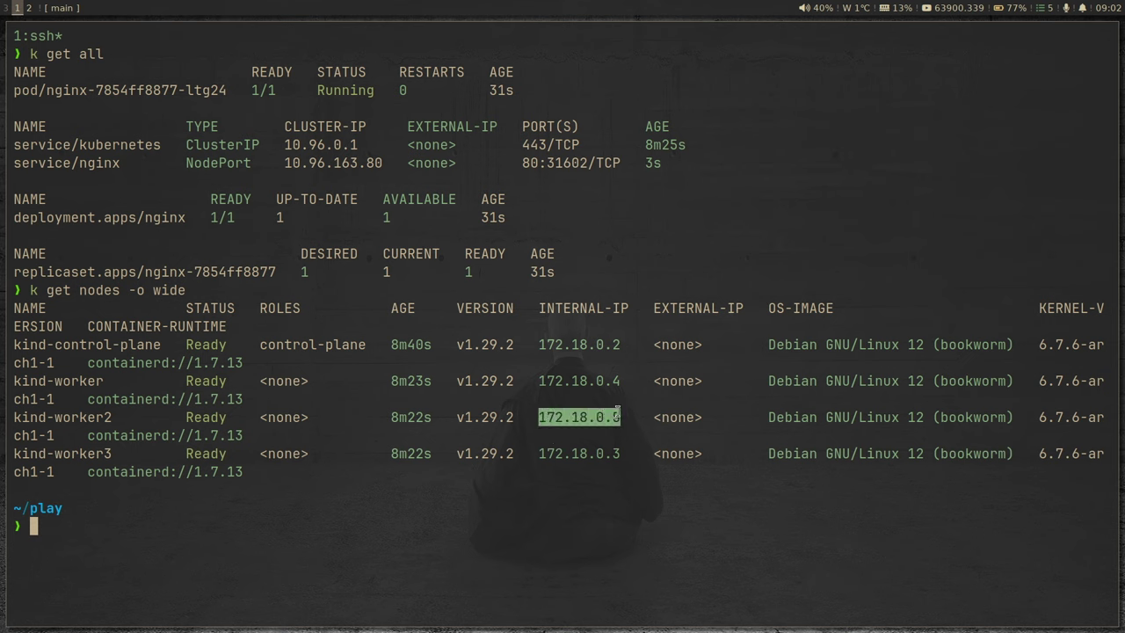
{"action": "left_click", "coordinate": [618, 403]}
{"action": "type", "text": "c"}
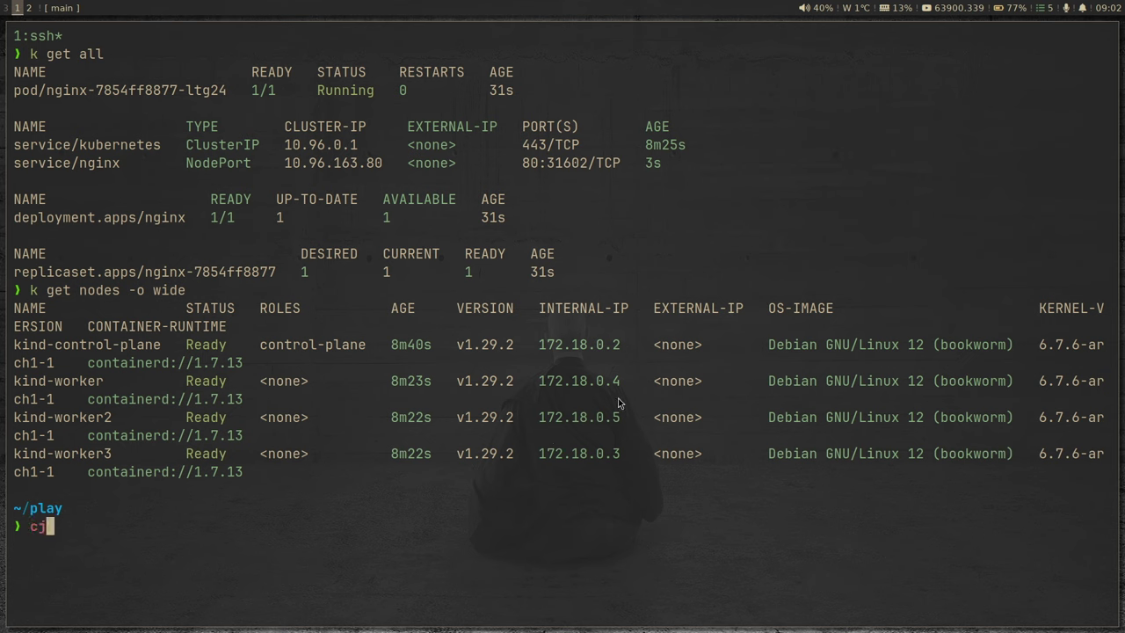
{"action": "type", "text": "url"}
{"action": "middle_click", "coordinate": [618, 403]}
{"action": "type", "text": ":"}
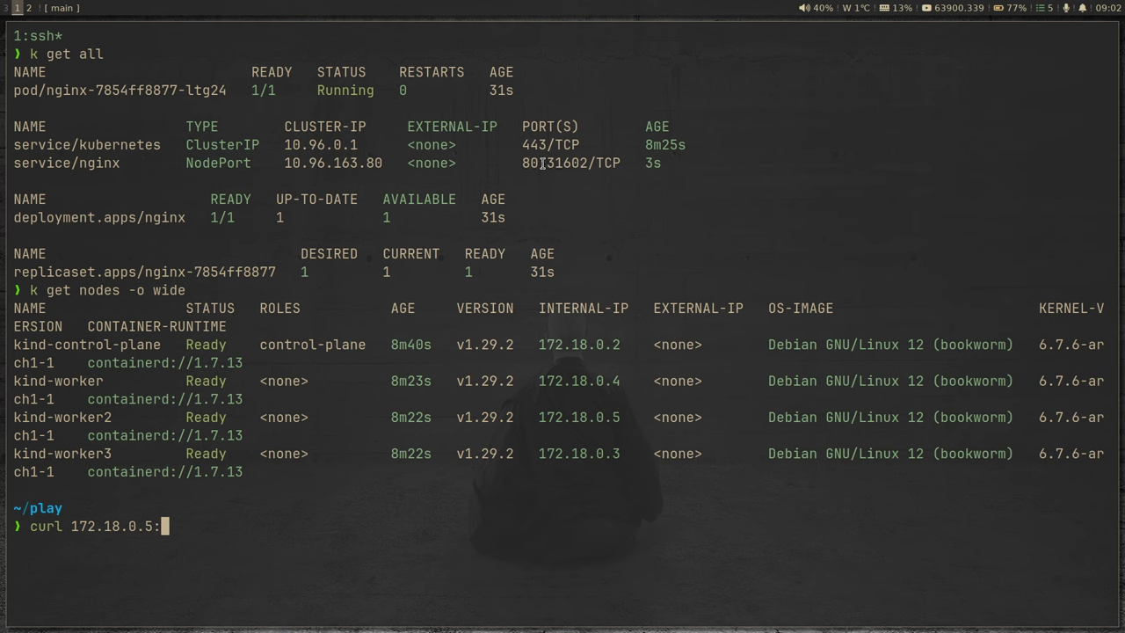
{"action": "left_click_drag", "start_coordinate": [547, 163], "coordinate": [587, 163]}
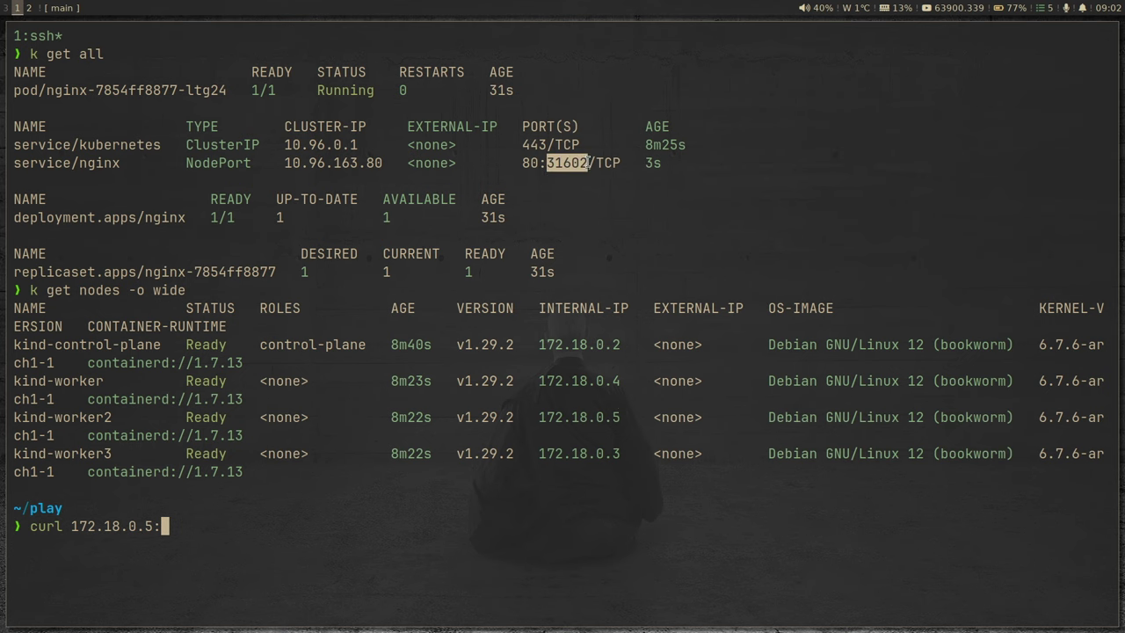
{"action": "middle_click", "coordinate": [345, 467]}
{"action": "key", "text": "Return"}
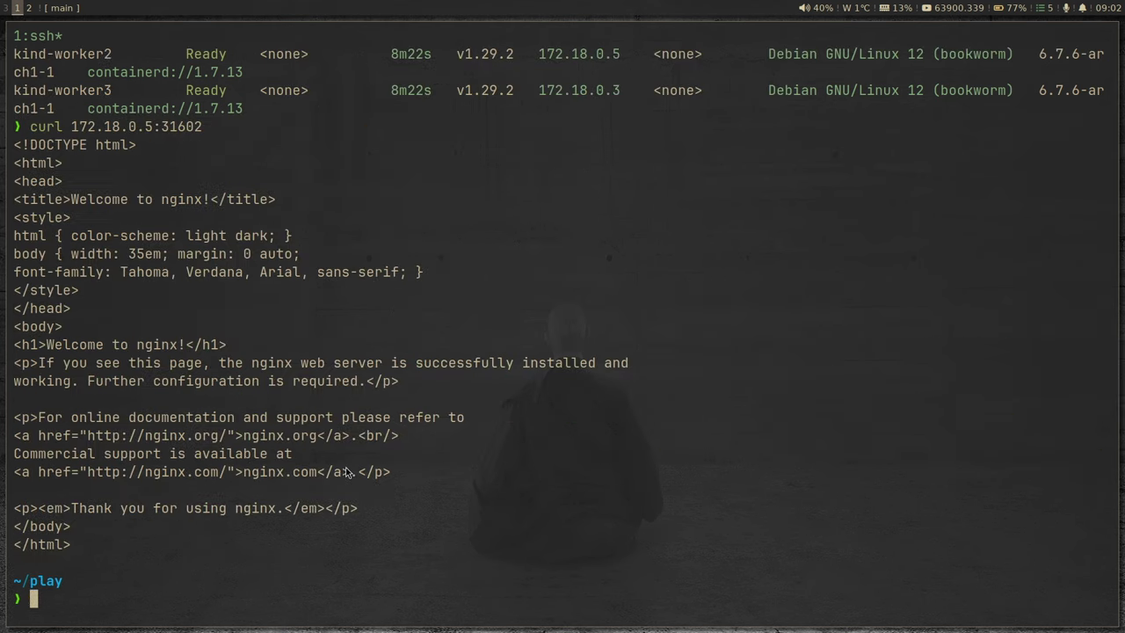
Clear the terminal and delete the nginx service and deployment with k delete svc,deploy nginx
{"action": "key", "text": "ctrl+l"}
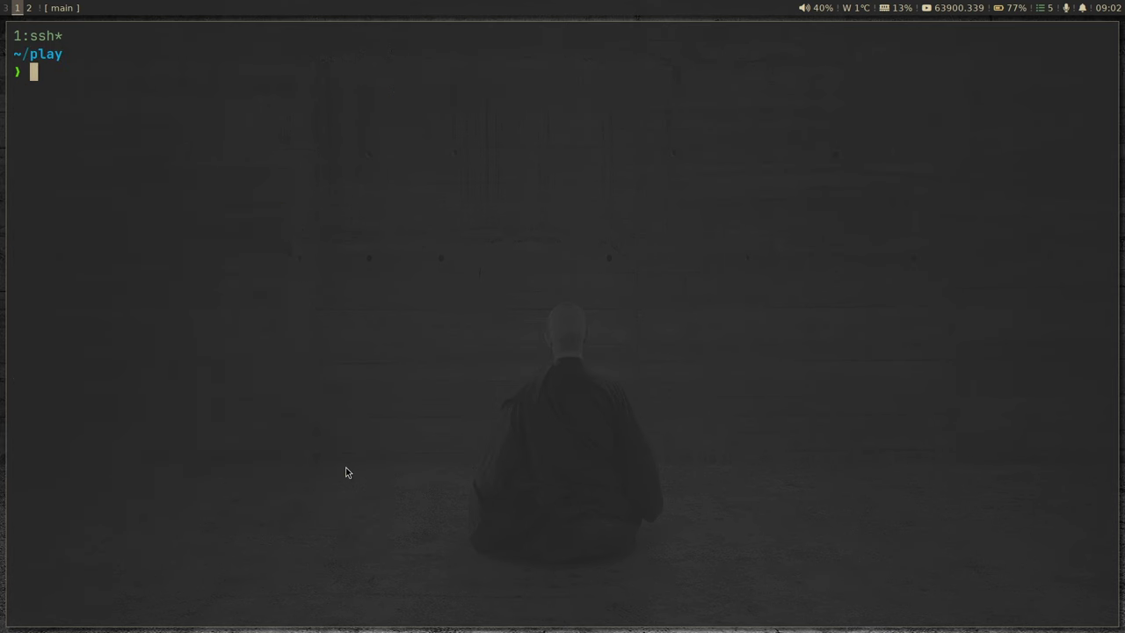
{"action": "type", "text": "k g"}
{"action": "type", "text": "elete svc,d"}
{"action": "type", "text": "eploy nginx"}
{"action": "key", "text": "Return"}
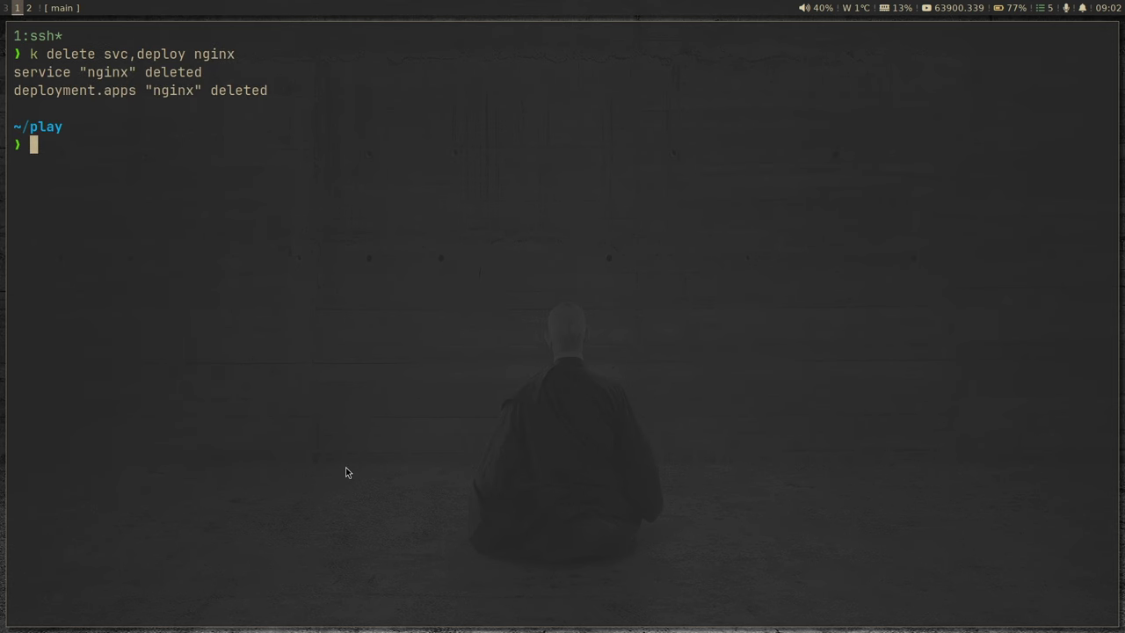
Check the remaining resources with k get all and list the pods in every namespace with k get pods -A
{"action": "type", "text": "k get all"}
{"action": "key", "text": "Return"}
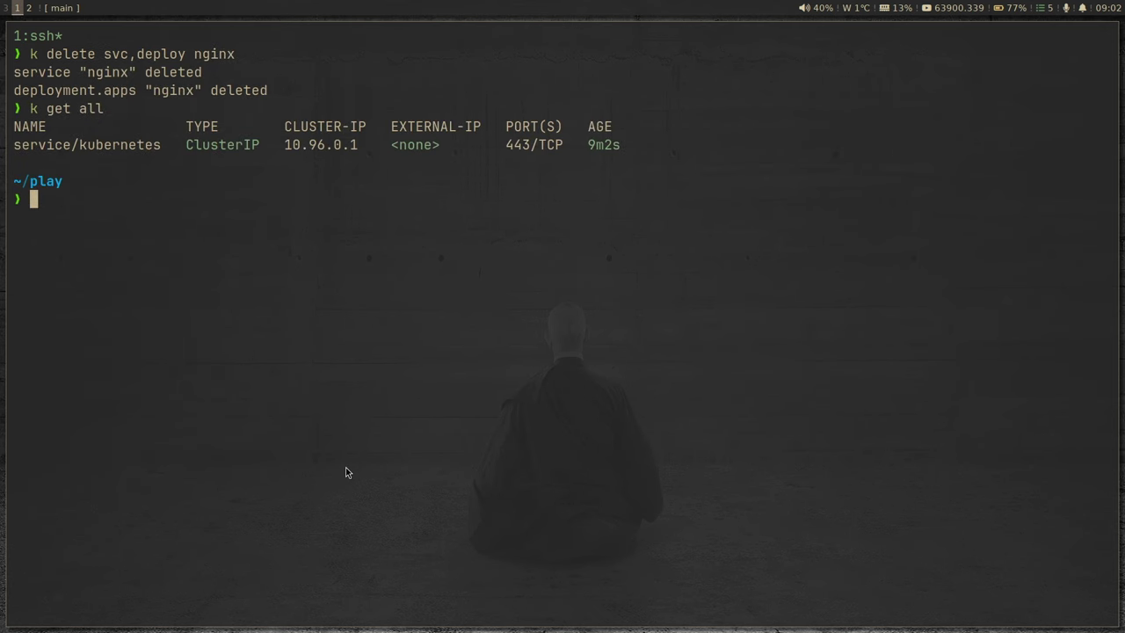
{"action": "type", "text": "k get pods -A"}
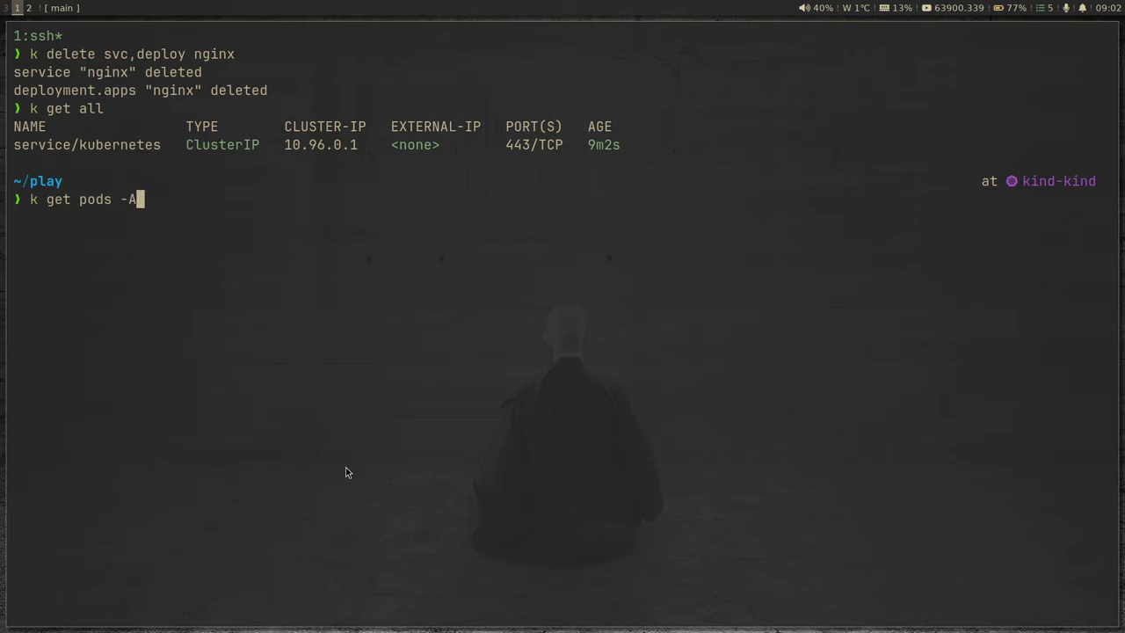
{"action": "key", "text": "Return"}
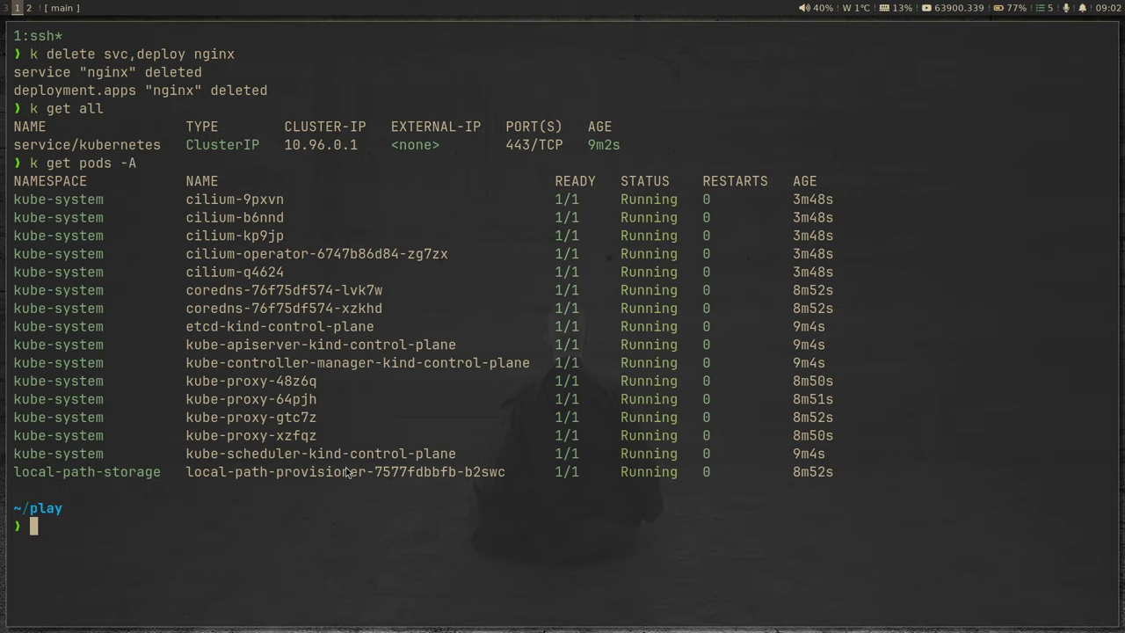
Switch to the Cilium Quick Installation page in the browser and review the sections on creating the cluster, installing the CLI and installing Cilium
{"action": "key", "text": "super+2"}
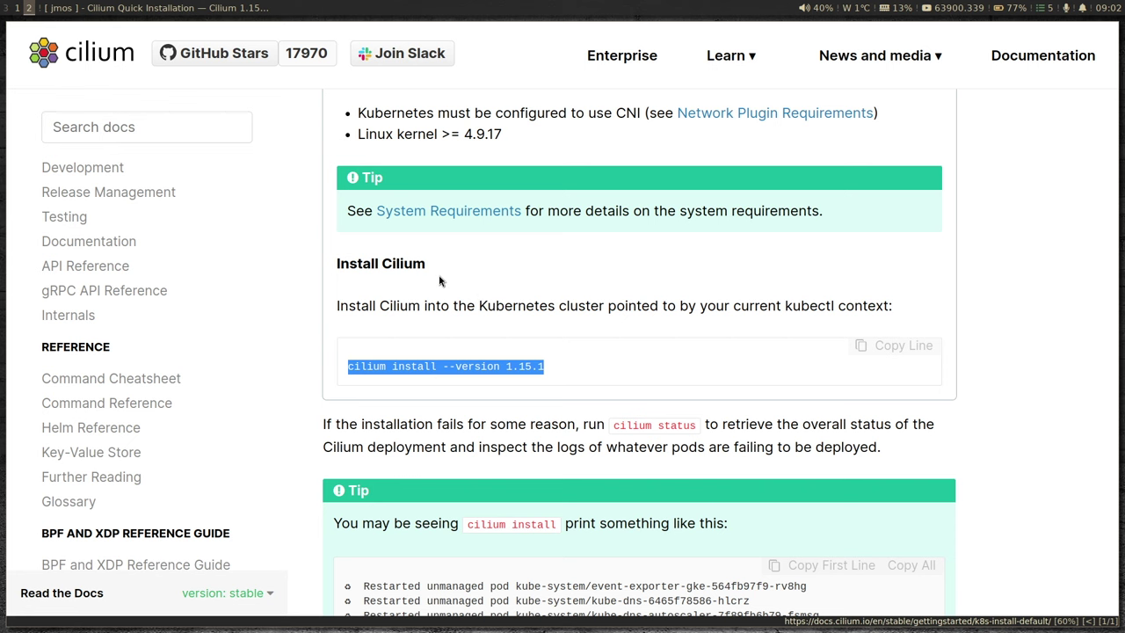
{"action": "scroll", "coordinate": [477, 294], "scroll_direction": "up", "scroll_amount": 3}
{"action": "scroll", "coordinate": [478, 294], "scroll_direction": "up", "scroll_amount": 4}
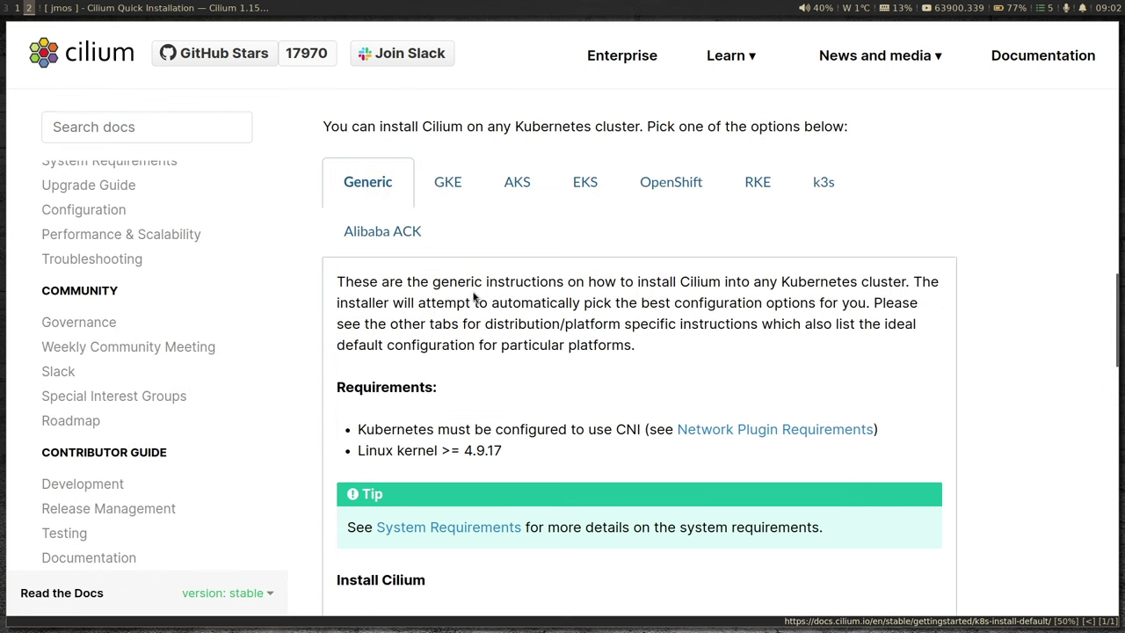
{"action": "scroll", "coordinate": [470, 301], "scroll_direction": "up", "scroll_amount": 13}
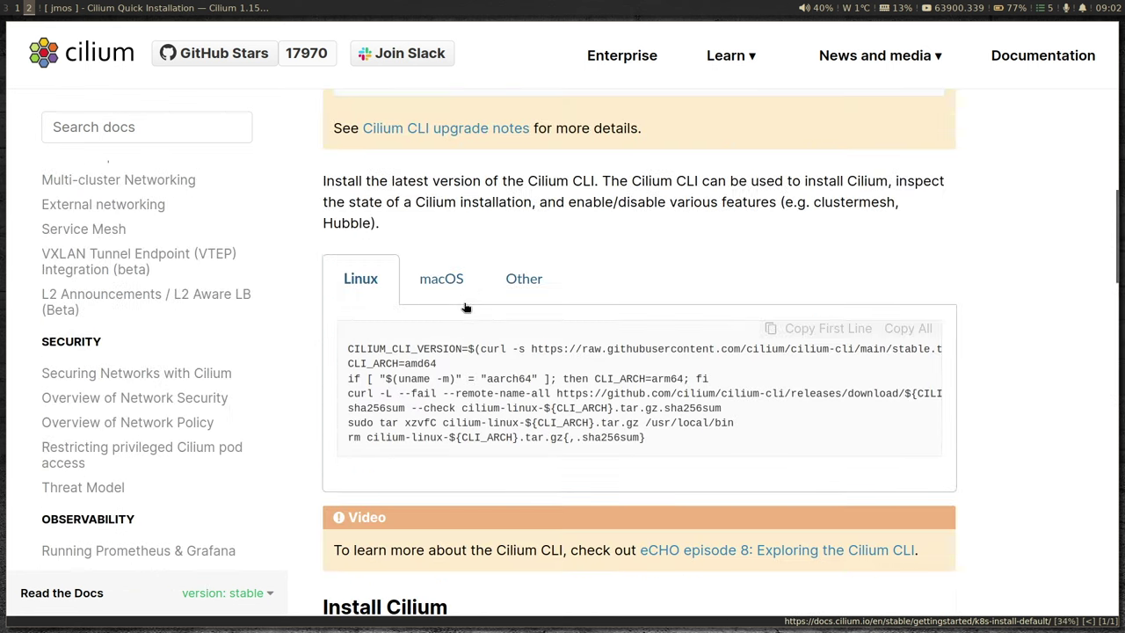
{"action": "scroll", "coordinate": [466, 307], "scroll_direction": "up", "scroll_amount": 20}
{"action": "scroll", "coordinate": [466, 306], "scroll_direction": "down", "scroll_amount": 2}
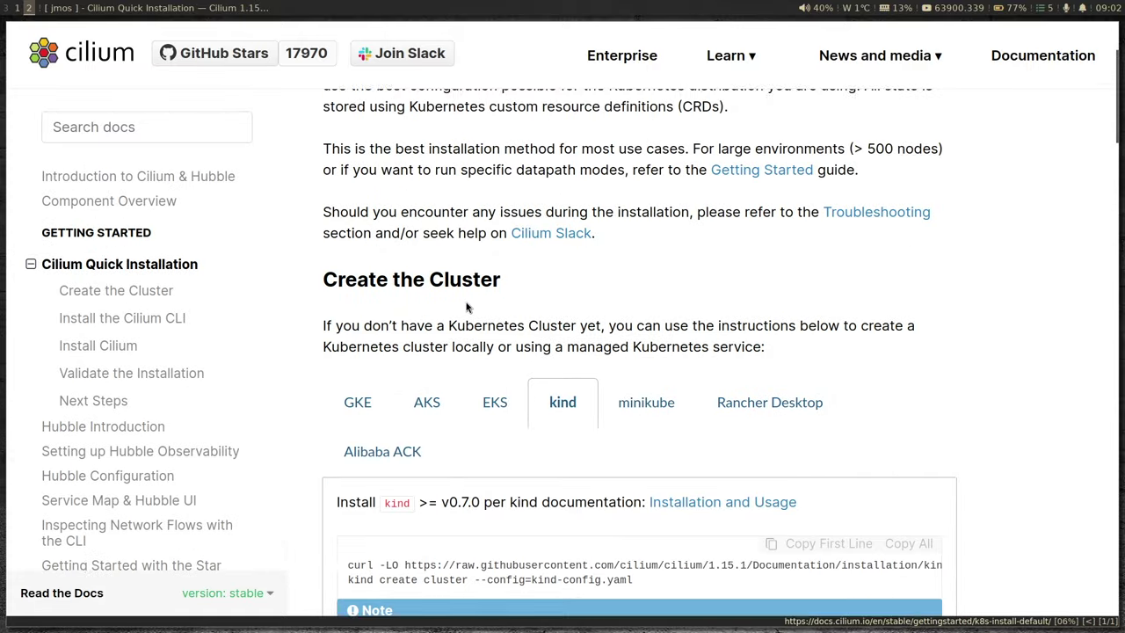
{"action": "scroll", "coordinate": [466, 307], "scroll_direction": "down", "scroll_amount": 2}
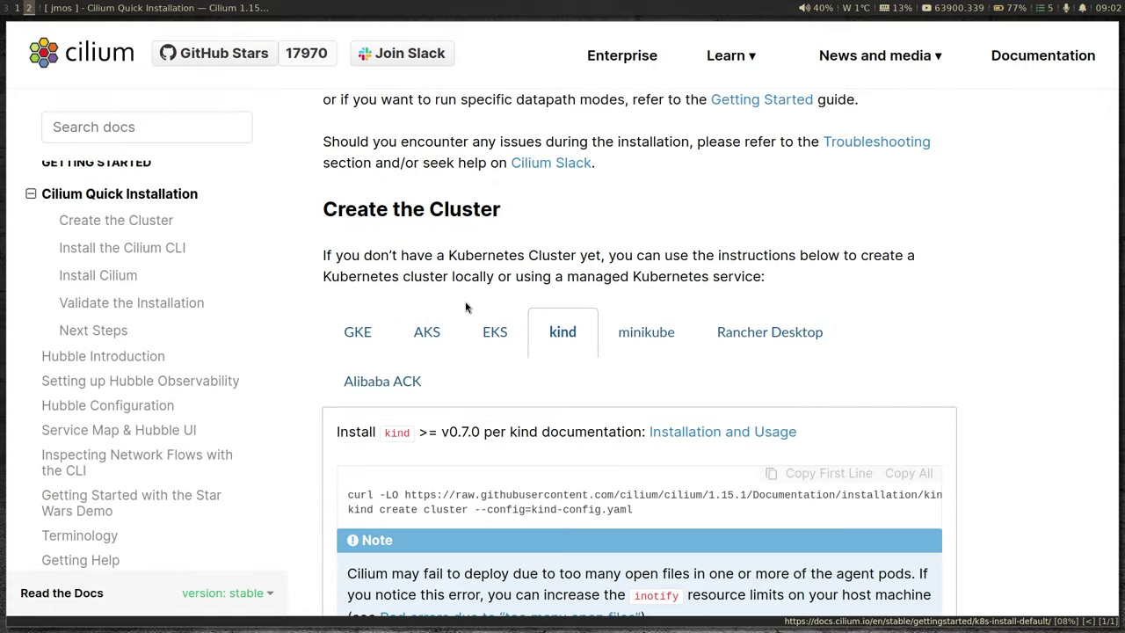
{"action": "scroll", "coordinate": [466, 307], "scroll_direction": "down", "scroll_amount": 10}
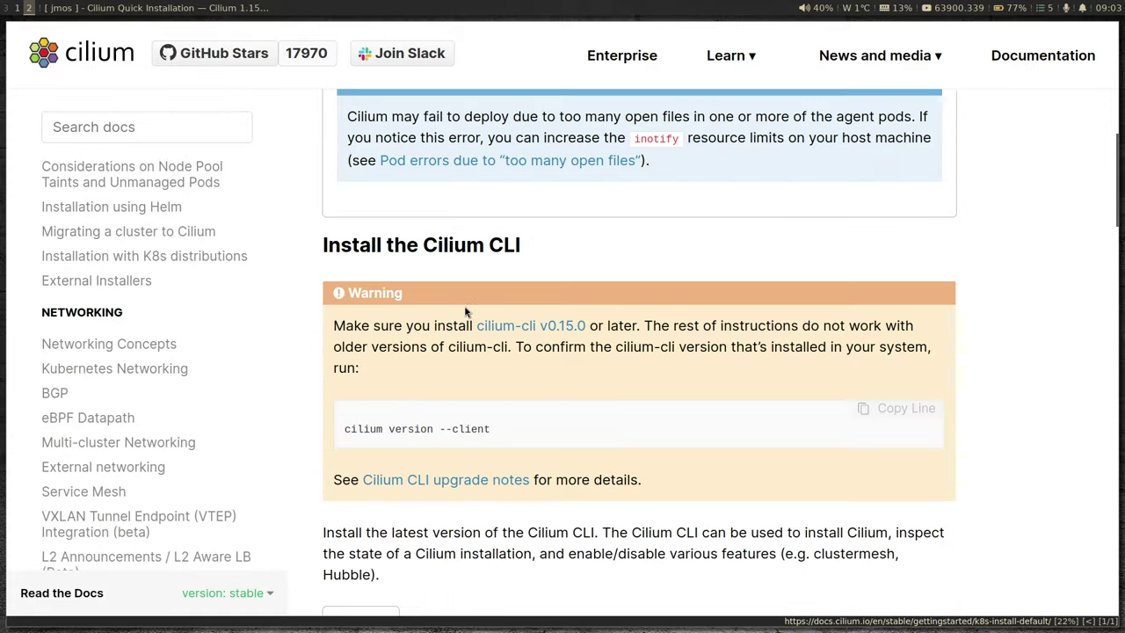
{"action": "left_click_drag", "start_coordinate": [344, 429], "coordinate": [396, 432]}
{"action": "scroll", "coordinate": [365, 422], "scroll_direction": "down", "scroll_amount": 14}
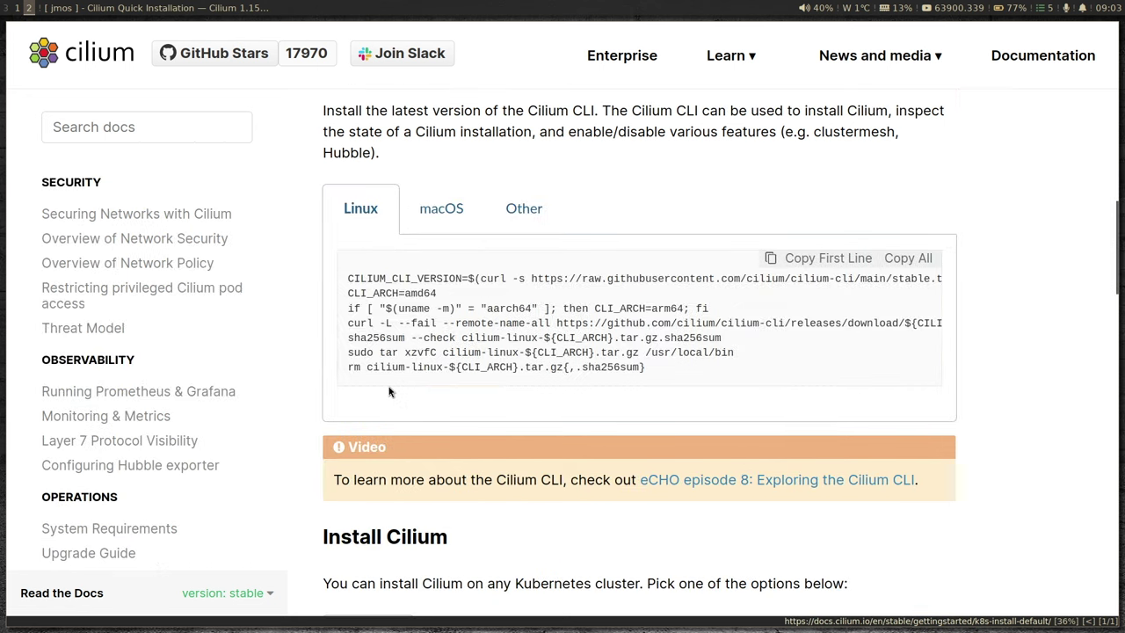
{"action": "scroll", "coordinate": [381, 393], "scroll_direction": "down", "scroll_amount": 4}
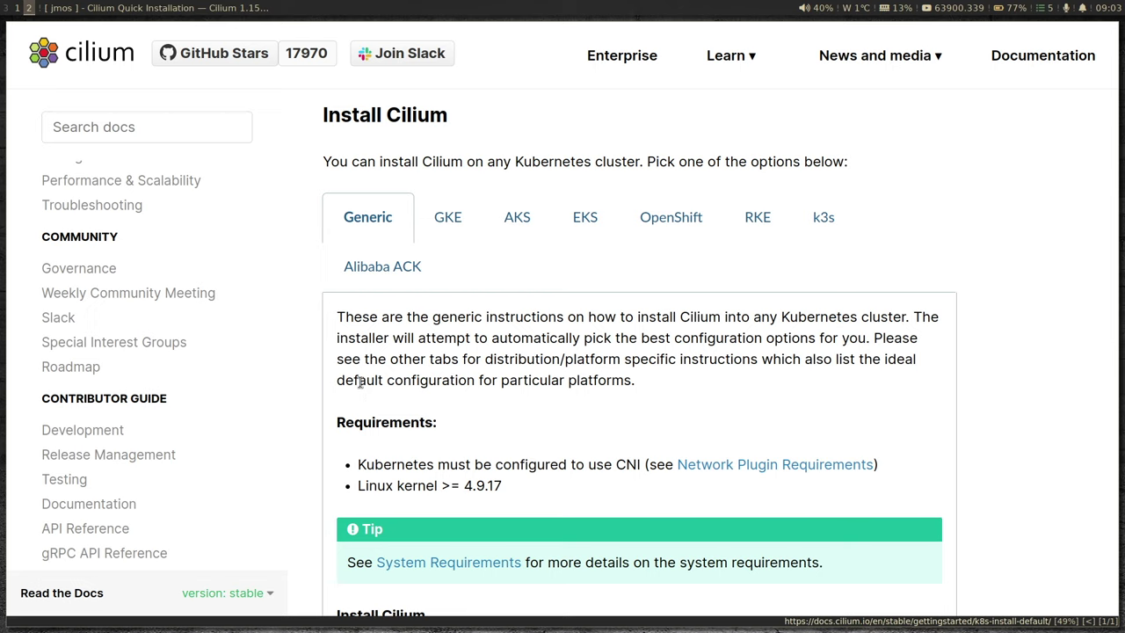
{"action": "scroll", "coordinate": [360, 384], "scroll_direction": "down", "scroll_amount": 5}
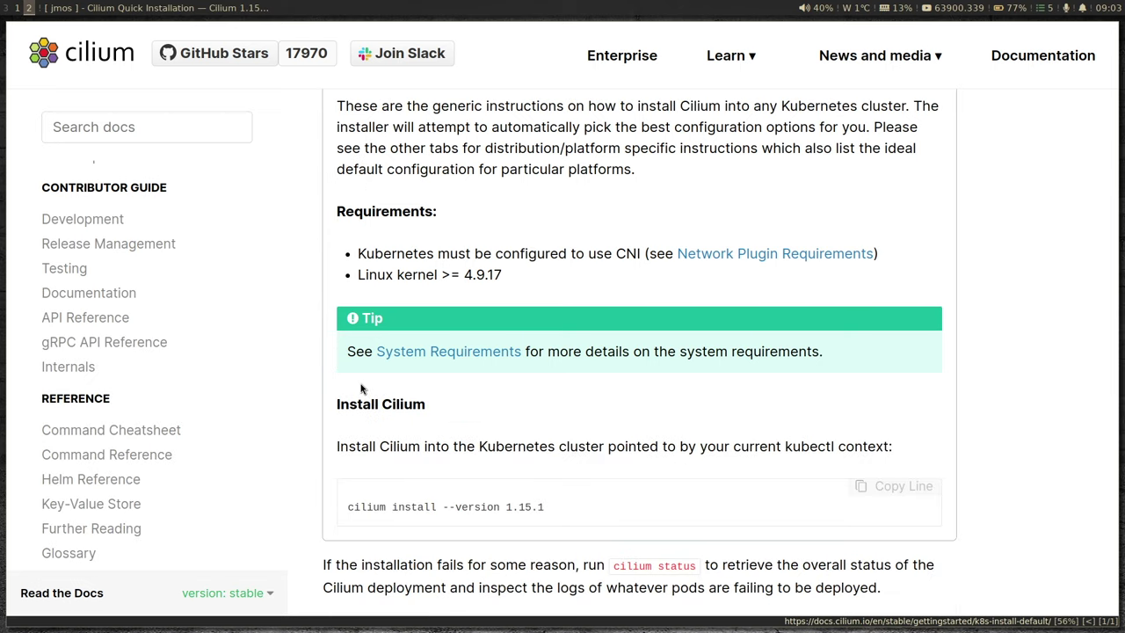
{"action": "scroll", "coordinate": [360, 389], "scroll_direction": "down", "scroll_amount": 2}
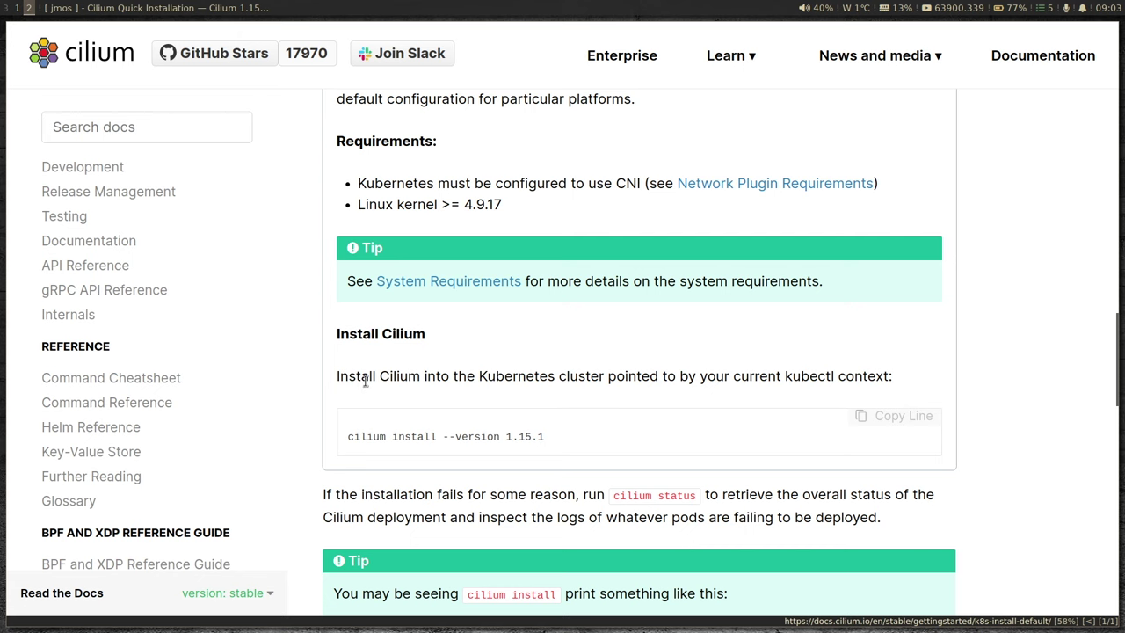
{"action": "scroll", "coordinate": [362, 382], "scroll_direction": "down", "scroll_amount": 3}
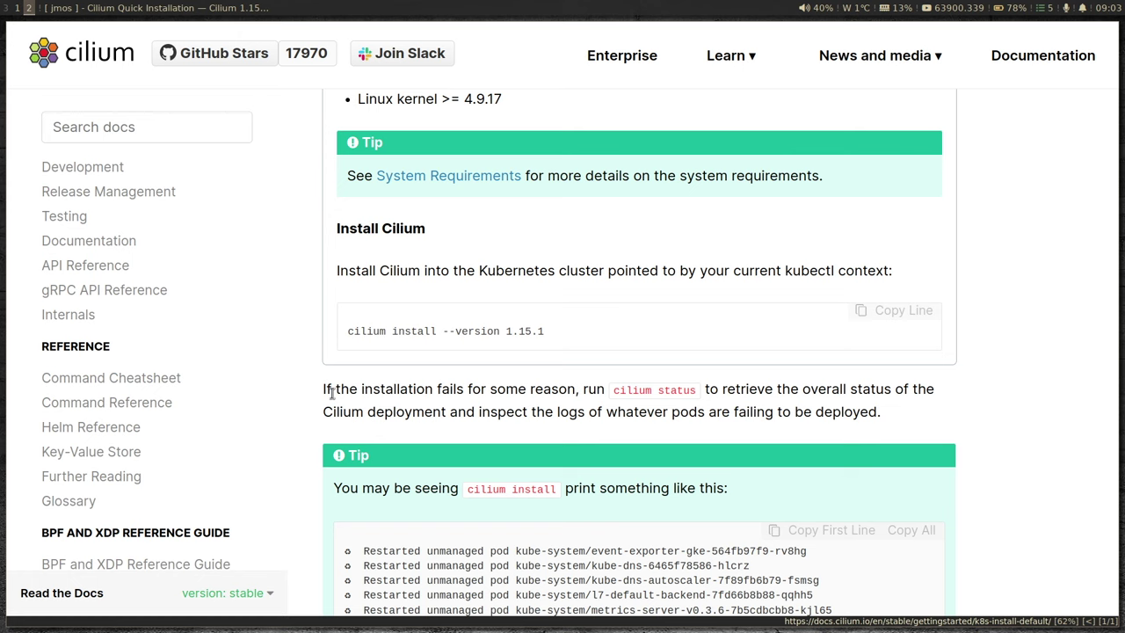
Read the Validate the Installation section and select the cilium connectivity test command in its connectivity example
{"action": "scroll", "coordinate": [332, 393], "scroll_direction": "down", "scroll_amount": 3}
{"action": "scroll", "coordinate": [360, 351], "scroll_direction": "down", "scroll_amount": 2}
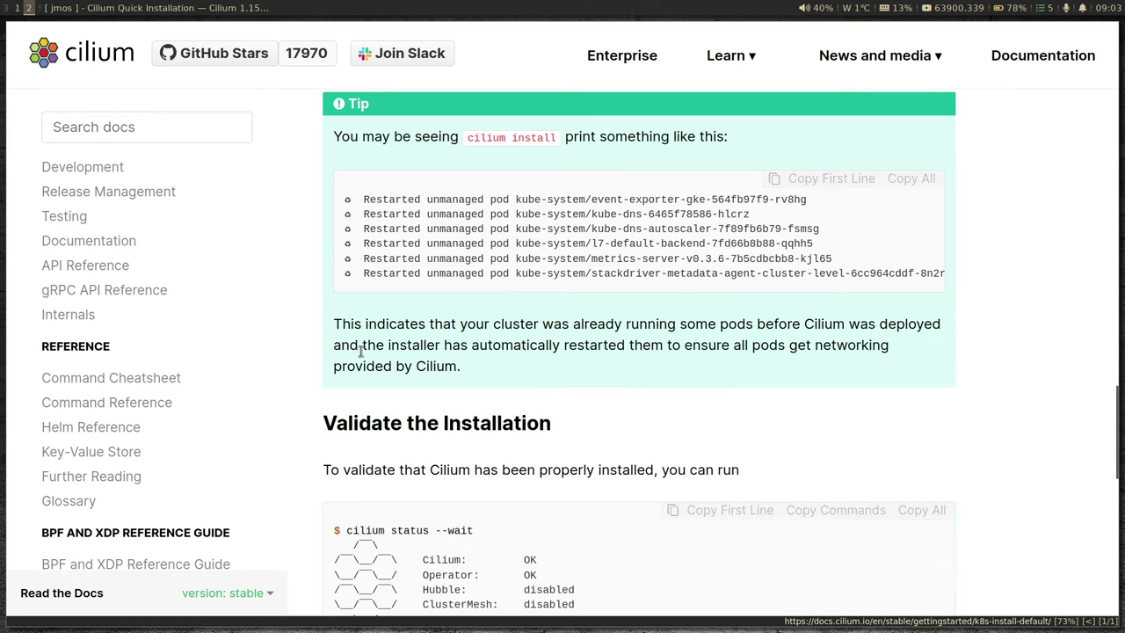
{"action": "scroll", "coordinate": [361, 352], "scroll_direction": "down", "scroll_amount": 1}
{"action": "left_click_drag", "start_coordinate": [483, 329], "coordinate": [556, 320]}
{"action": "scroll", "coordinate": [448, 368], "scroll_direction": "down", "scroll_amount": 2}
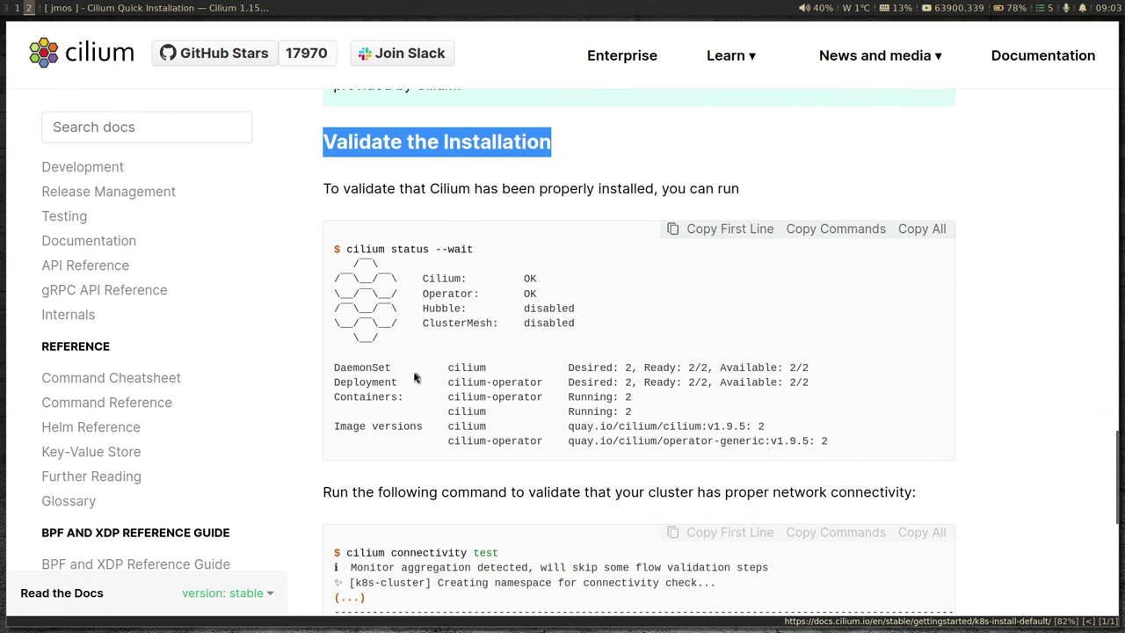
{"action": "scroll", "coordinate": [406, 383], "scroll_direction": "down", "scroll_amount": 2}
{"action": "left_click_drag", "start_coordinate": [348, 377], "coordinate": [501, 378]}
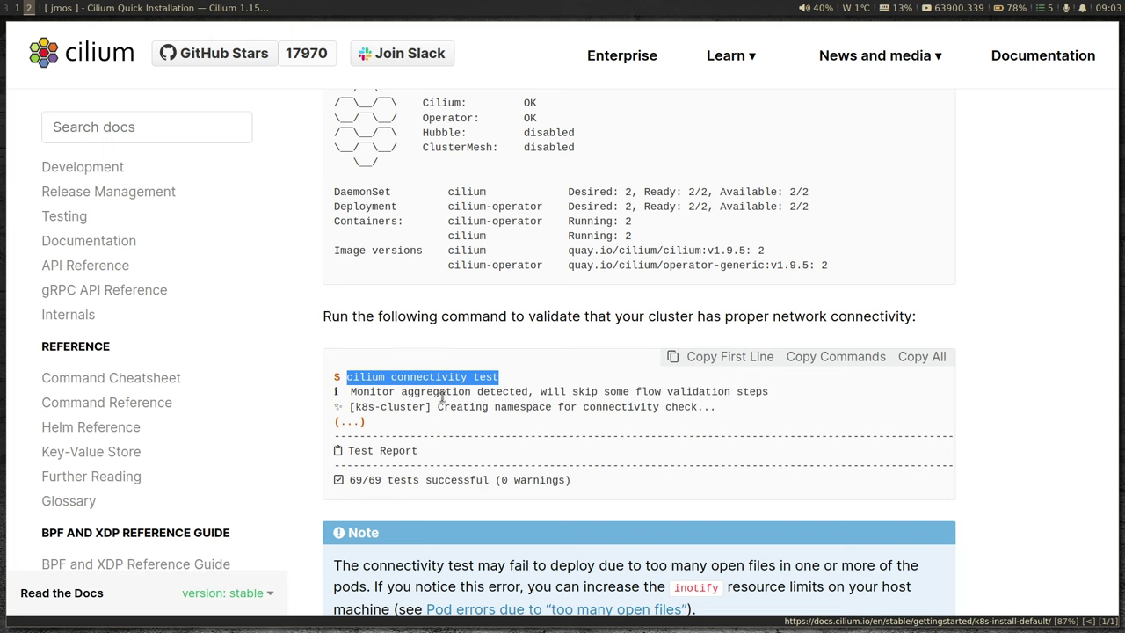
{"action": "scroll", "coordinate": [433, 403], "scroll_direction": "down", "scroll_amount": 1}
{"action": "scroll", "coordinate": [433, 403], "scroll_direction": "down", "scroll_amount": 1}
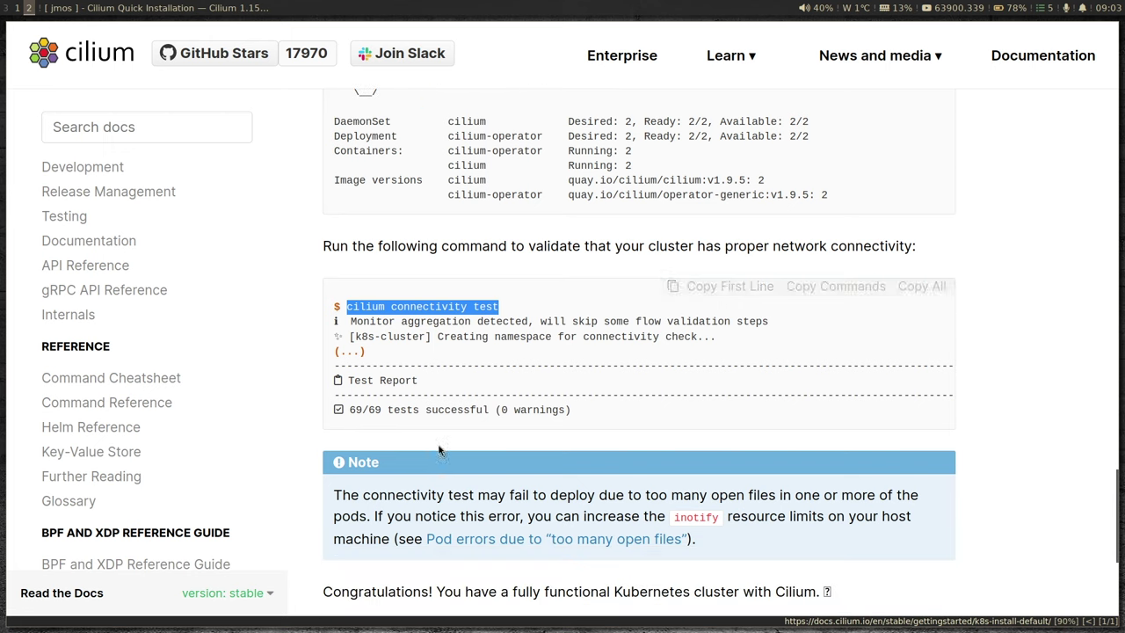
{"action": "left_click_drag", "start_coordinate": [350, 410], "coordinate": [459, 413]}
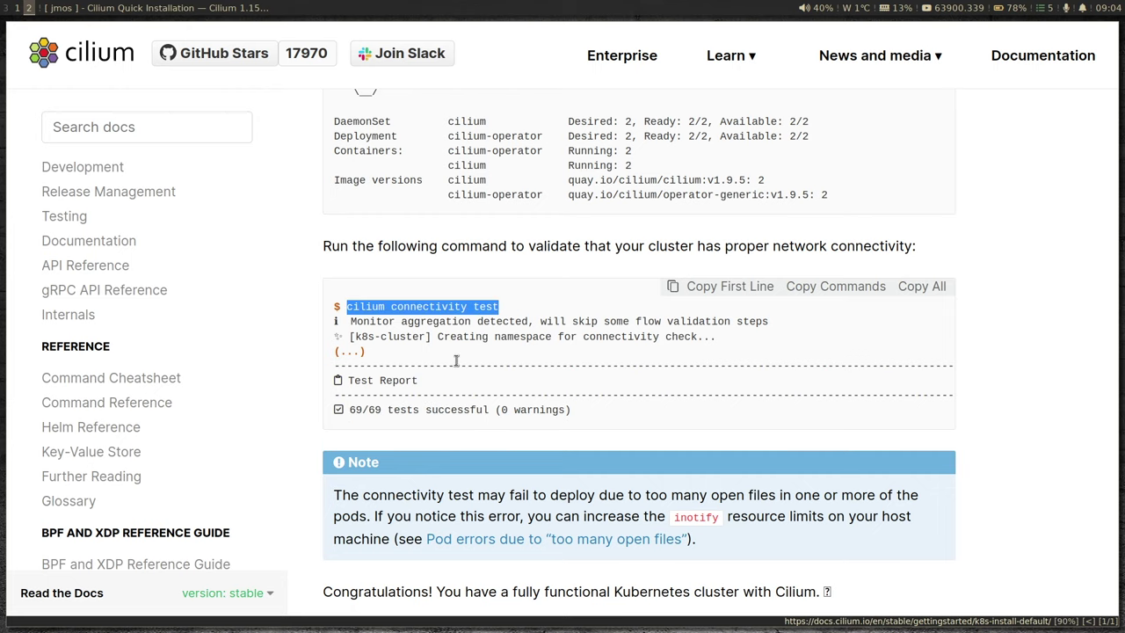
Return to the terminal, clear it and run cilium connectivity test
{"action": "key", "text": "super+1"}
{"action": "key", "text": "ctrl+l"}
{"action": "type", "text": "cilium connectivity test"}
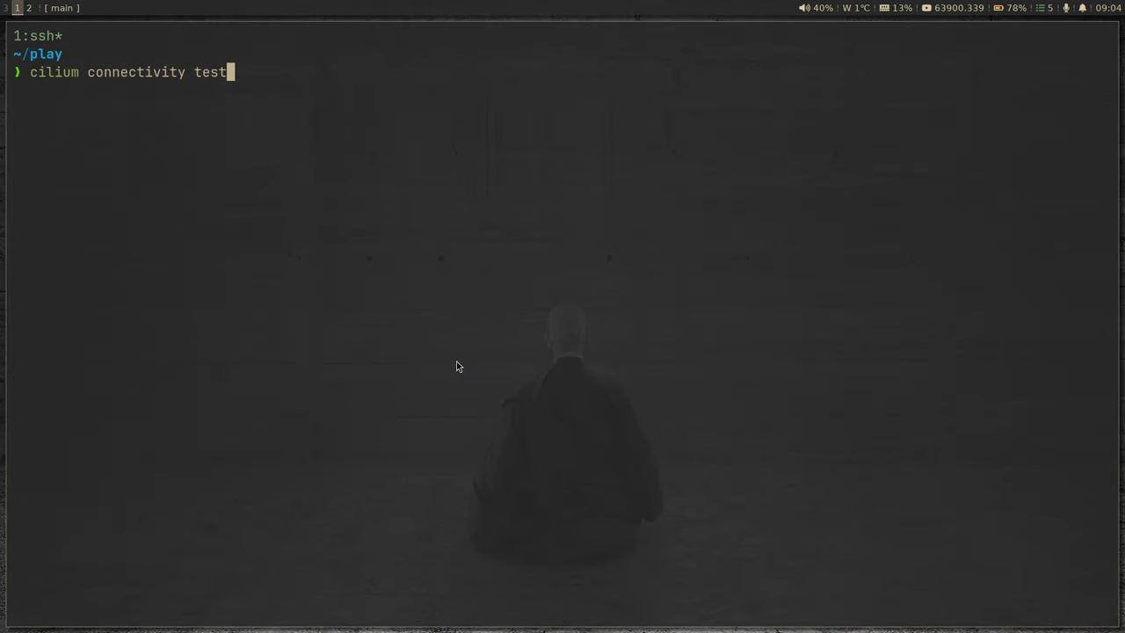
{"action": "key", "text": "Return"}
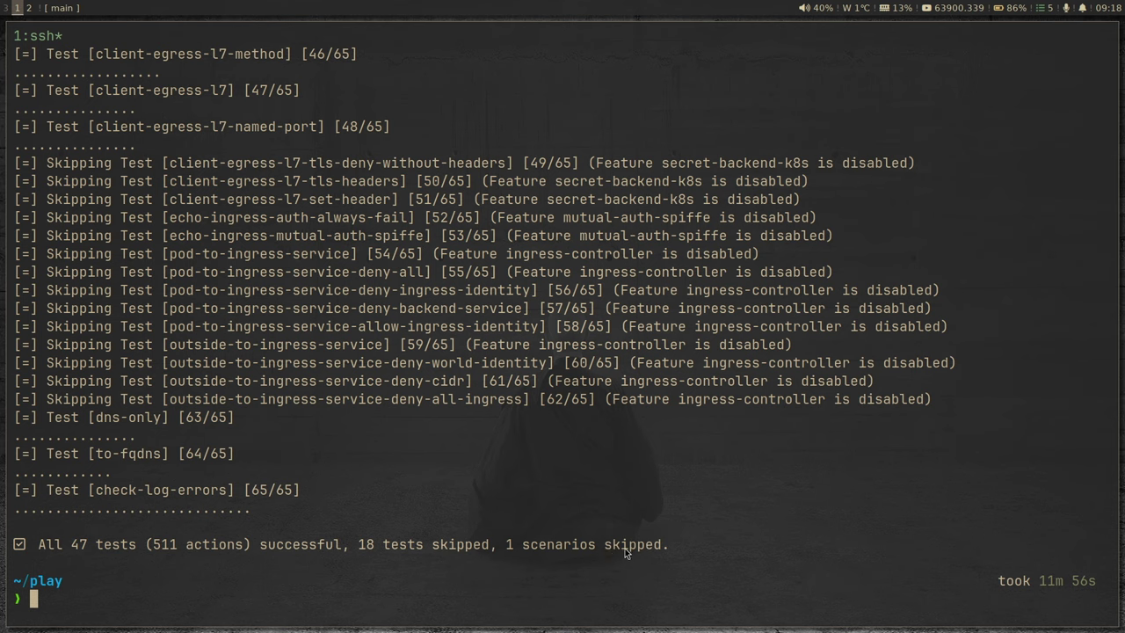
Review the connectivity test output from the initial test deployments through to the final summary
{"action": "scroll", "coordinate": [319, 384], "scroll_direction": "up", "scroll_amount": 20}
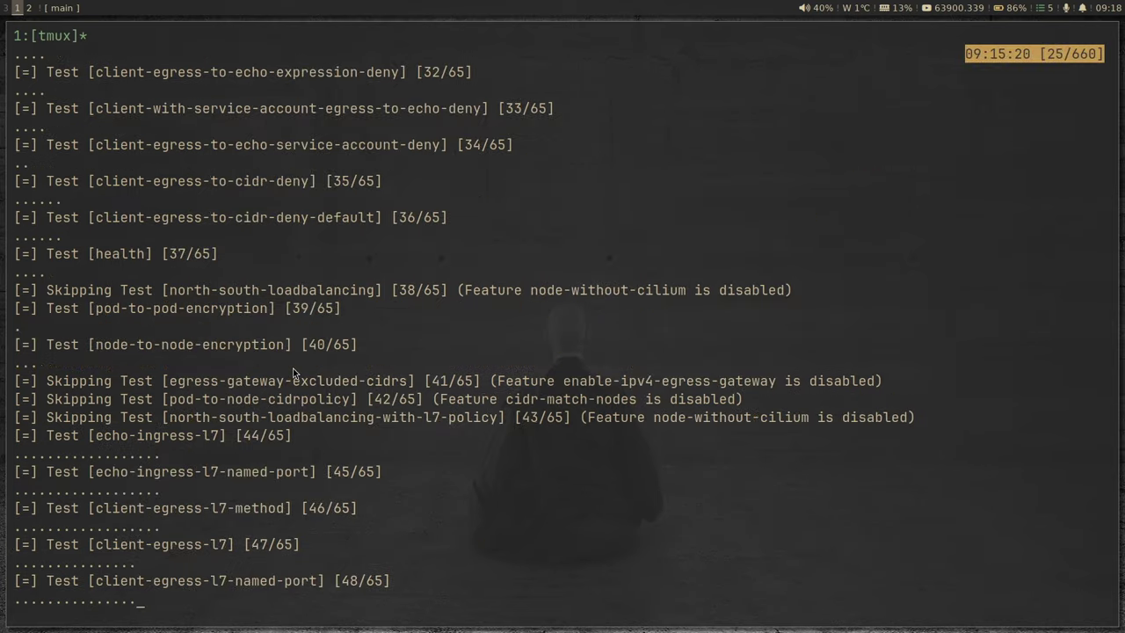
{"action": "scroll", "coordinate": [295, 372], "scroll_direction": "up", "scroll_amount": 11}
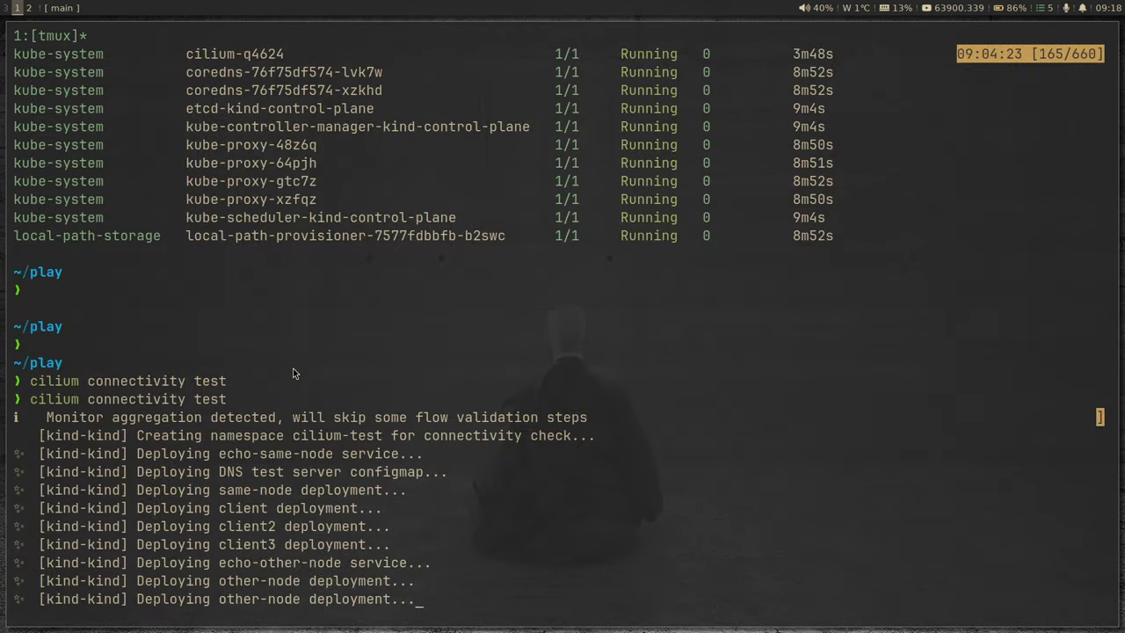
{"action": "scroll", "coordinate": [293, 365], "scroll_direction": "down", "scroll_amount": 6}
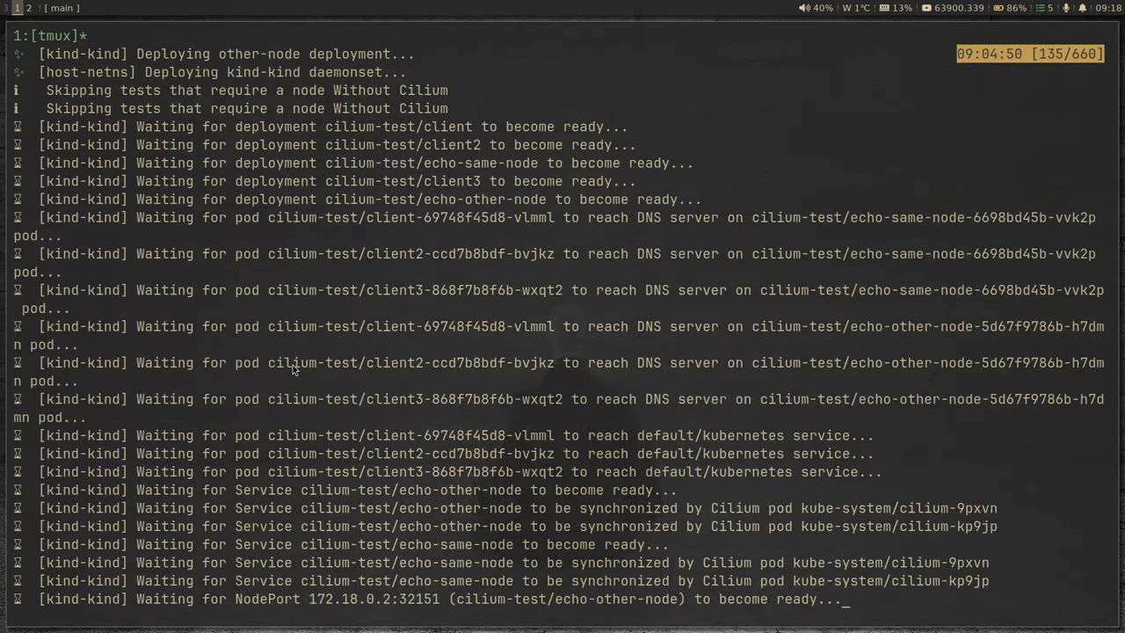
{"action": "scroll", "coordinate": [292, 364], "scroll_direction": "down", "scroll_amount": 5}
{"action": "scroll", "coordinate": [292, 360], "scroll_direction": "down", "scroll_amount": 20}
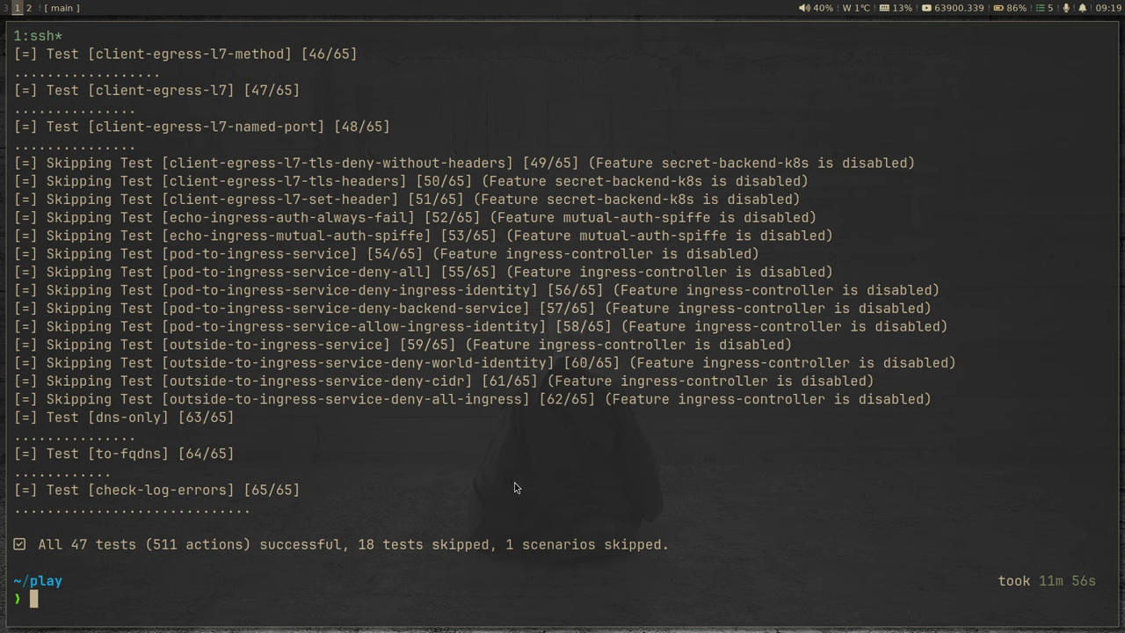
Remove the local cluster with kind delete cluster and check for remaining containers with docker ps
{"action": "type", "text": "kind delete cluster"}
{"action": "key", "text": "Return"}
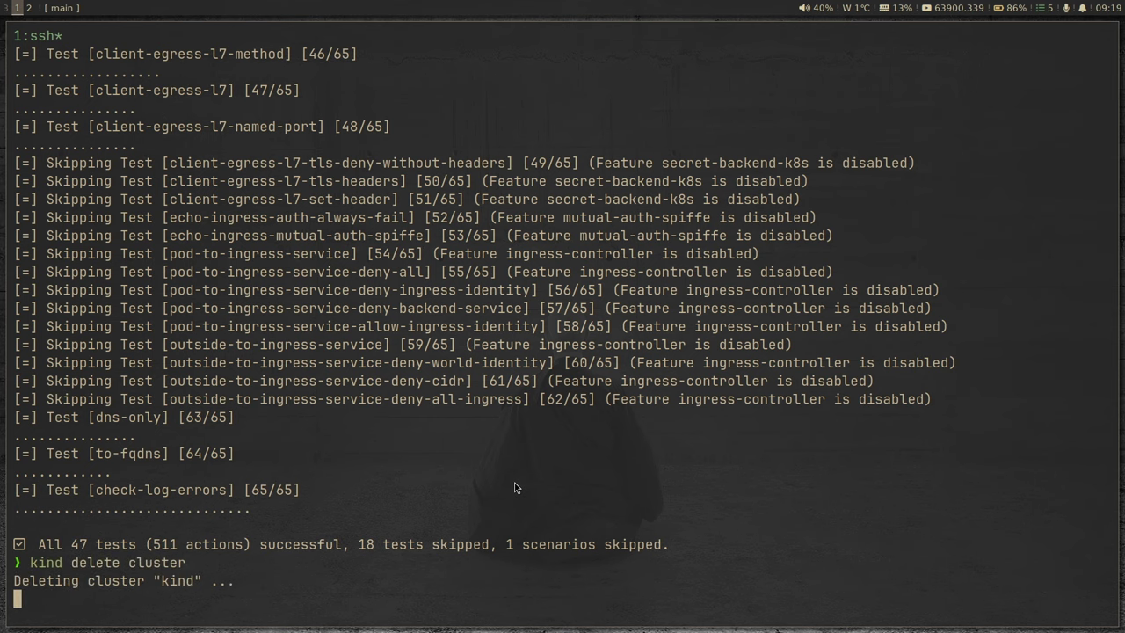
{"action": "type", "text": "docker ps"}
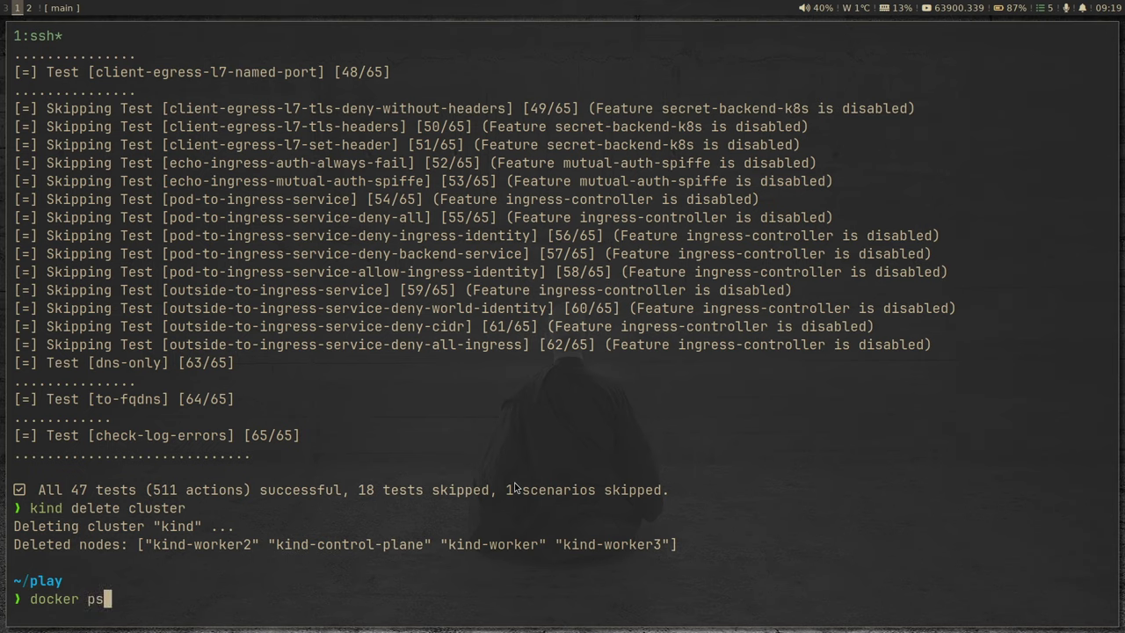
{"action": "key", "text": "Return"}
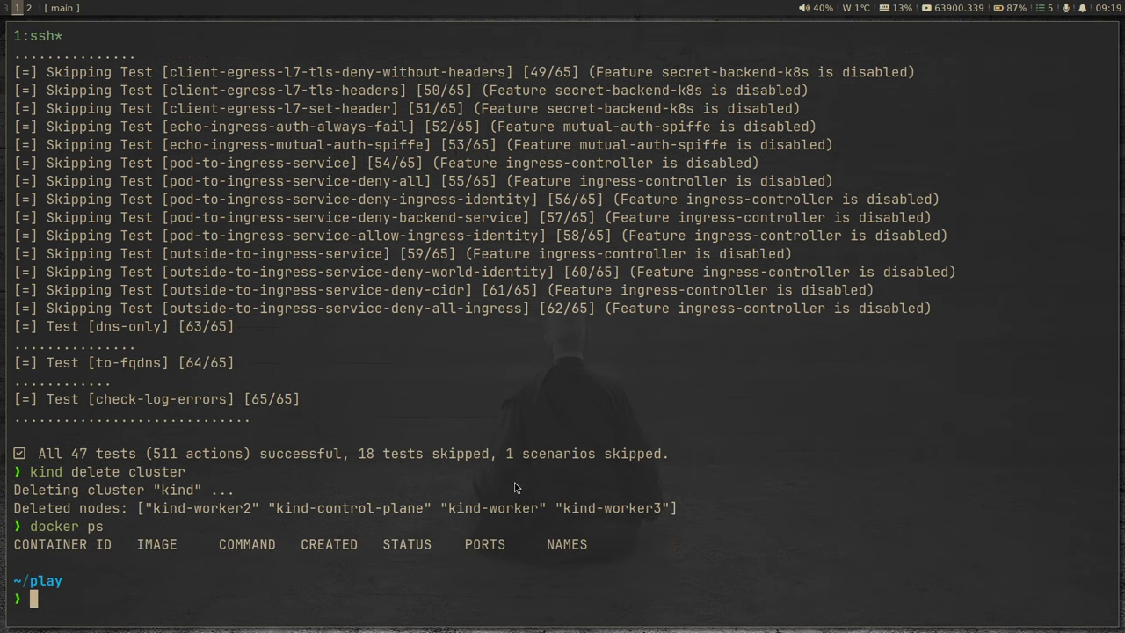